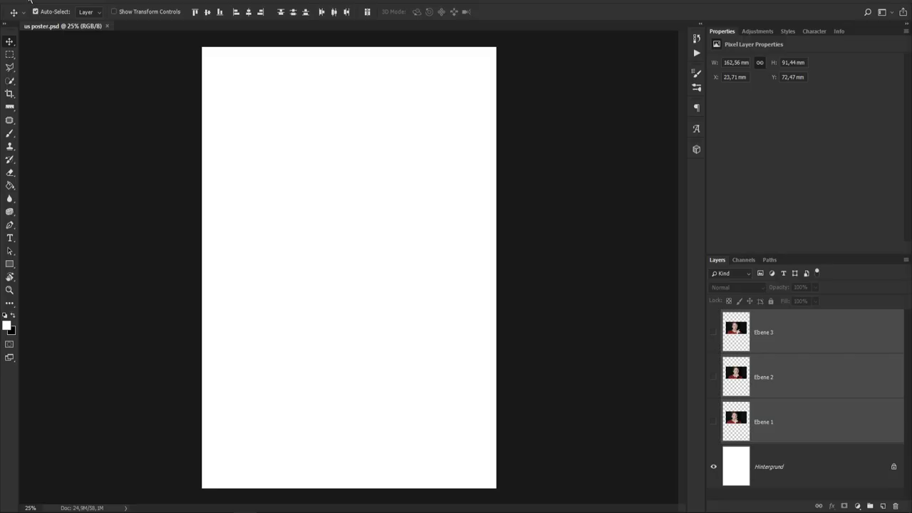
click(29, 0)
click(34, 7)
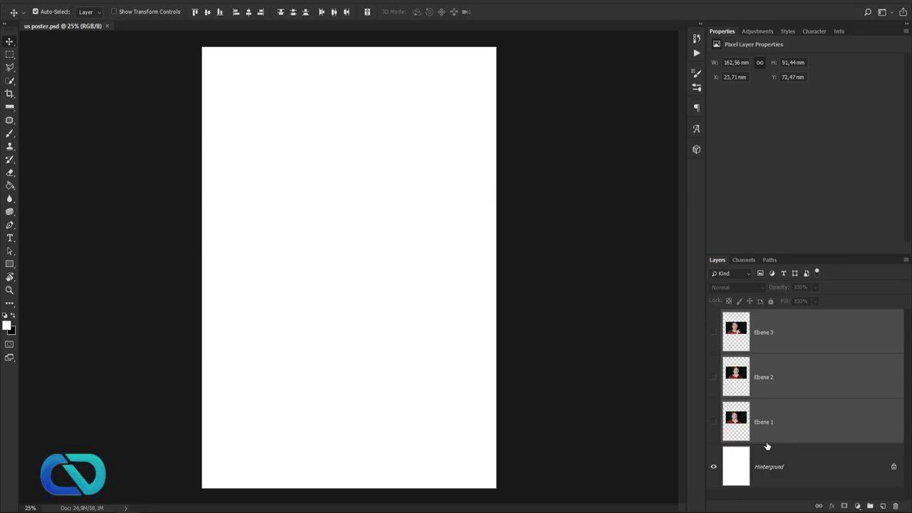
Make the Ebene 1, Ebene 2 and Ebene 3 portrait layers visible
drag(715, 428, 709, 367)
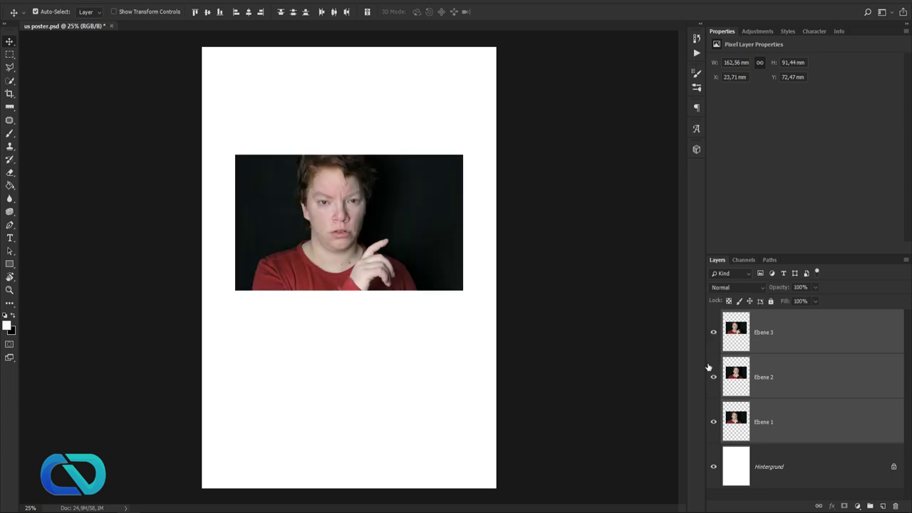
click(781, 464)
scroll(366, 226, up, 2)
scroll(346, 220, up, 1)
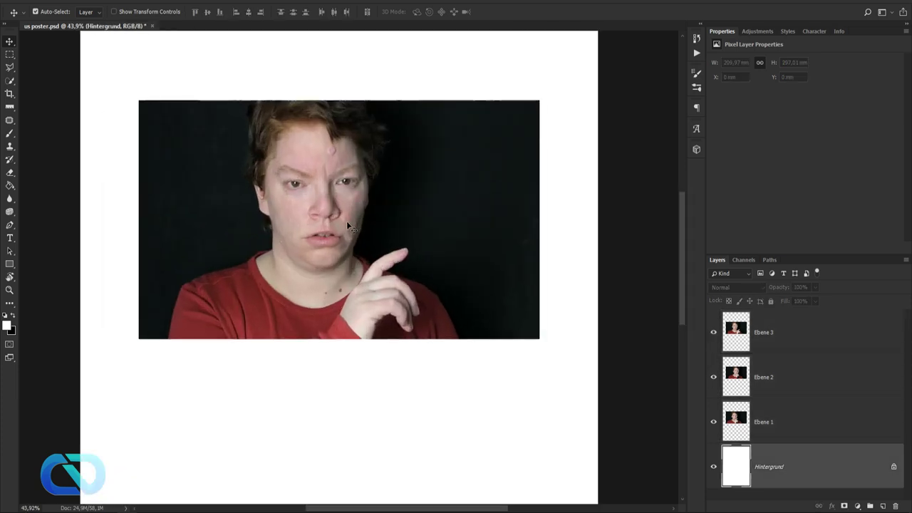
scroll(346, 221, up, 1)
Rename the Ebene 3 layer to "right face" and hide it, and rename Ebene 2 to "right face 2"
click(760, 331)
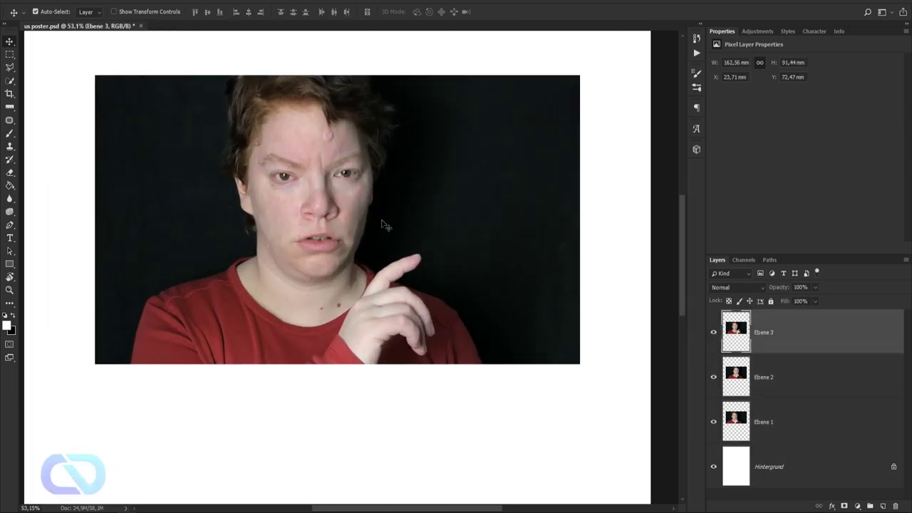
double_click(763, 332)
text(right face)
key(Return)
click(713, 333)
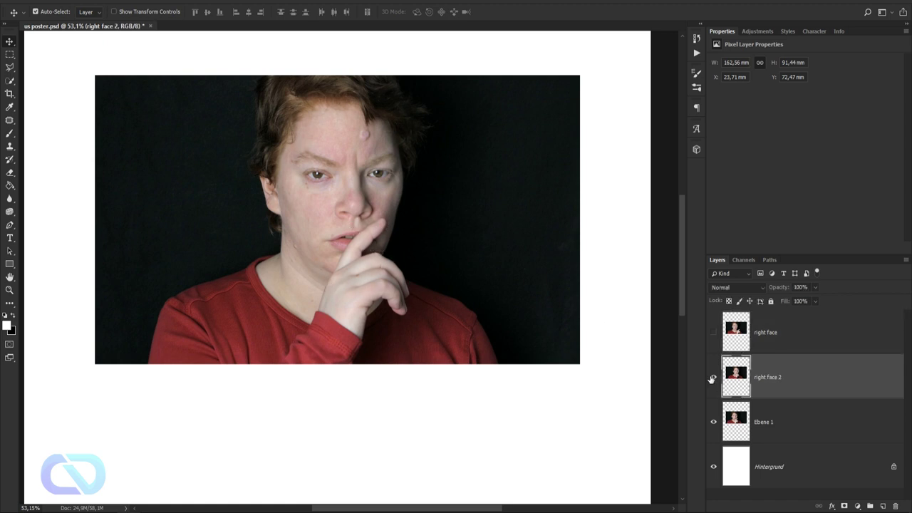
Toggle the visibility of the right face 2 and right face layers to compare the head and hand poses of the three portraits
click(713, 377)
scroll(266, 155, up, 1)
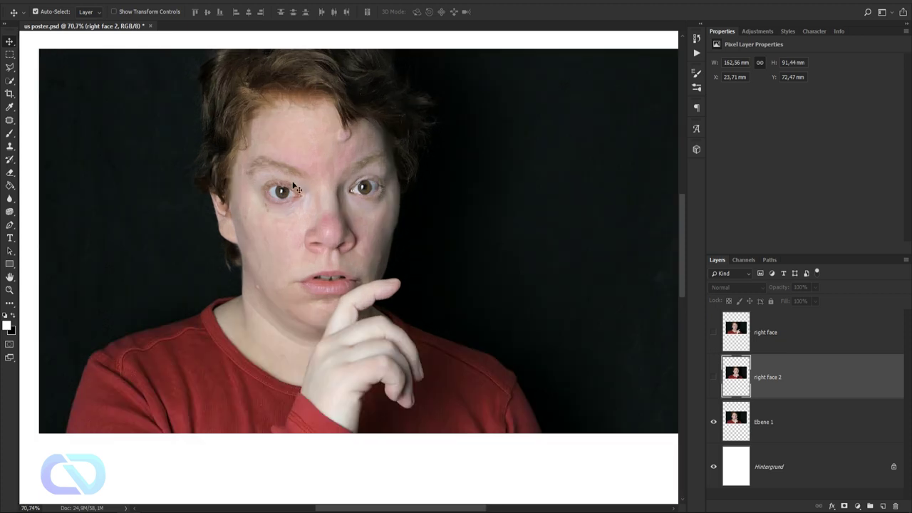
click(715, 380)
click(715, 380)
click(717, 381)
click(716, 380)
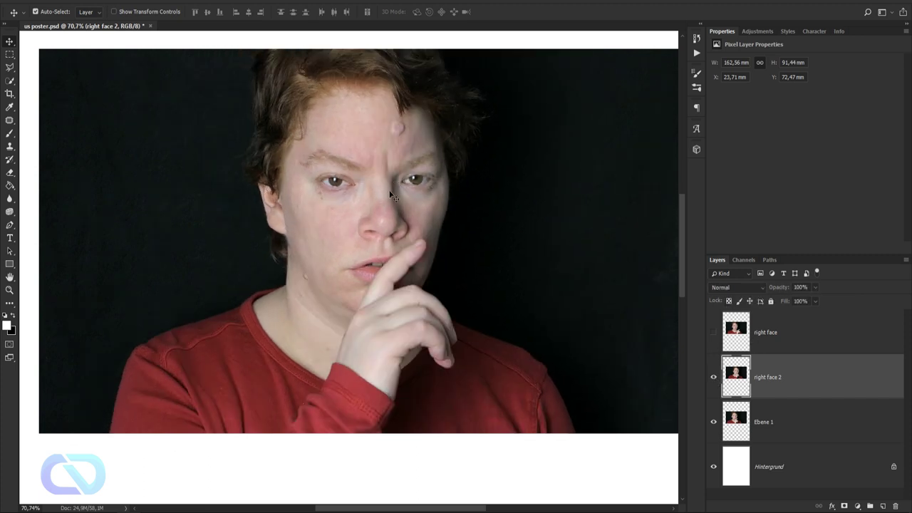
click(714, 332)
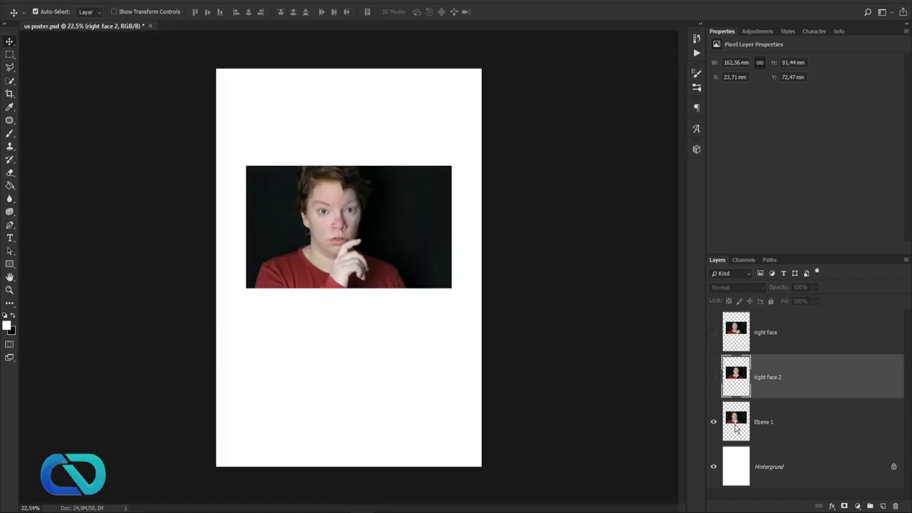
Enlarge all three portrait layers together with Free Transform to about 292 mm wide and place them in the lower half of the poster
click(744, 421)
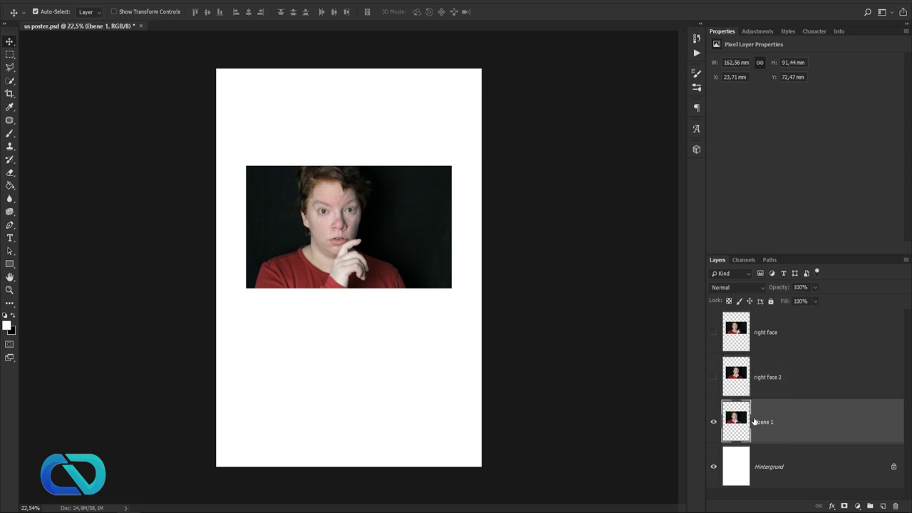
shift+click(802, 345)
key(ctrl+t)
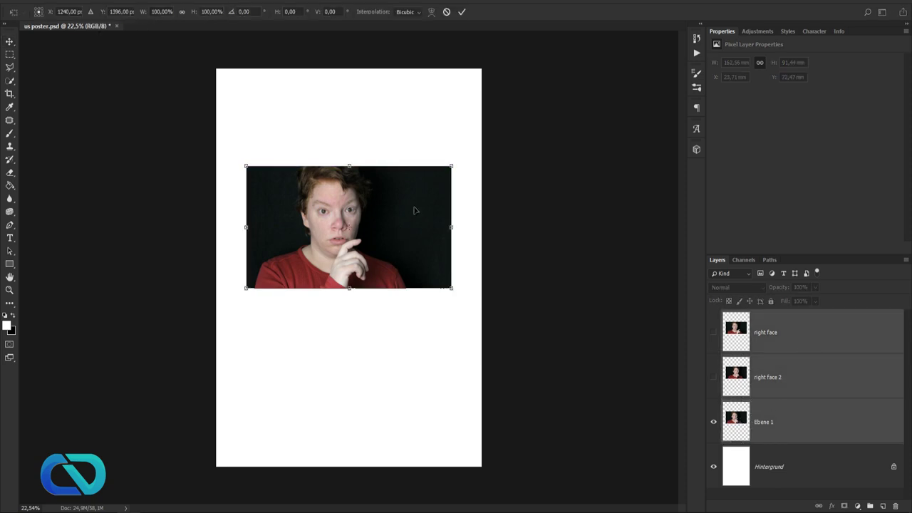
drag(451, 166, 499, 277)
key(Return)
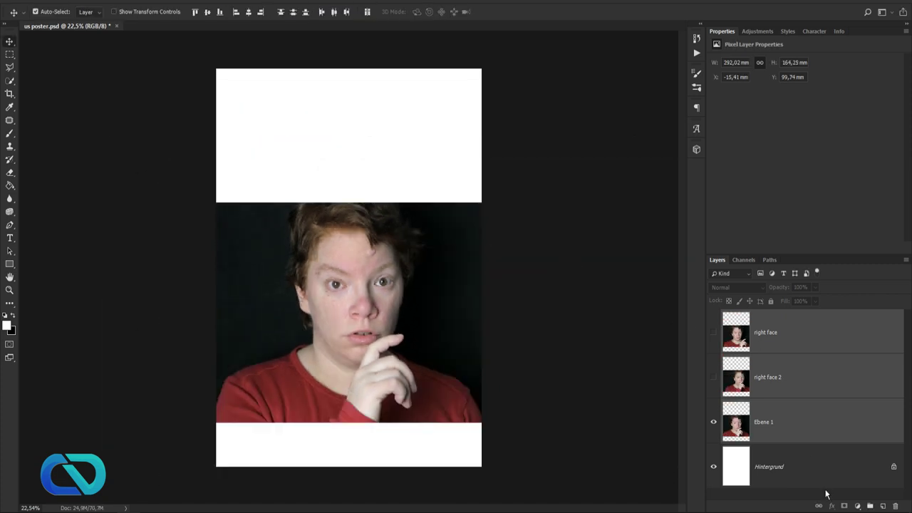
Fill the Hintergrund layer with black
click(817, 485)
key(g)
click(13, 315)
click(340, 162)
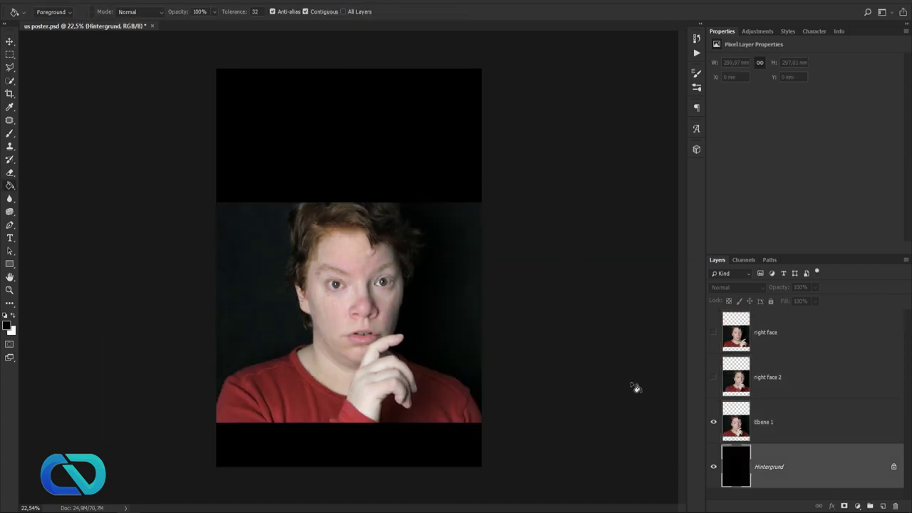
Turn the right face 2 and right face layers visible again
click(10, 42)
click(801, 430)
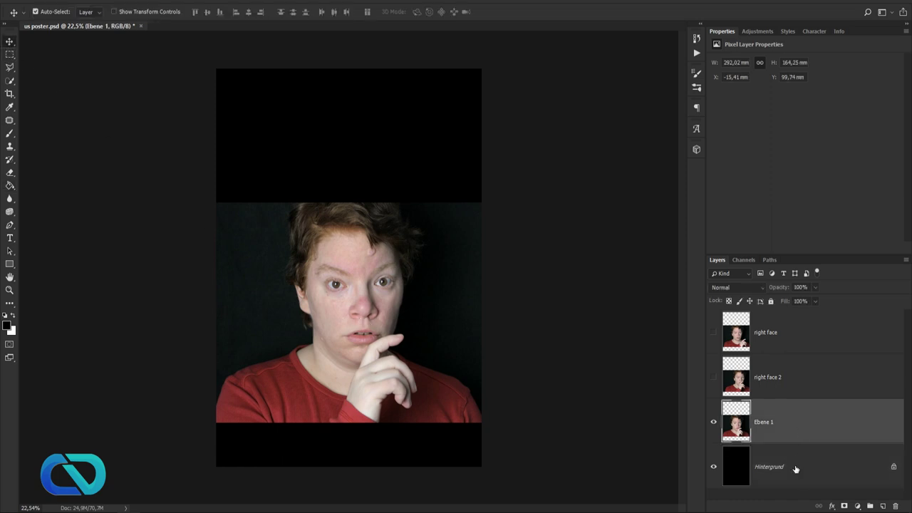
scroll(315, 343, up, 2)
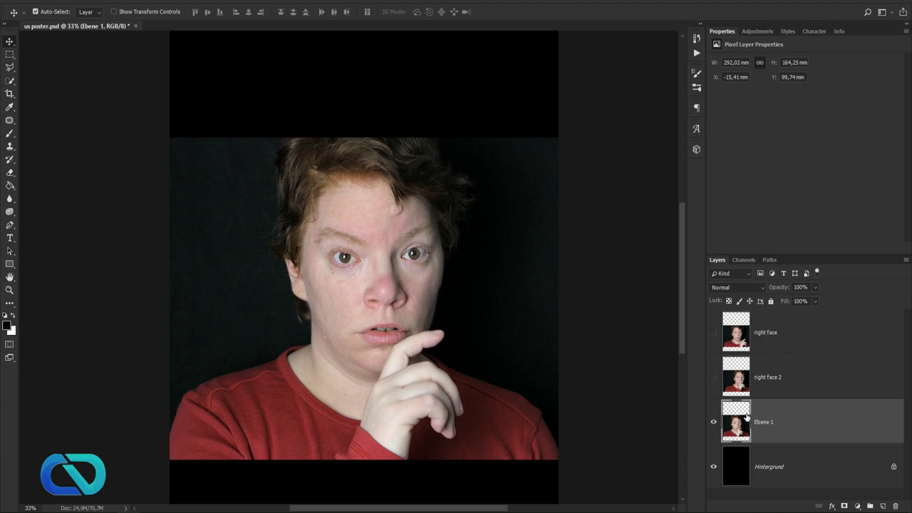
click(714, 377)
click(716, 340)
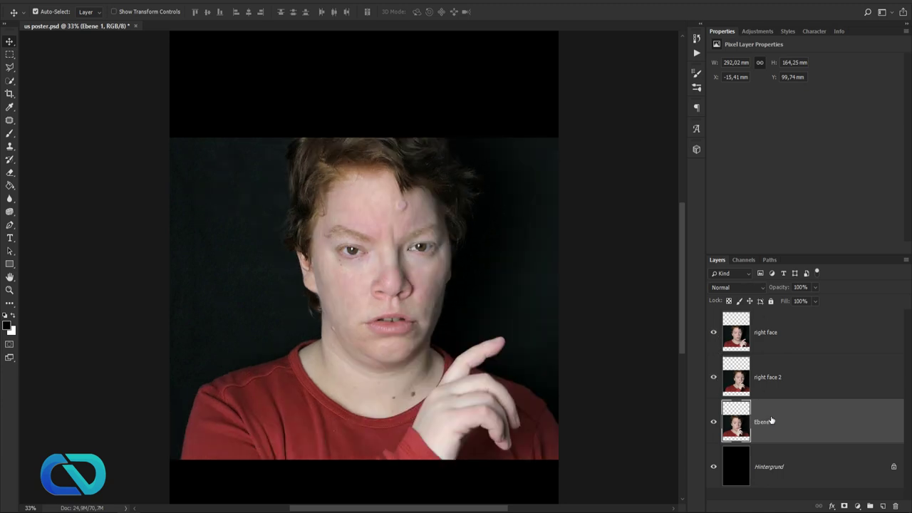
Add a Hue/Saturation and a Brightness/Contrast adjustment layer above the right face layer
click(789, 332)
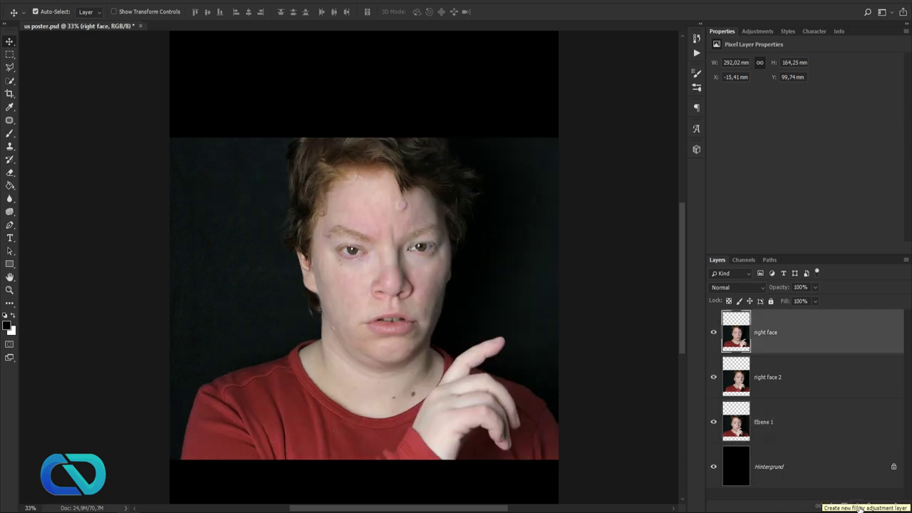
click(860, 507)
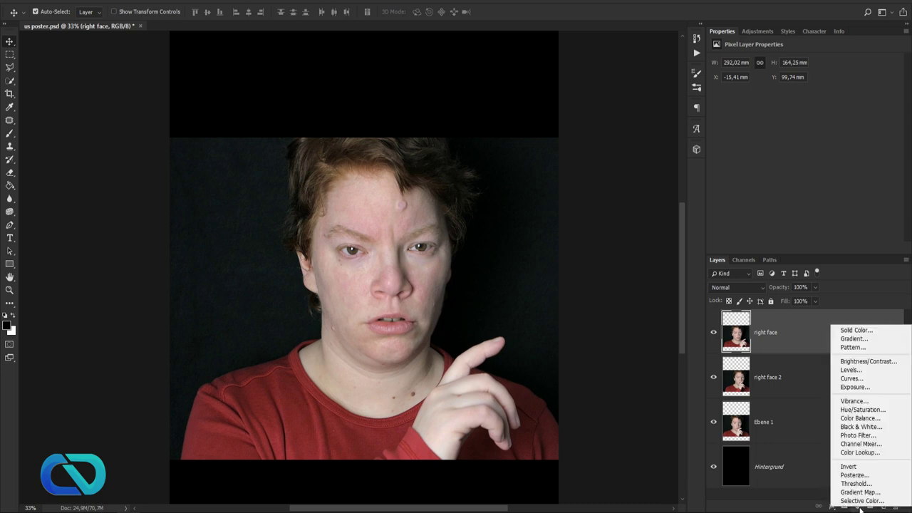
click(869, 412)
click(859, 506)
click(858, 359)
Set the Hue/Saturation layer's saturation to +27 and paint its mask black over the face, neck and hand
click(777, 379)
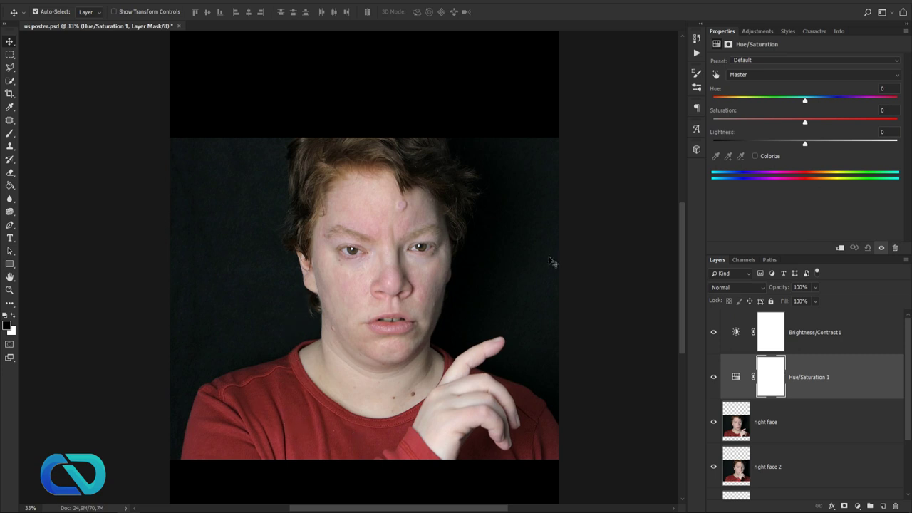
drag(806, 122, 830, 125)
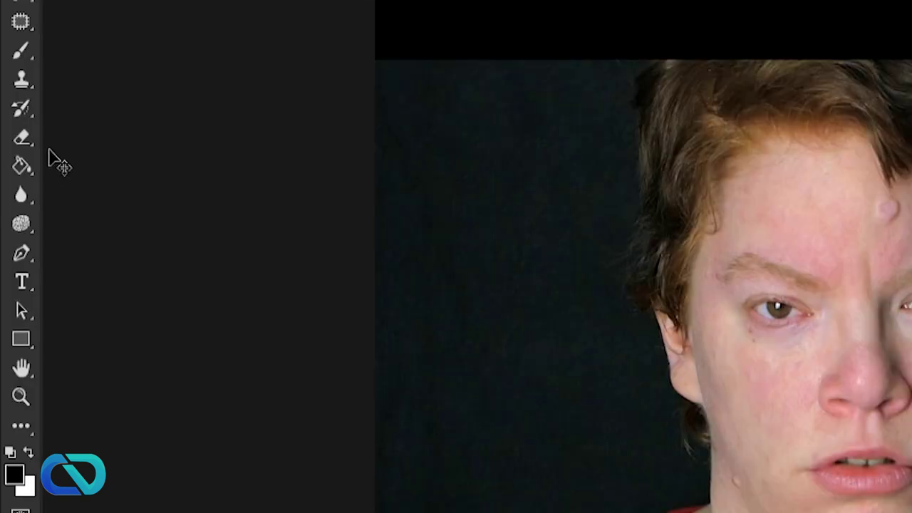
click(21, 51)
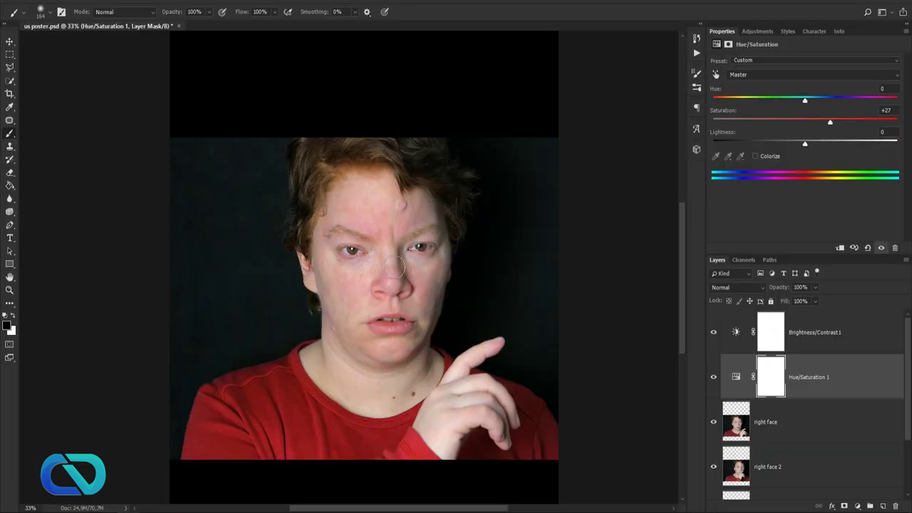
scroll(882, 357, up, 3)
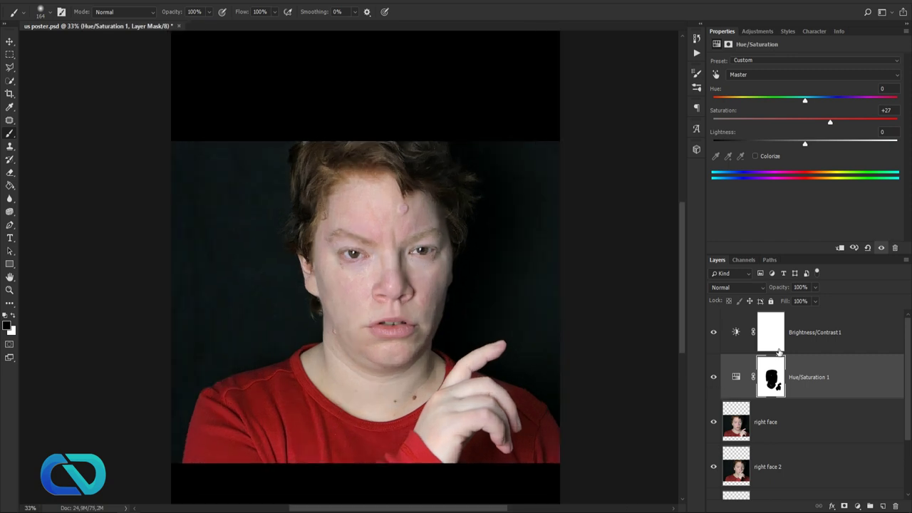
Try masking the Brightness/Contrast layer over the face and hand at 46% brush opacity, and set its contrast to 29
click(838, 328)
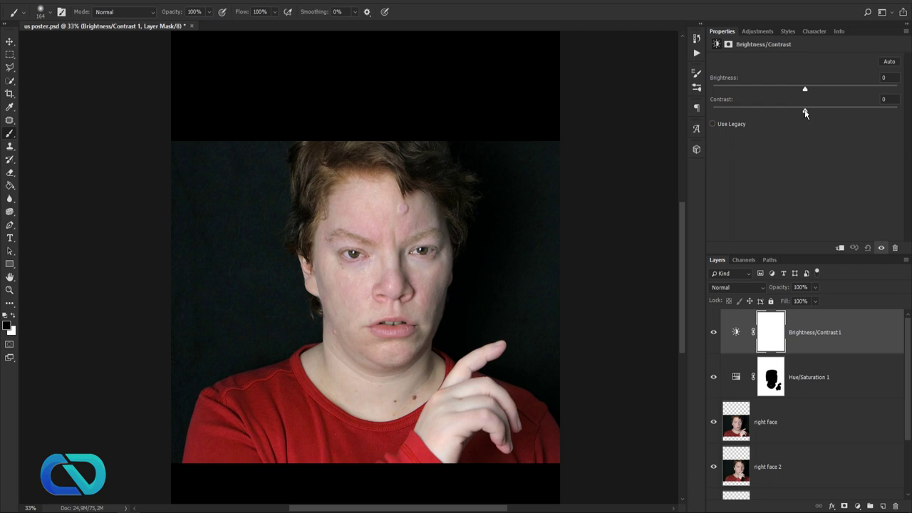
drag(806, 113, 897, 113)
key(4)
key(6)
mouse_move(430, 329)
mouse_down()
mouse_move(402, 362)
mouse_move(394, 306)
mouse_move(353, 341)
mouse_move(310, 266)
mouse_up()
drag(881, 114, 869, 116)
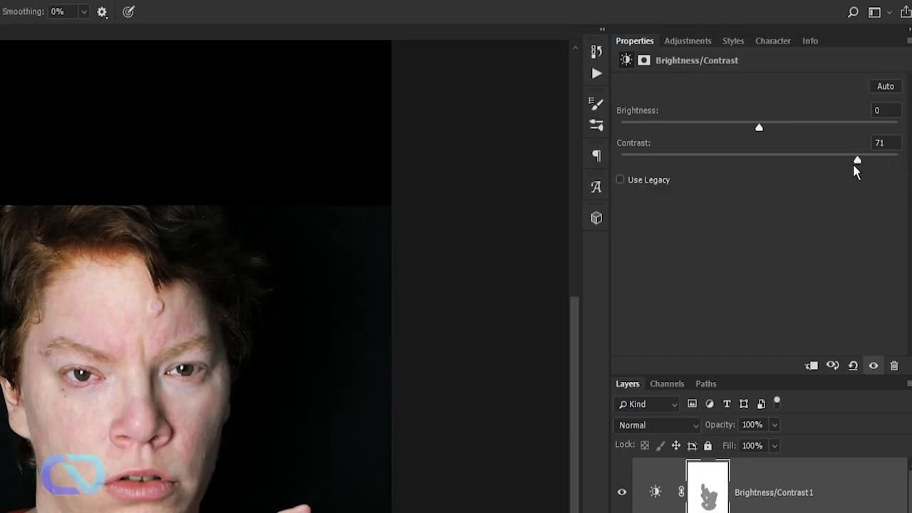
drag(858, 171, 836, 171)
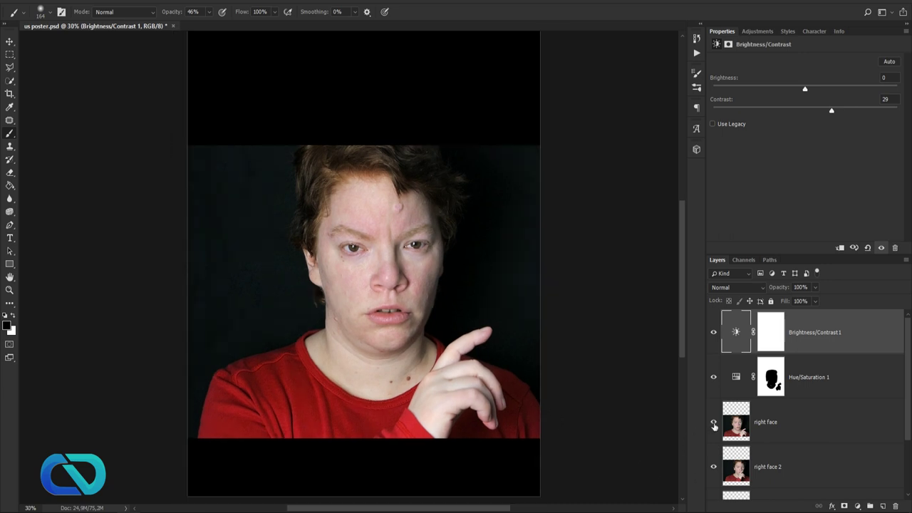
Hide the right face layer and make right face 2 the active layer
scroll(790, 426, down, 3)
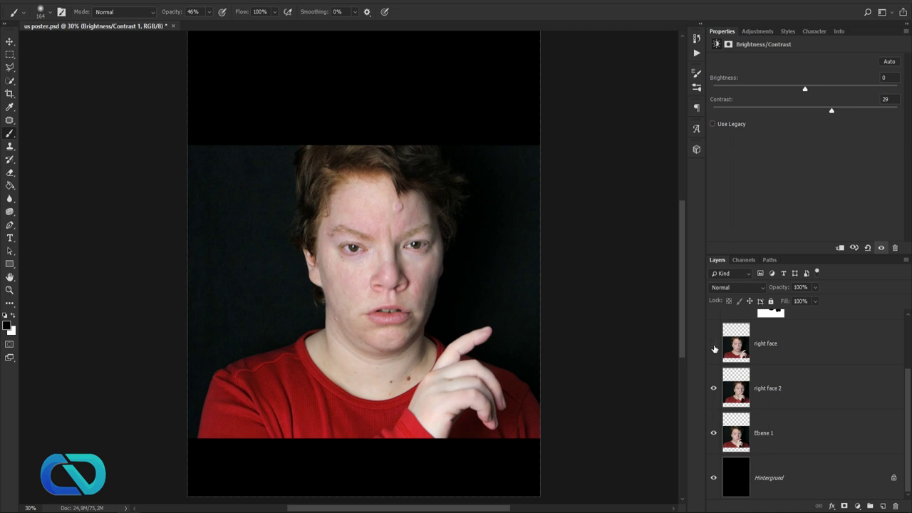
click(715, 348)
click(741, 349)
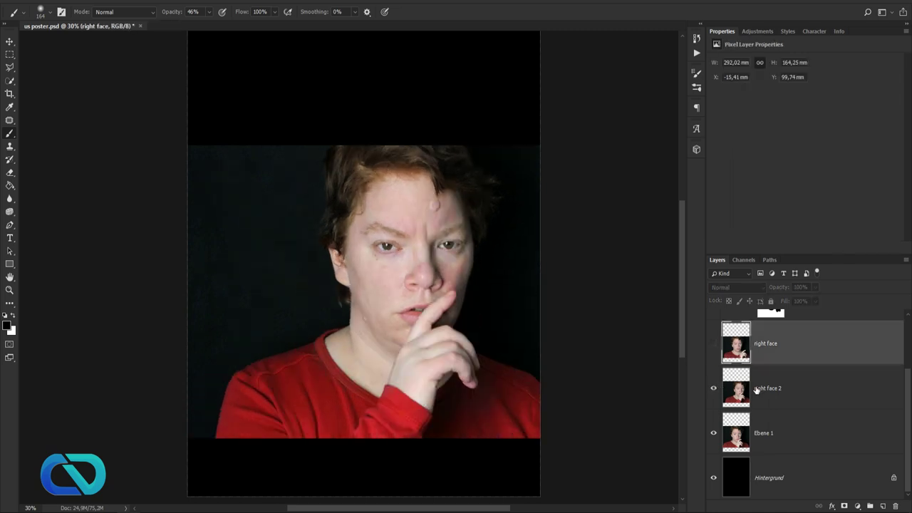
click(757, 391)
Trace a closed Pen tool path around the face, raised hand and sleeve on the right face 2 layer
scroll(332, 236, up, 1)
scroll(331, 235, up, 2)
scroll(332, 235, down, 2)
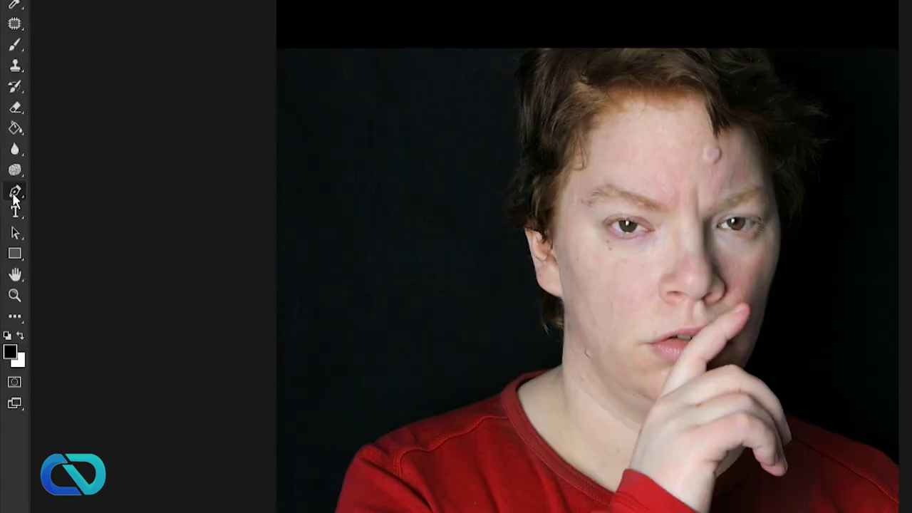
right_click(10, 224)
click(51, 194)
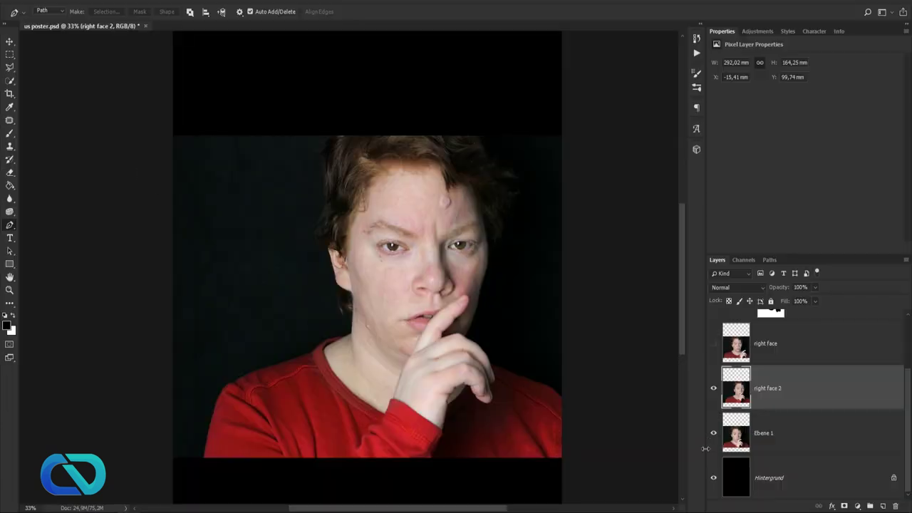
scroll(503, 367, up, 1)
scroll(435, 344, up, 2)
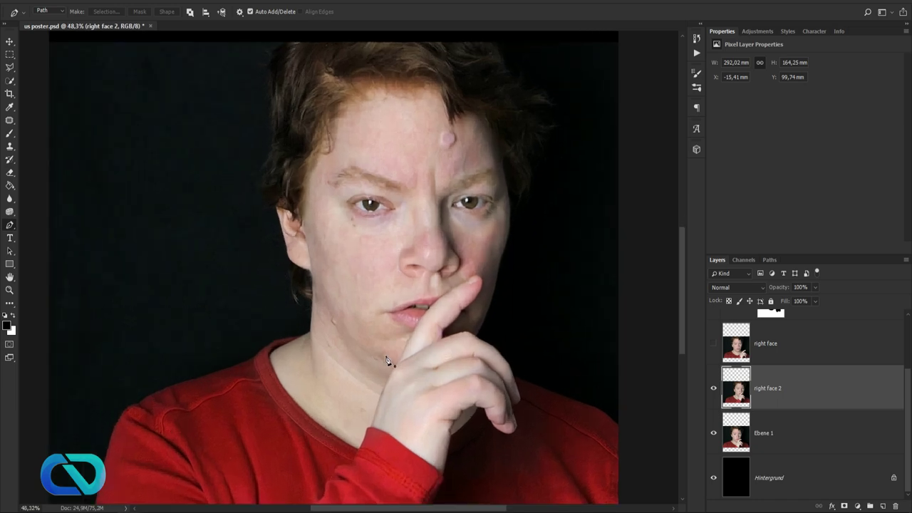
click(347, 121)
click(334, 149)
click(318, 174)
click(309, 210)
click(317, 276)
click(337, 319)
click(357, 345)
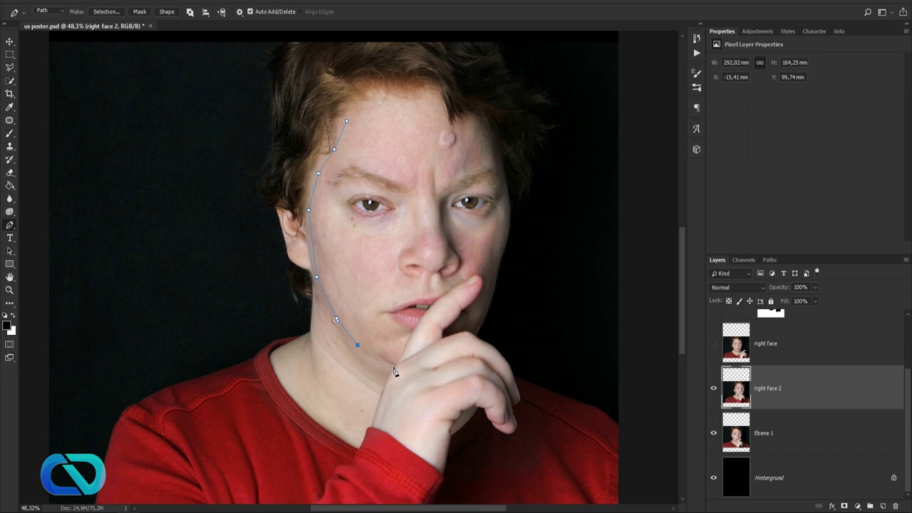
scroll(400, 396, up, 2)
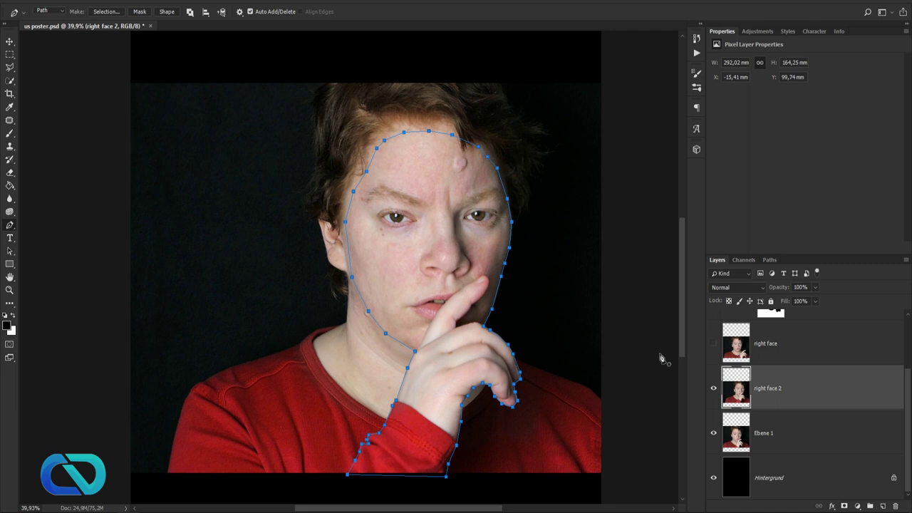
Save the work path under the name "right face"
click(770, 260)
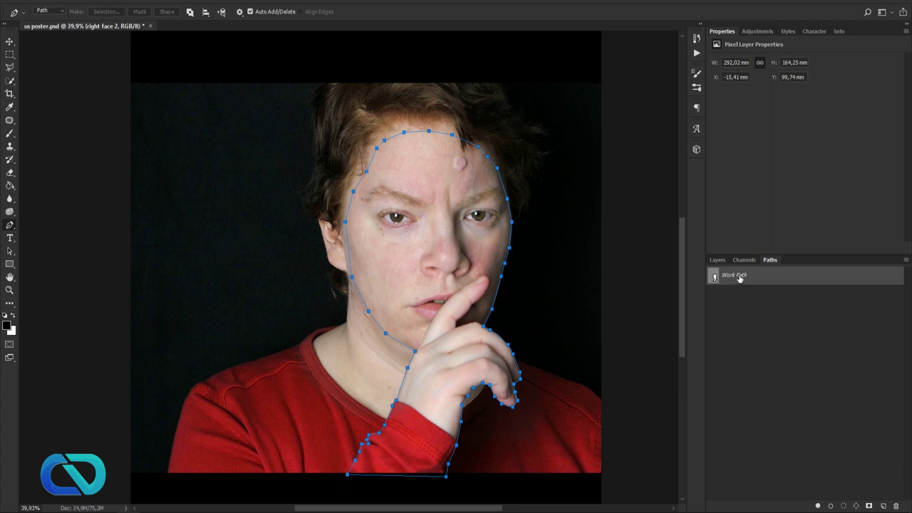
double_click(740, 278)
text(right)
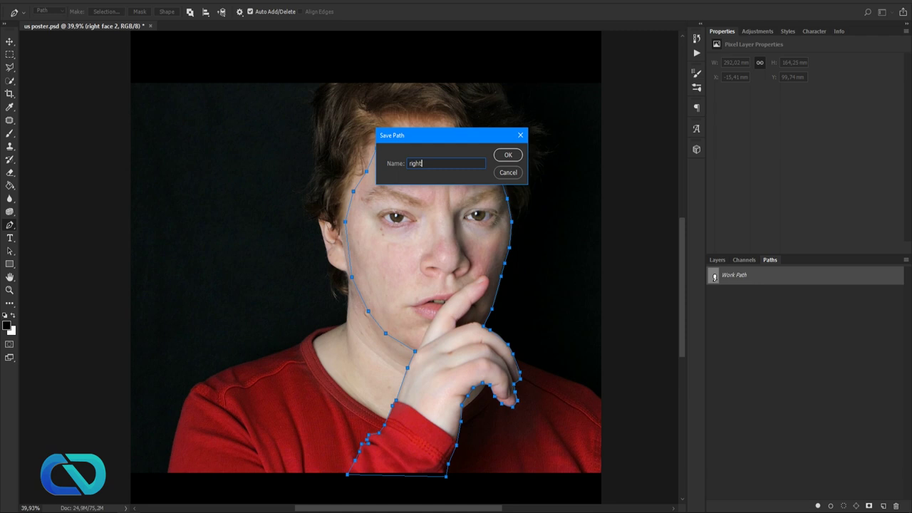
text( face)
key(Return)
Make a new selection from the right face path with a 0.2-pixel feather radius and anti-aliasing
right_click(511, 224)
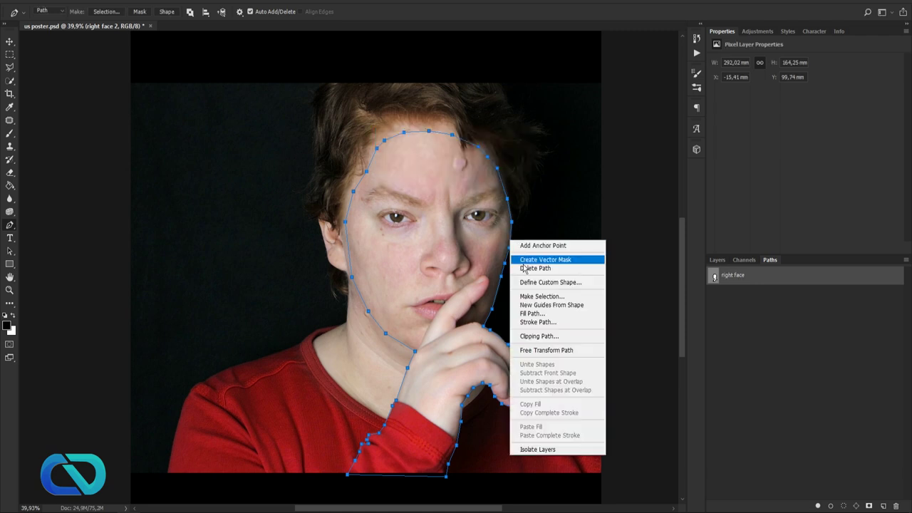
click(527, 297)
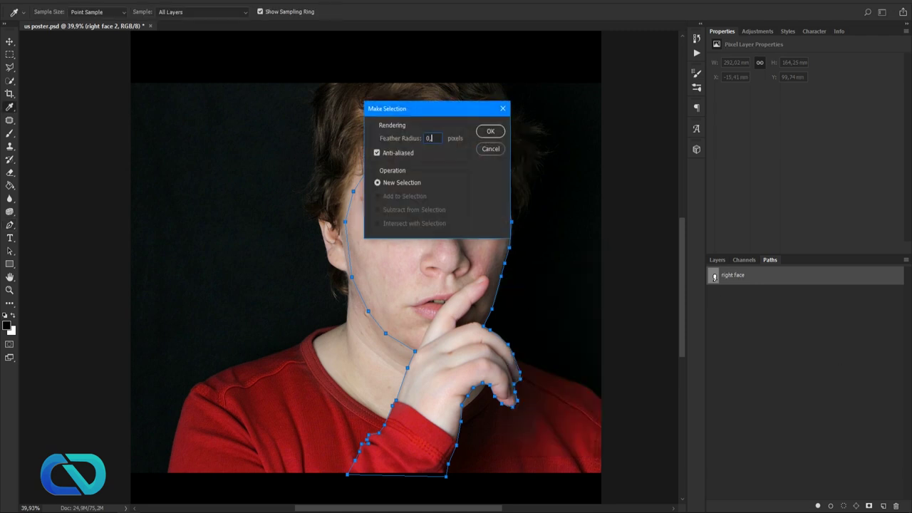
key(Return)
Copy the selected face and hand from right face 2 onto a new layer and hide right face 2
click(717, 260)
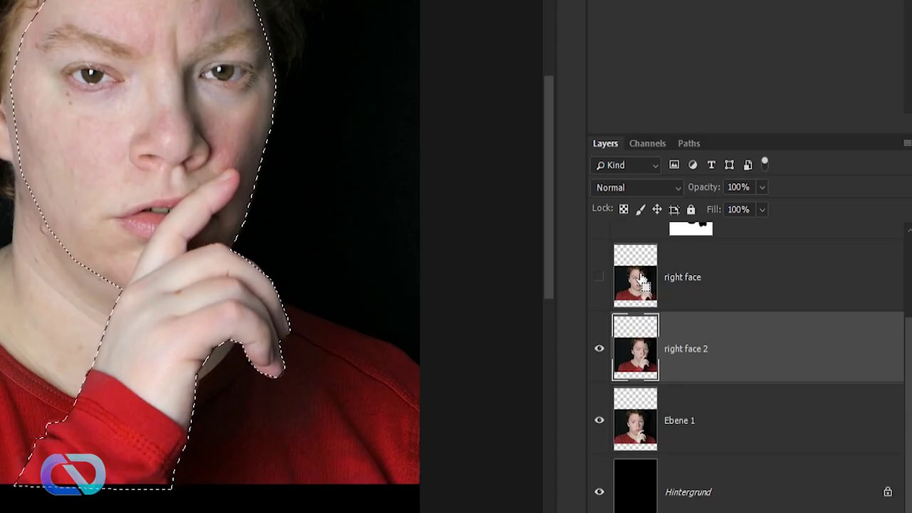
key(ctrl+j)
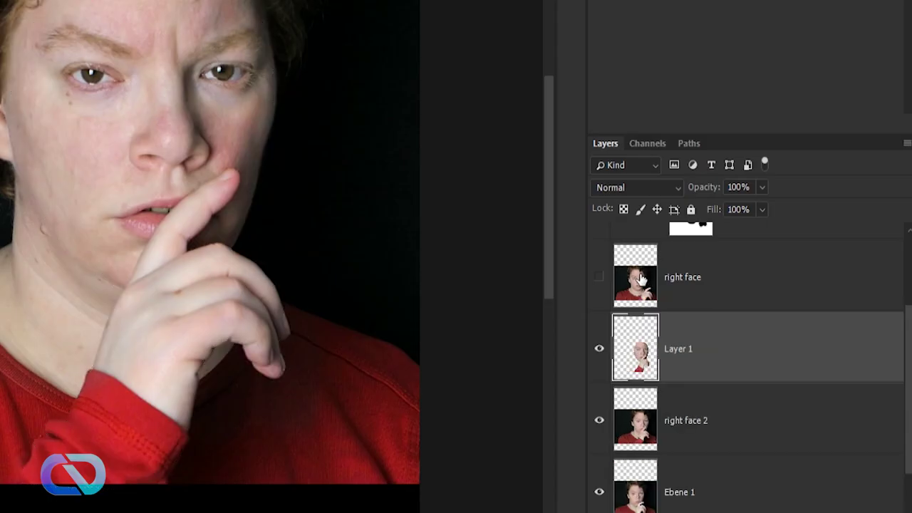
click(600, 420)
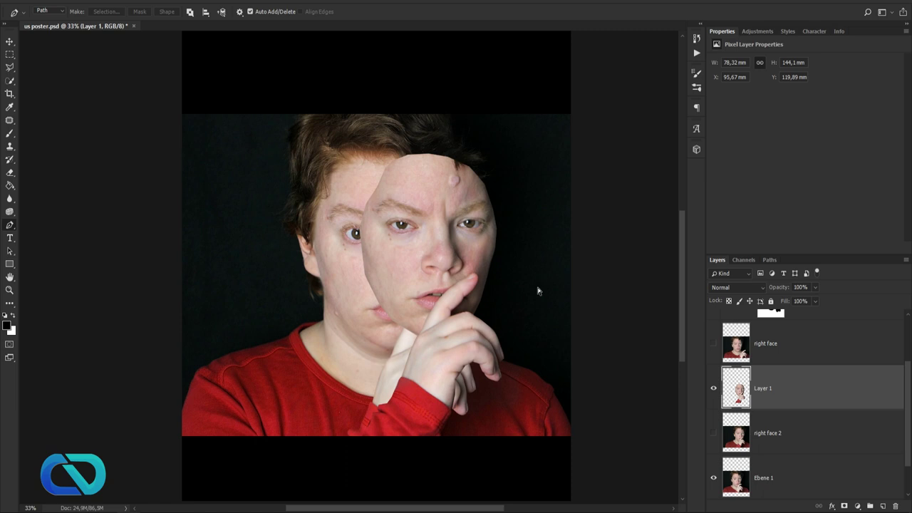
Free-transform the face cutout: rotate it about 10.7°, narrow it to about 91% width, and place it over the right half of the face below
key(ctrl+t)
drag(531, 130, 560, 151)
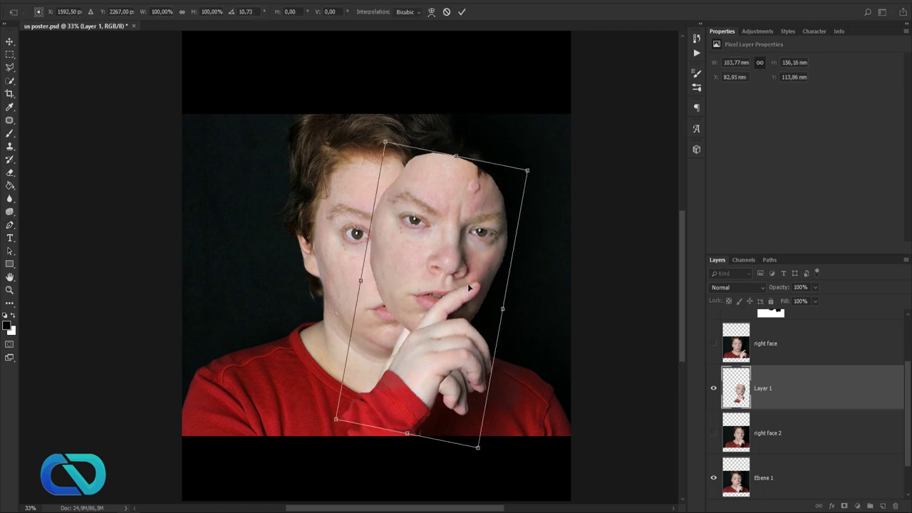
drag(478, 253, 467, 278)
drag(464, 278, 464, 280)
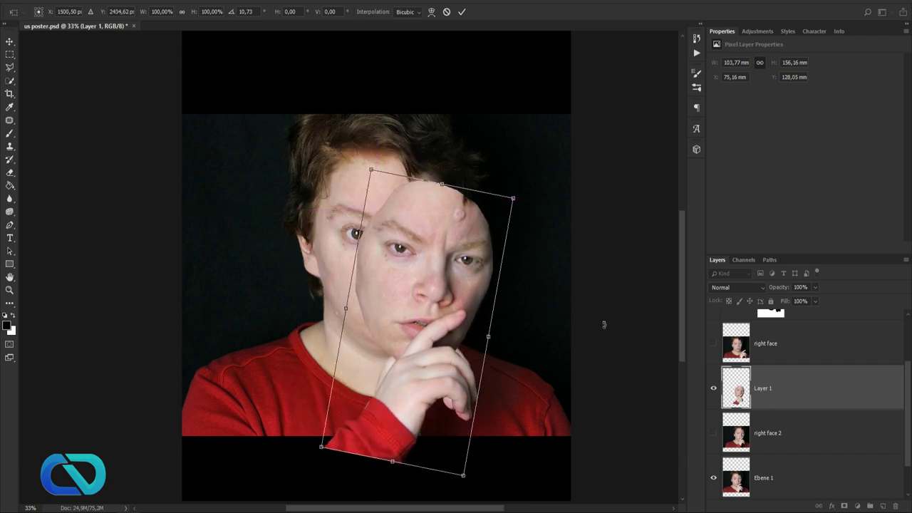
drag(511, 200, 528, 186)
drag(500, 330, 506, 328)
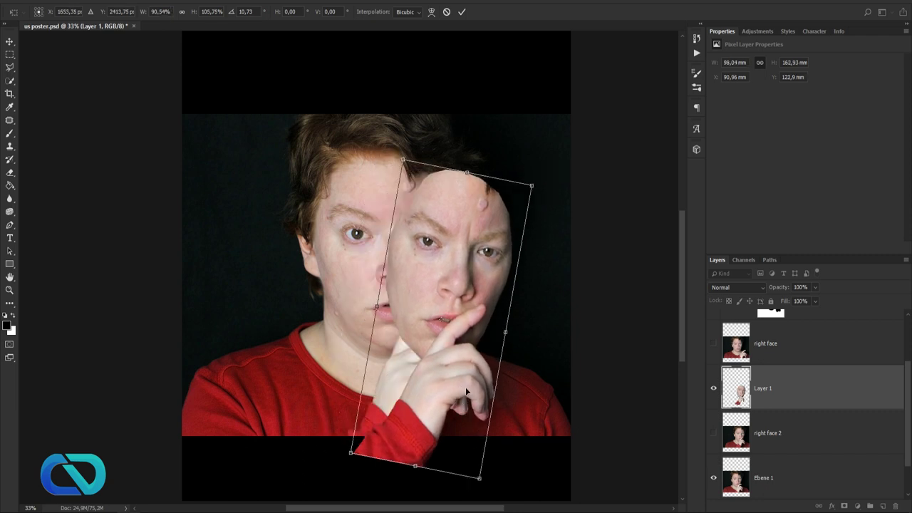
key(Return)
key(p)
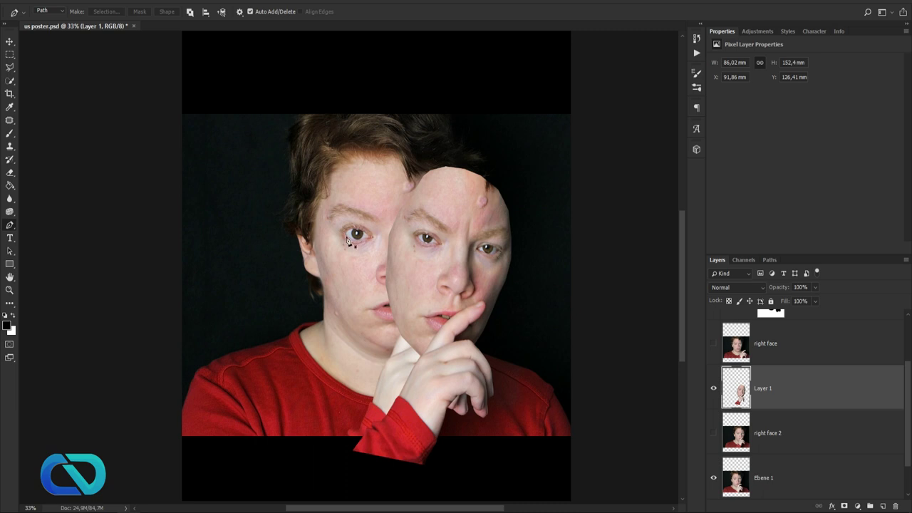
Remove the bump on the cutout's forehead with the Patch tool, using clean neighbouring forehead skin as the source
click(10, 121)
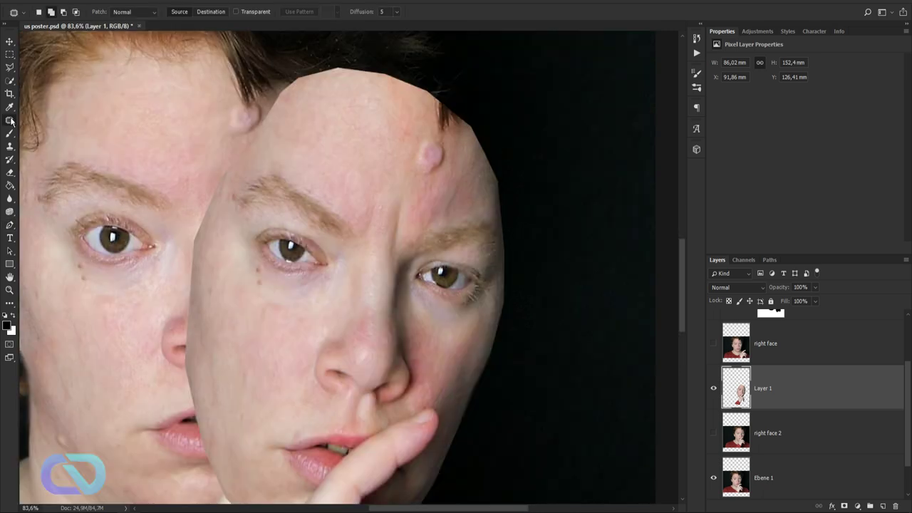
right_click(11, 121)
click(41, 141)
mouse_move(448, 178)
mouse_down()
mouse_move(442, 145)
mouse_move(407, 162)
mouse_move(380, 152)
mouse_up()
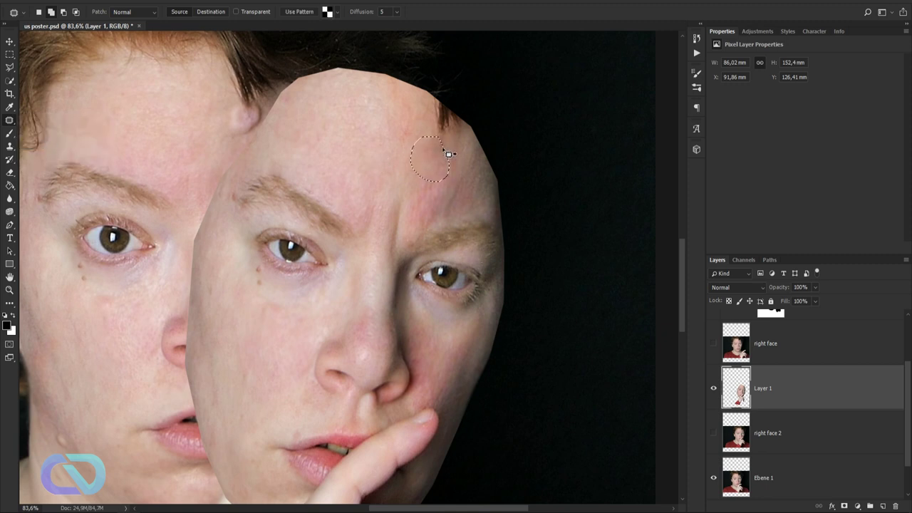
key(ctrl+d)
Retouch the hair strands at the cutout's forehead edge with the Healing Brush, sampling nearby skin
mouse_move(425, 95)
mouse_down()
mouse_move(469, 119)
mouse_move(417, 87)
mouse_move(428, 117)
mouse_up()
right_click(10, 120)
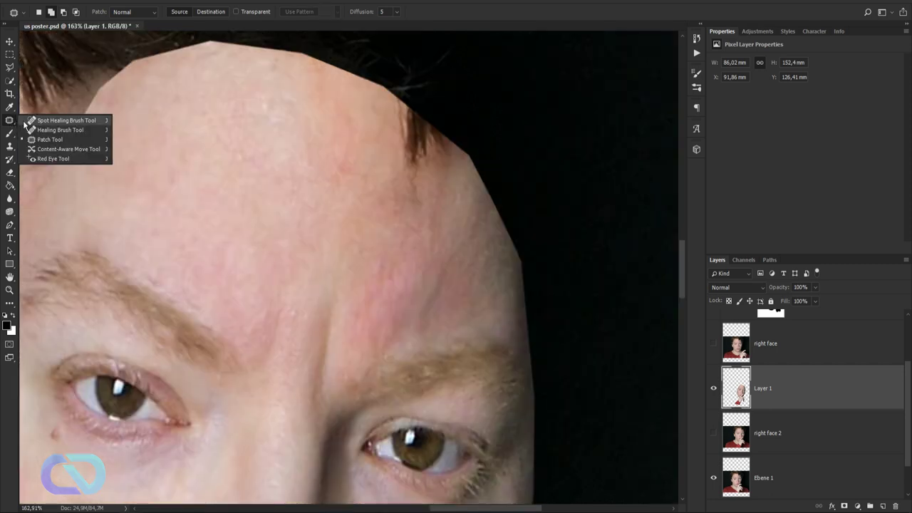
click(69, 130)
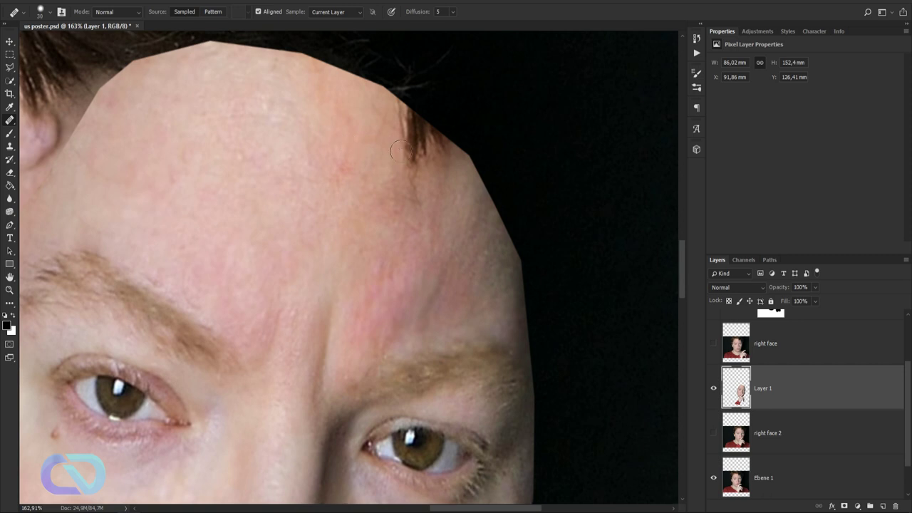
alt+click(386, 132)
mouse_move(403, 155)
mouse_down()
mouse_move(412, 138)
mouse_move(410, 167)
mouse_up()
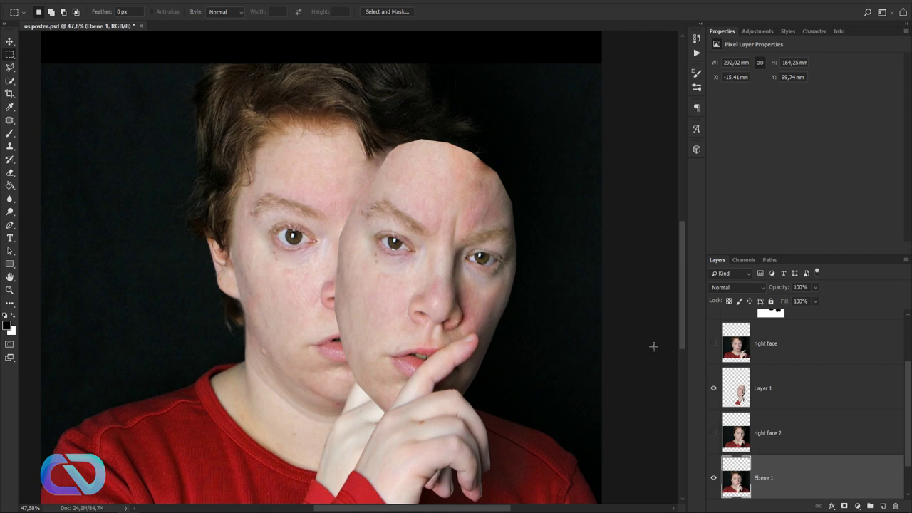
Trace closed Pen tool paths around both eyes of the face cutout on Layer 1
click(790, 388)
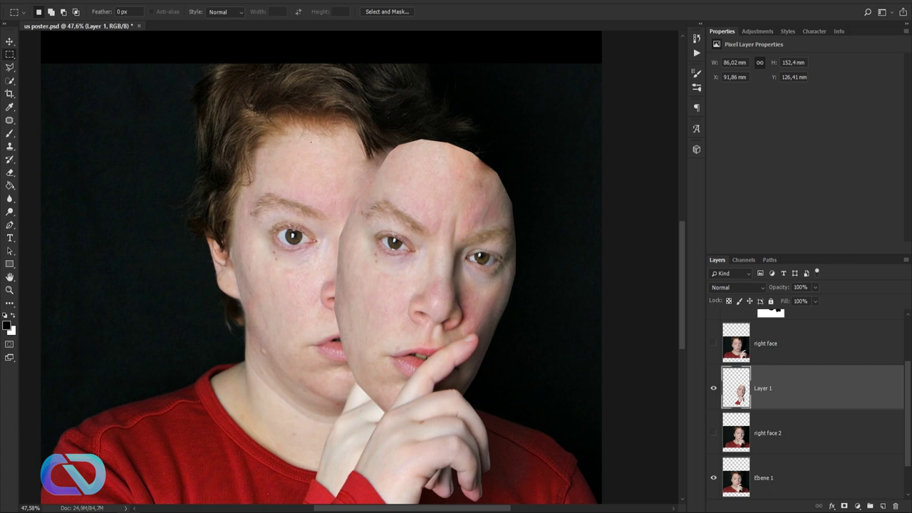
key(alt+Tab)
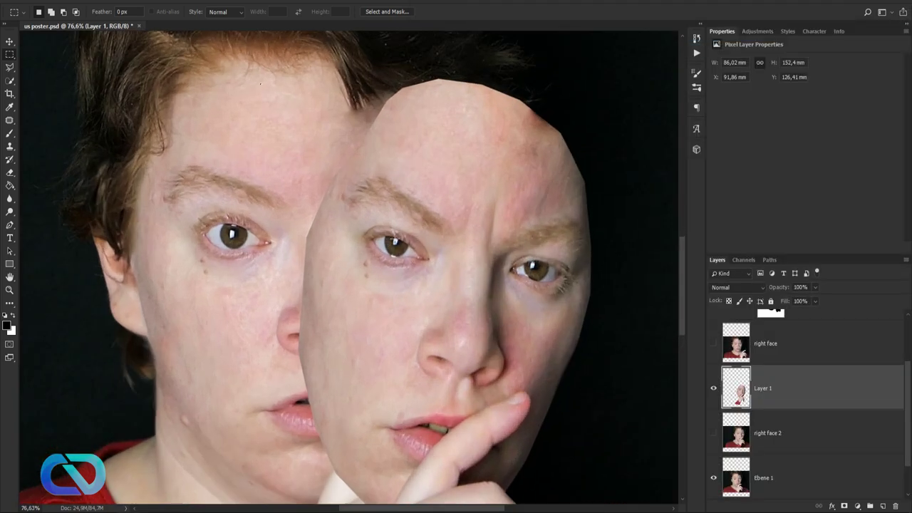
scroll(352, 226, up, 3)
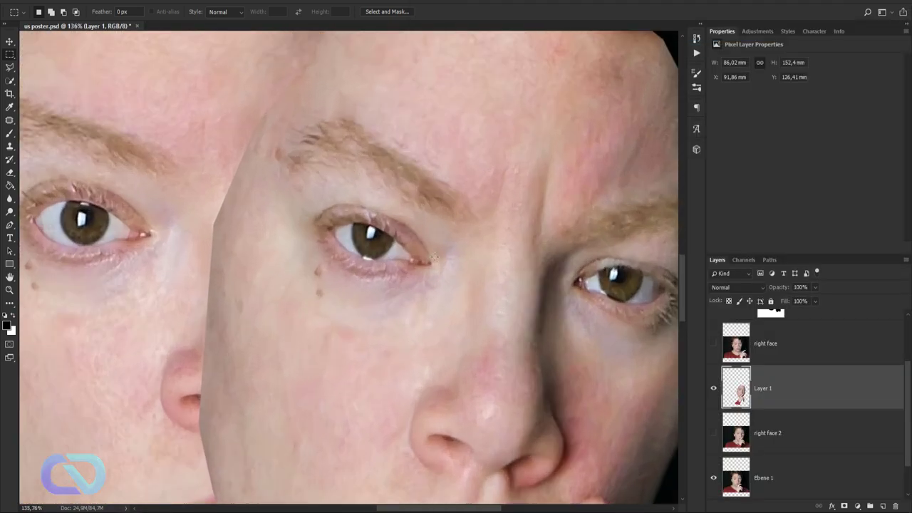
key(p)
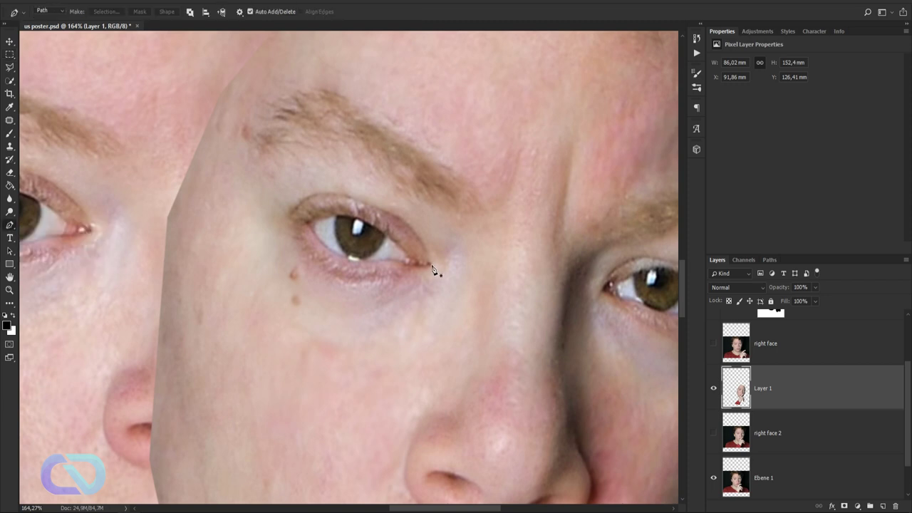
click(428, 263)
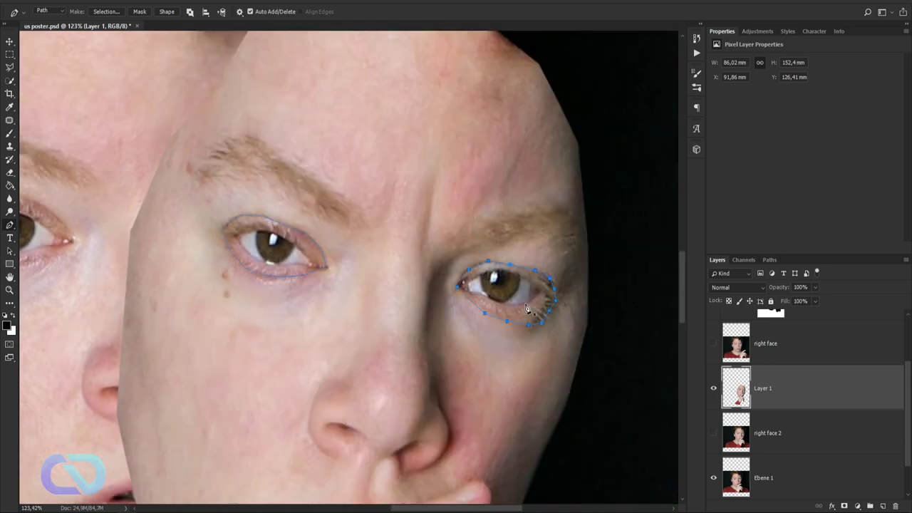
Save the work path under the name "eyes"
click(769, 260)
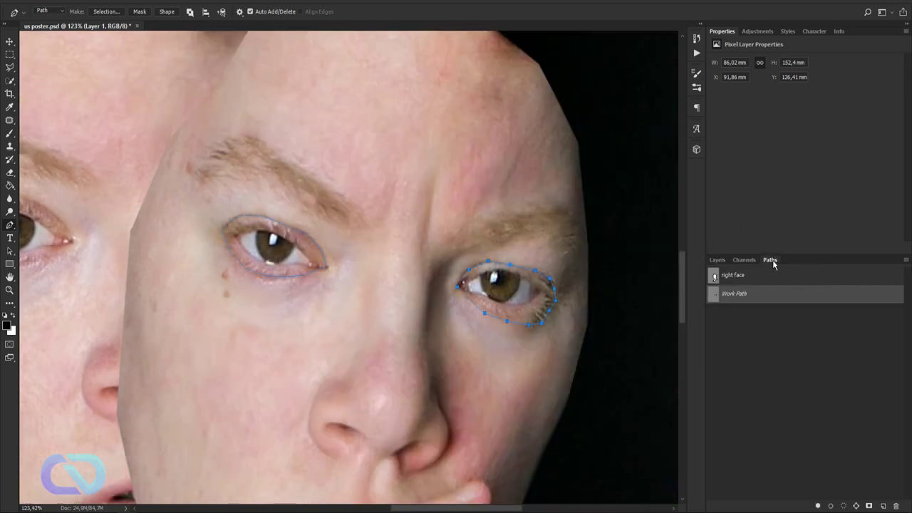
double_click(734, 295)
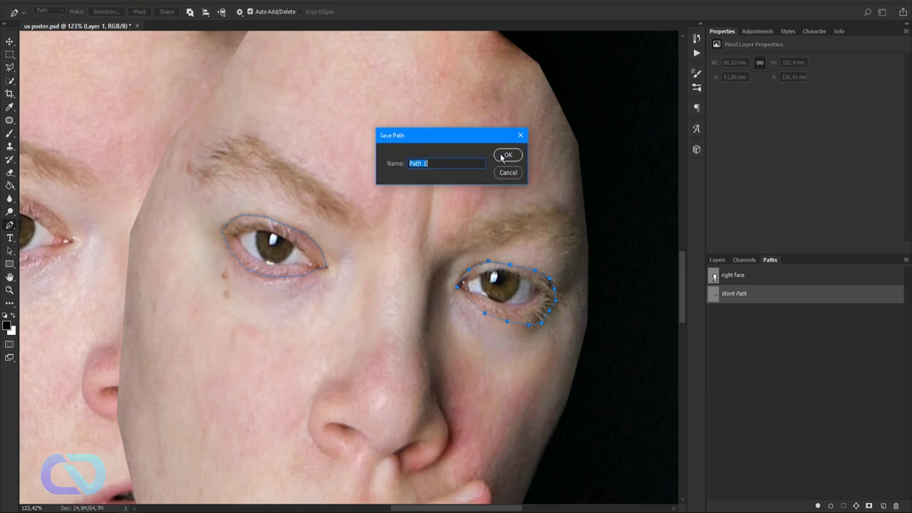
text(eyes)
key(Return)
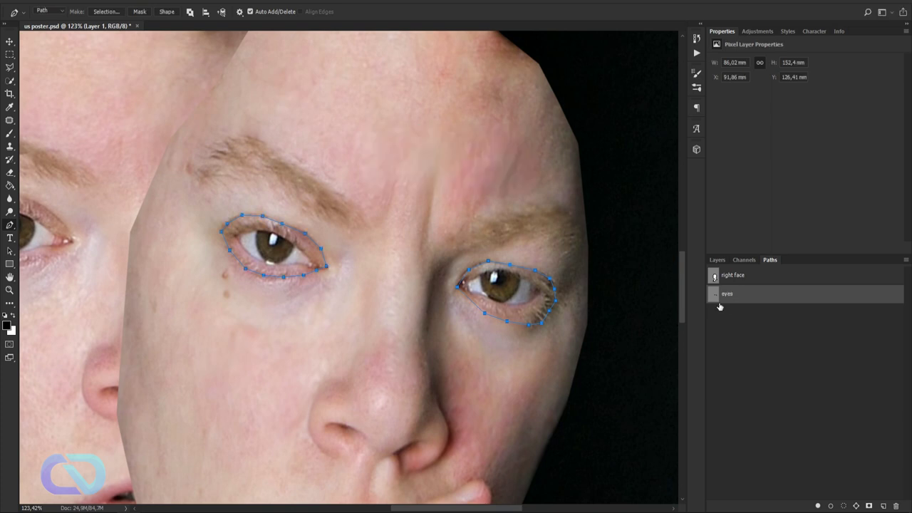
Make a new selection from the eyes path with a 0.2-pixel feather radius and anti-aliasing
right_click(767, 304)
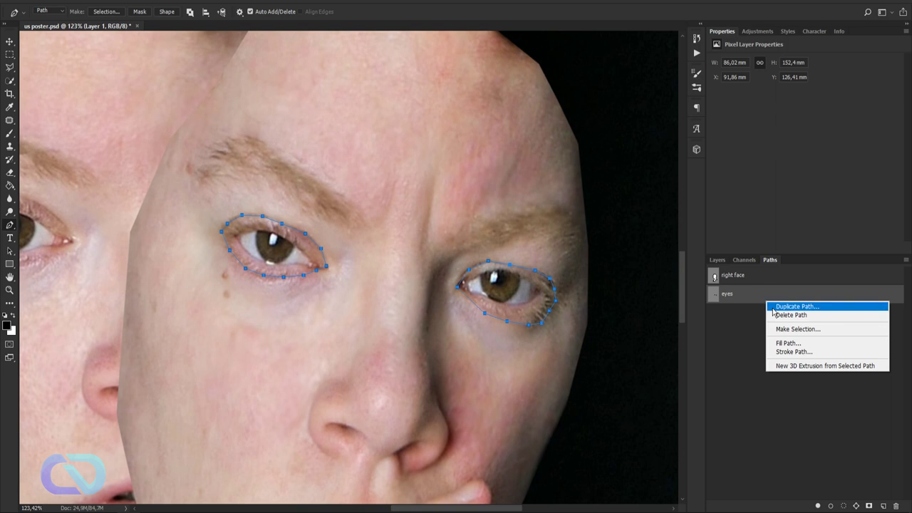
click(798, 329)
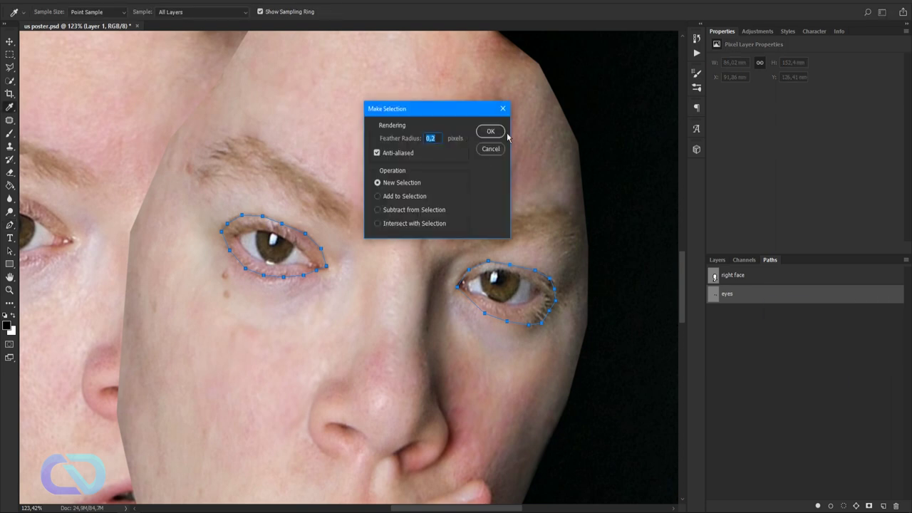
click(491, 132)
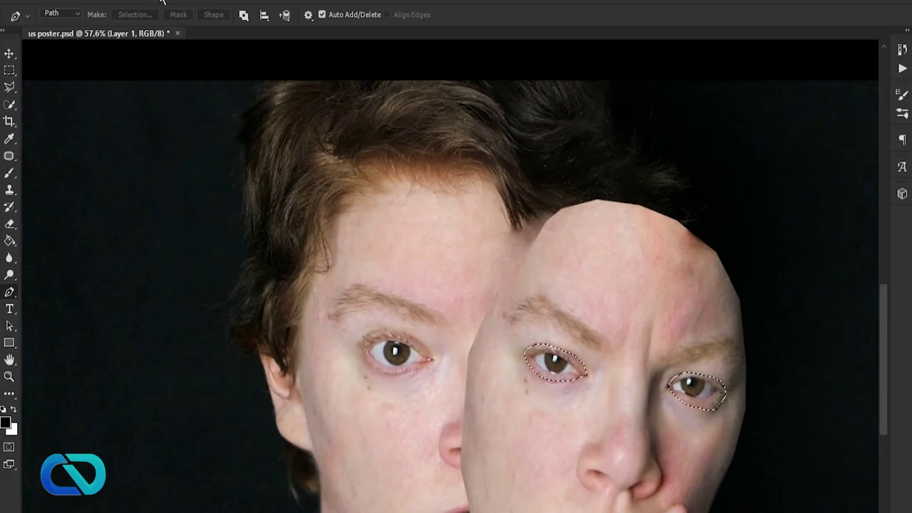
Invert the eye selection and add it as a layer mask on Layer 1 to cut out both eyes
click(126, 1)
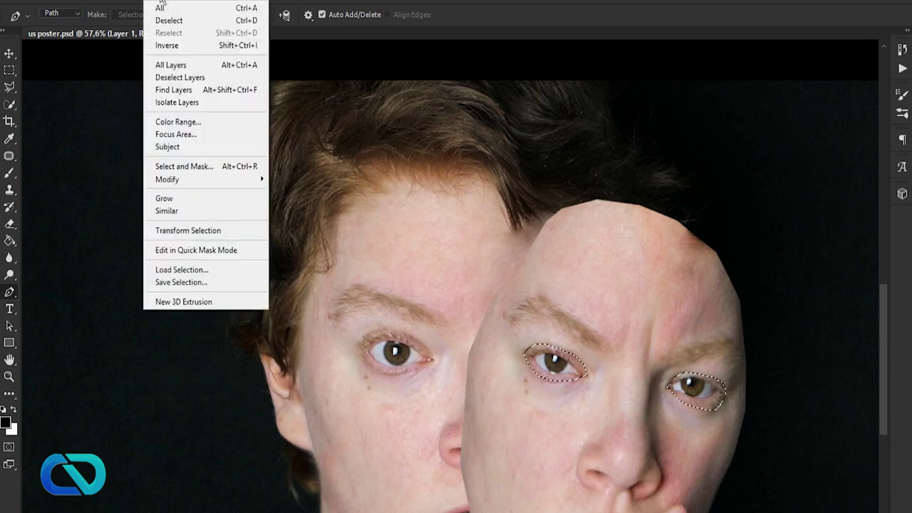
click(167, 45)
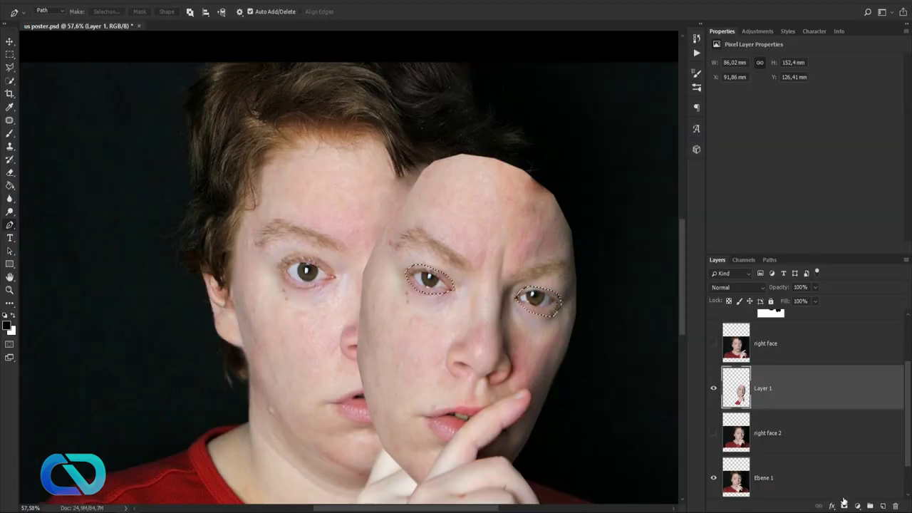
click(844, 503)
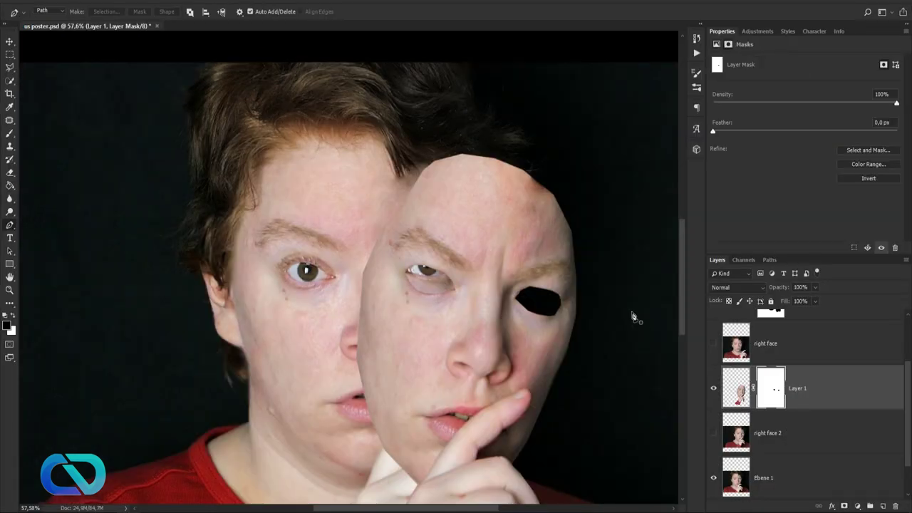
Set the Brush tool to 100% opacity for refining the eye holes on Layer 1's mask
scroll(457, 336, up, 5)
scroll(653, 322, up, 3)
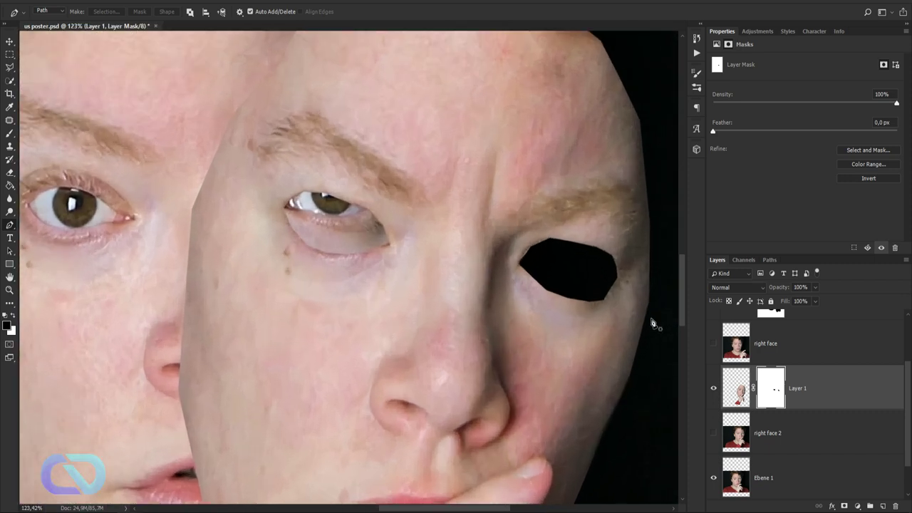
scroll(652, 323, up, 1)
key(b)
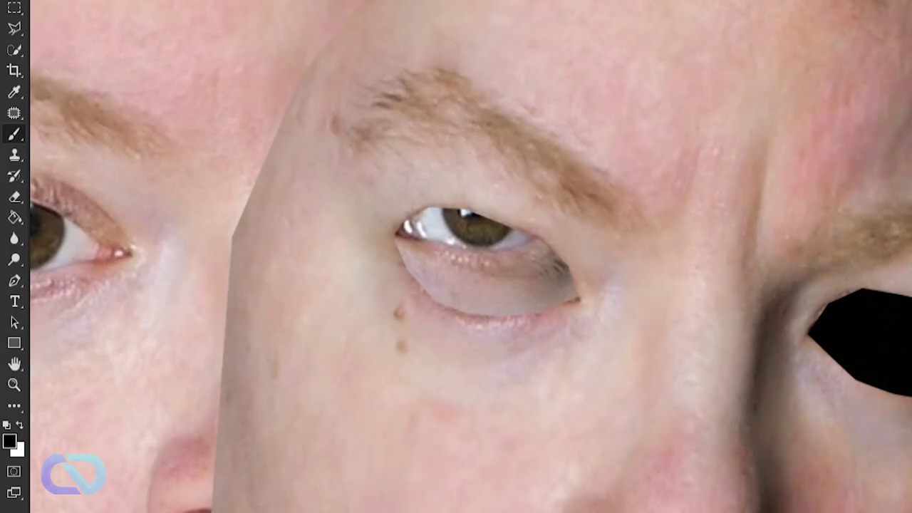
click(41, 12)
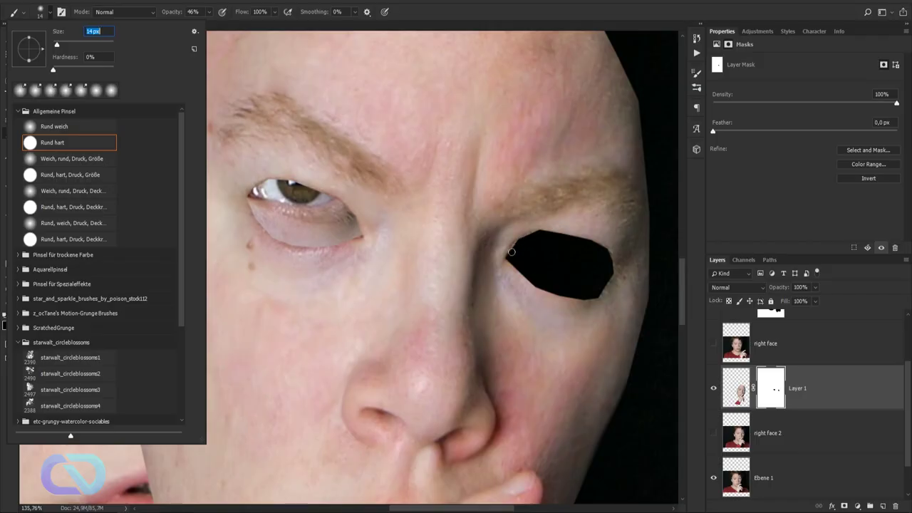
drag(818, 327, 832, 309)
key(0)
scroll(638, 258, up, 8)
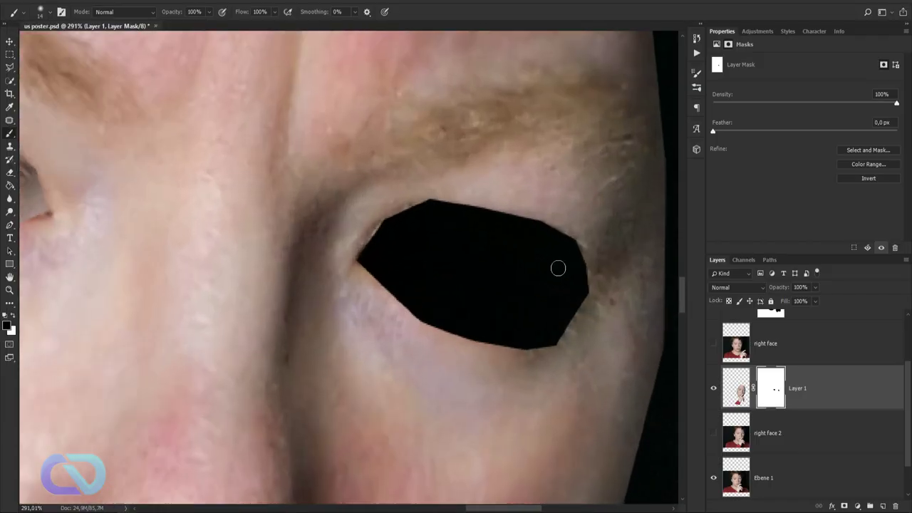
Smooth the edges of the eye holes on Layer 1's mask with a 14 px black brush at 50% hardness
click(41, 10)
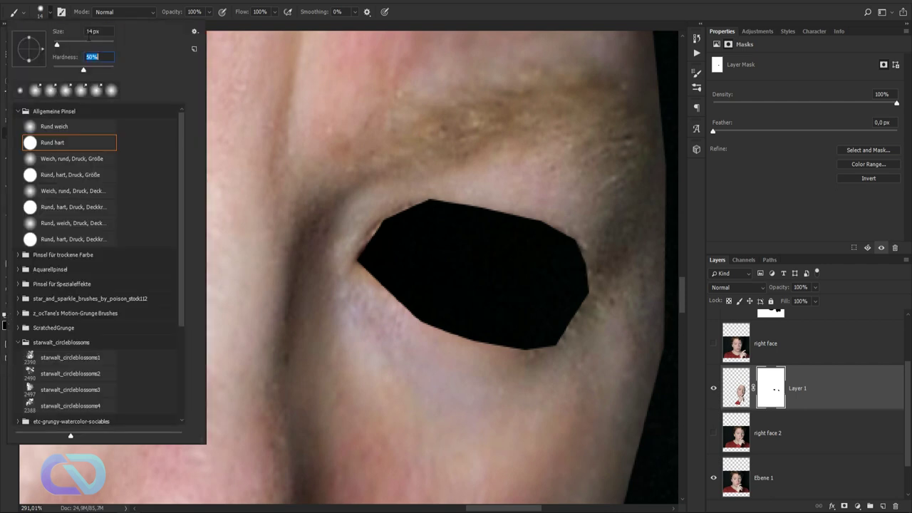
key(Return)
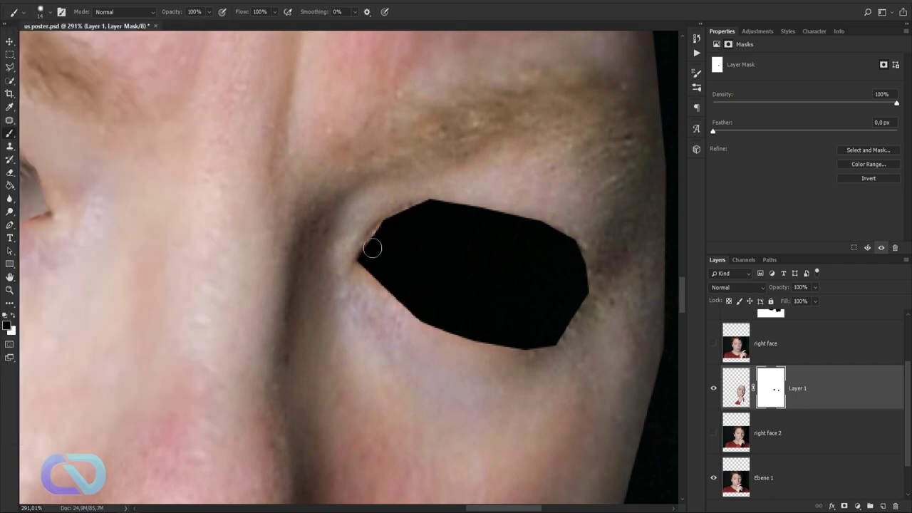
mouse_move(372, 250)
mouse_down()
mouse_move(392, 222)
mouse_move(430, 210)
mouse_up()
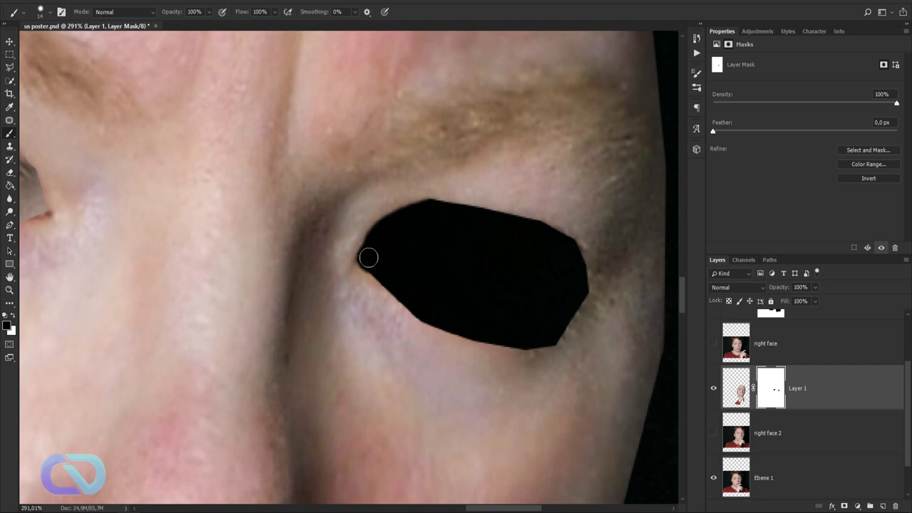
drag(368, 258, 499, 332)
scroll(599, 332, up, 2)
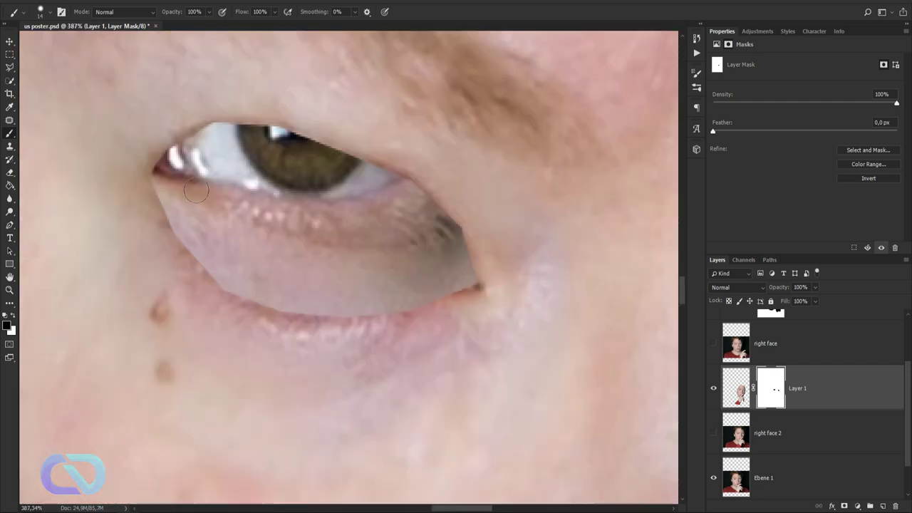
mouse_move(161, 170)
mouse_down()
mouse_move(184, 143)
mouse_move(211, 134)
mouse_move(283, 140)
mouse_up()
key(ctrl+0)
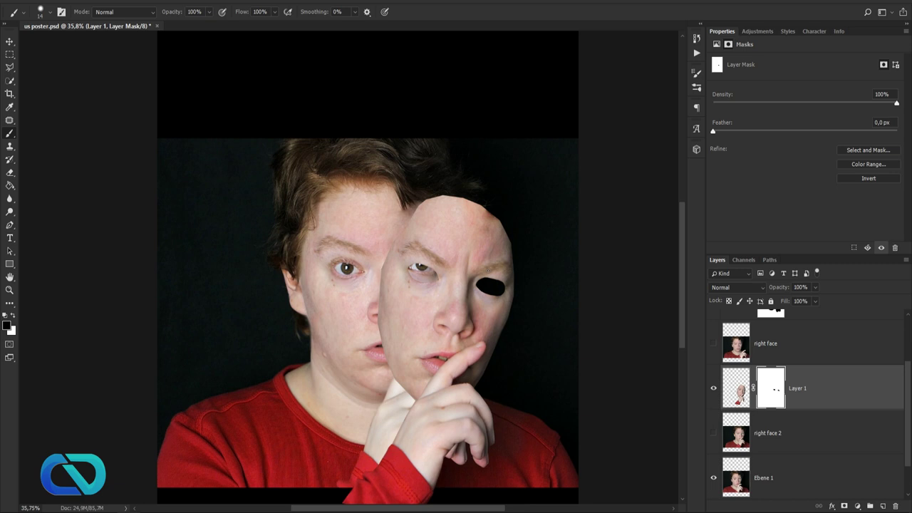
Add a drop shadow to Layer 1 with a 170° angle and a size of 16 px
click(810, 407)
double_click(820, 355)
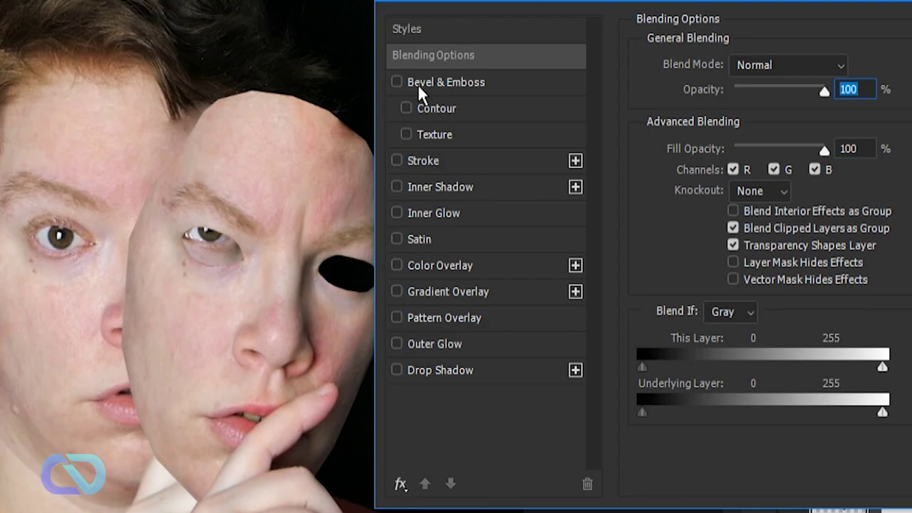
click(397, 370)
click(448, 370)
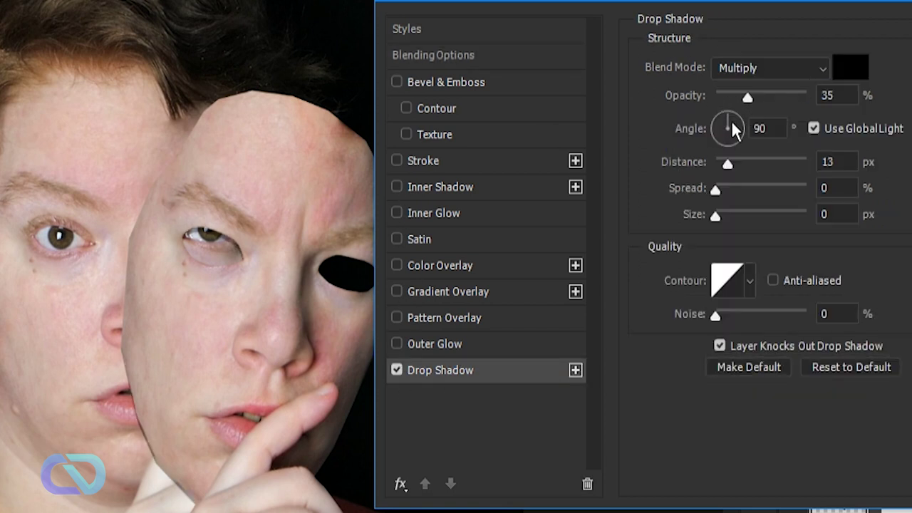
drag(711, 119, 710, 126)
drag(715, 216, 727, 217)
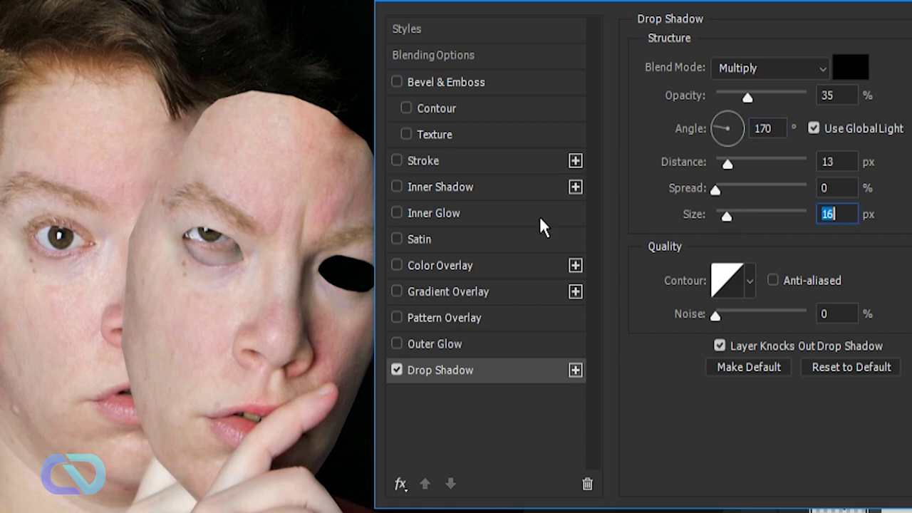
Add an inner shadow to Layer 1 at 32% opacity and 0 px distance, adjust its size, and apply the layer style
click(397, 186)
click(473, 194)
drag(778, 217, 714, 220)
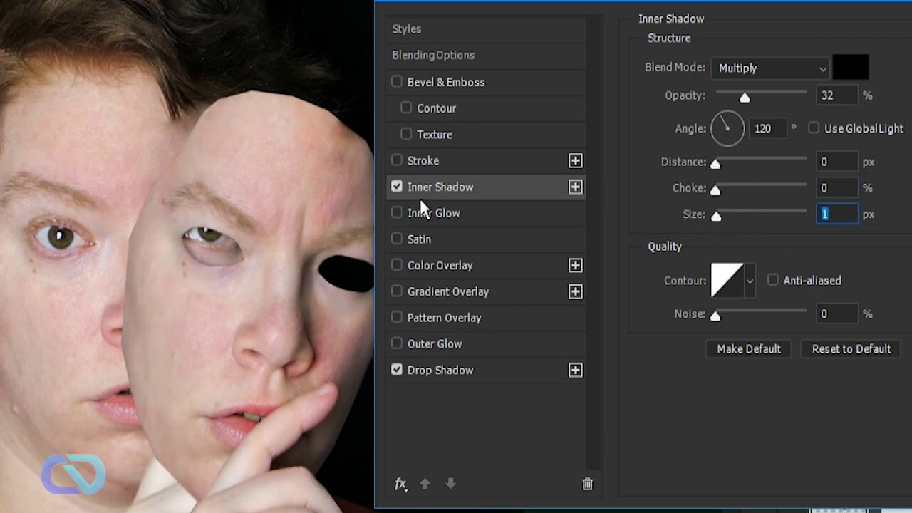
drag(715, 217, 748, 211)
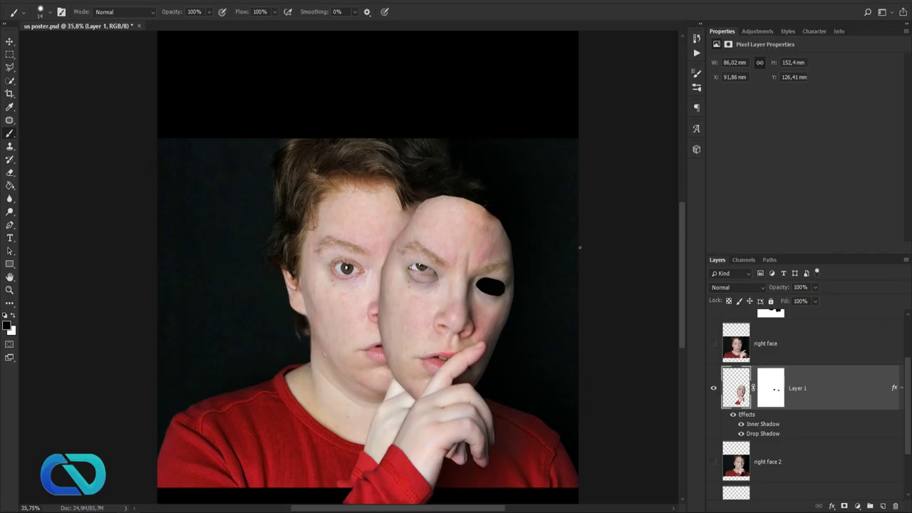
Lower Layer 1's opacity to 51% to compare the mask's hand with the hand in the portrait underneath
scroll(575, 242, up, 2)
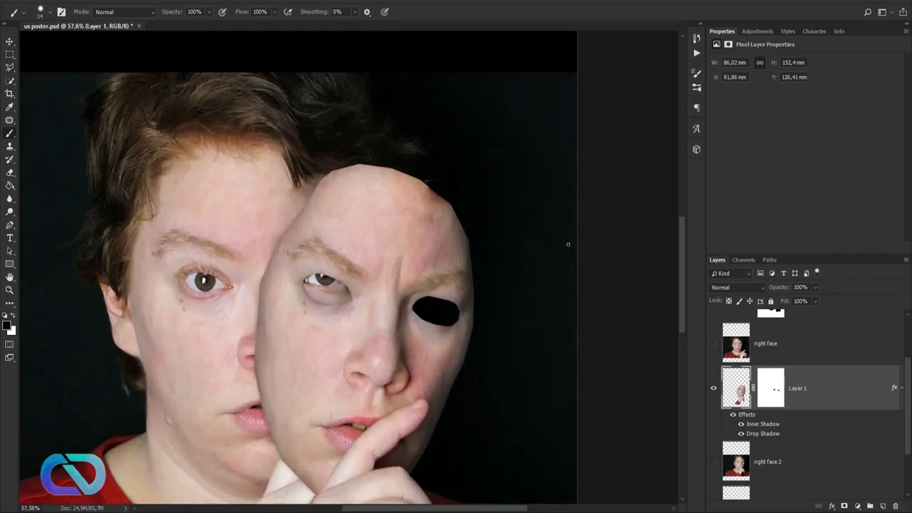
drag(435, 317, 649, 220)
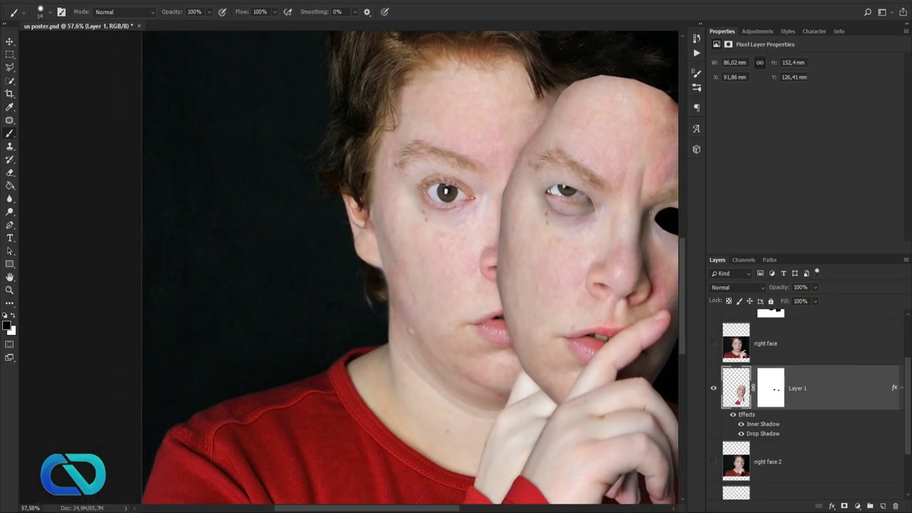
scroll(522, 278, down, 4)
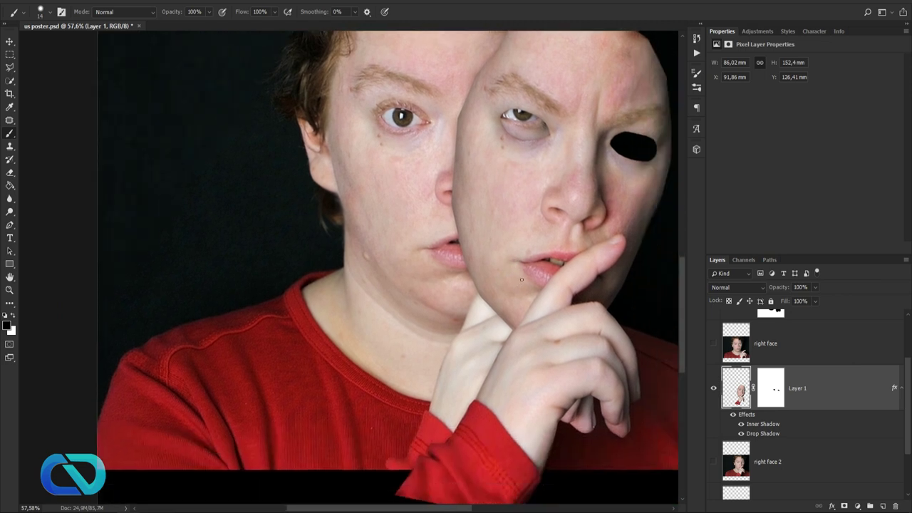
scroll(522, 278, up, 2)
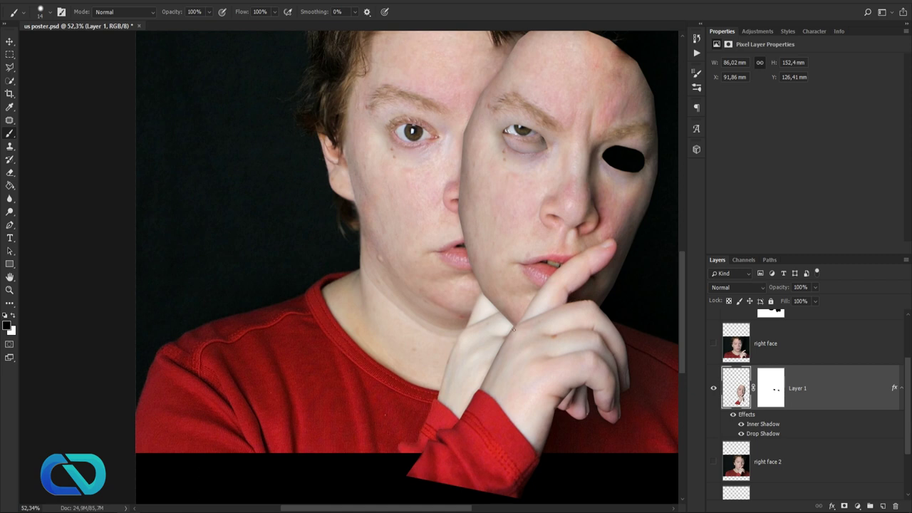
drag(783, 289, 760, 293)
drag(628, 274, 578, 275)
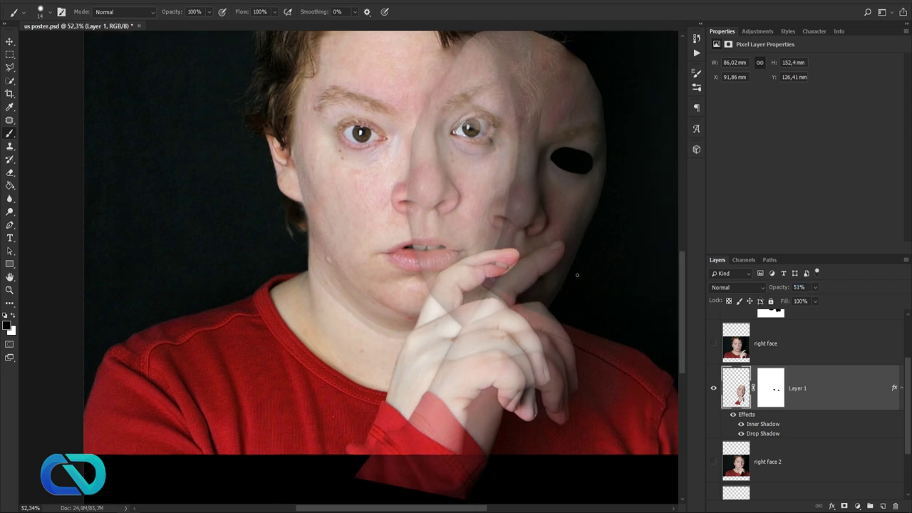
Hide Layer 1 and make the right face layer visible and active
key(ctrl+comma)
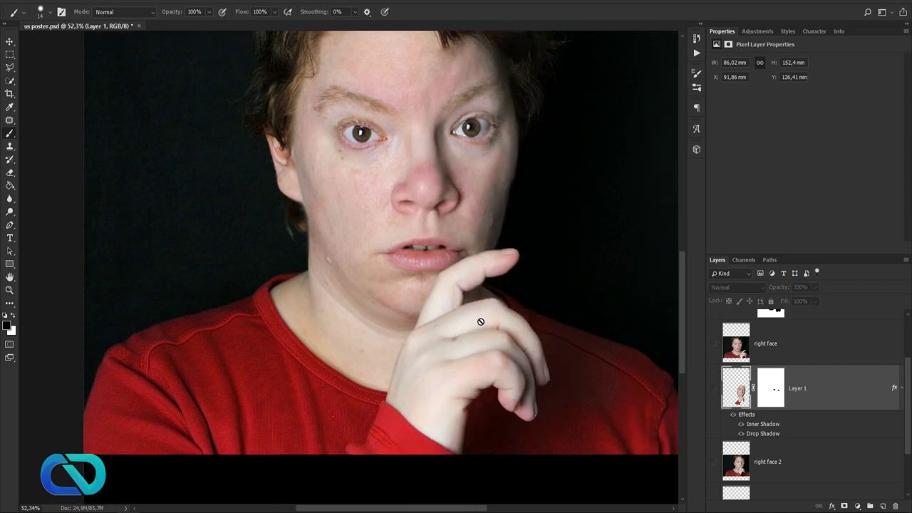
click(723, 345)
click(714, 344)
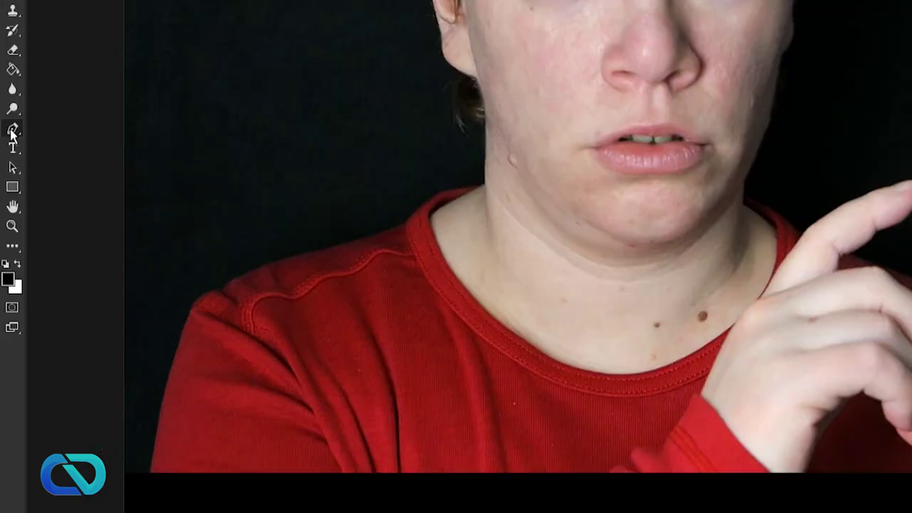
Draw a closed Pen tool path on the right face layer around the chin, neck and shirt area beside the raised hand
right_click(10, 224)
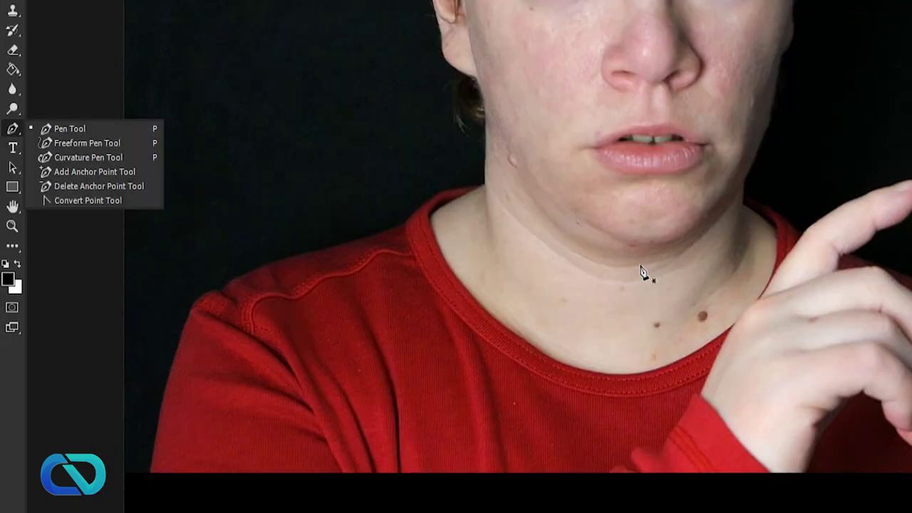
click(607, 233)
click(660, 168)
click(711, 112)
click(754, 114)
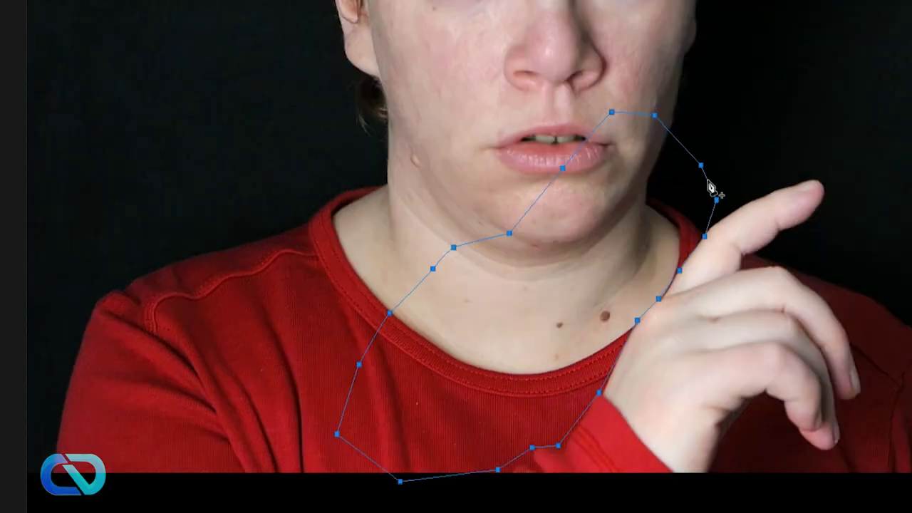
Make a selection from the path and copy the selected part of the right face layer to a new layer
right_click(810, 188)
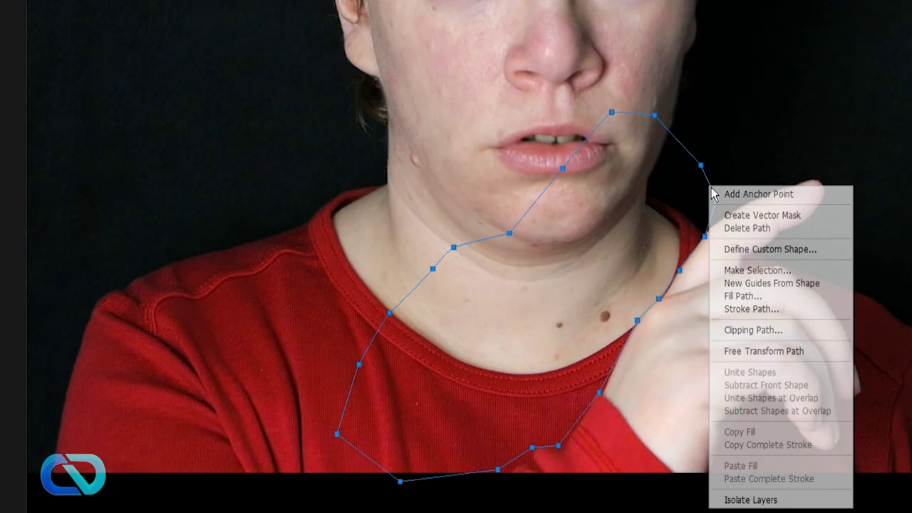
click(775, 272)
key(Return)
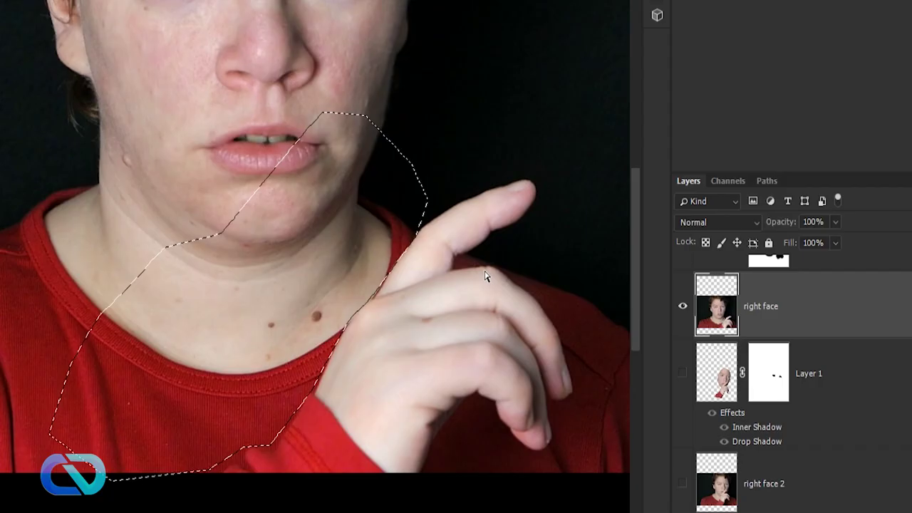
key(ctrl+j)
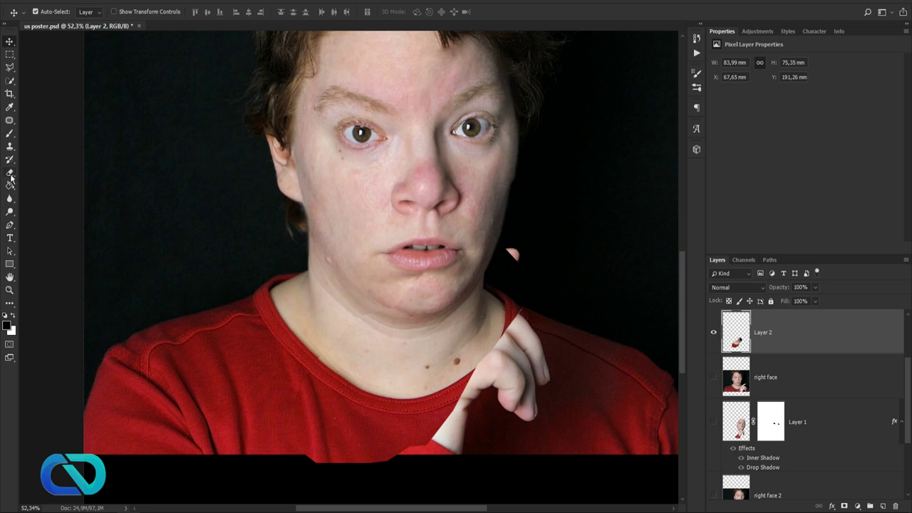
Add a layer mask to Layer 2 and blend the patch's edges with a black 105 px brush at 0% hardness
click(845, 506)
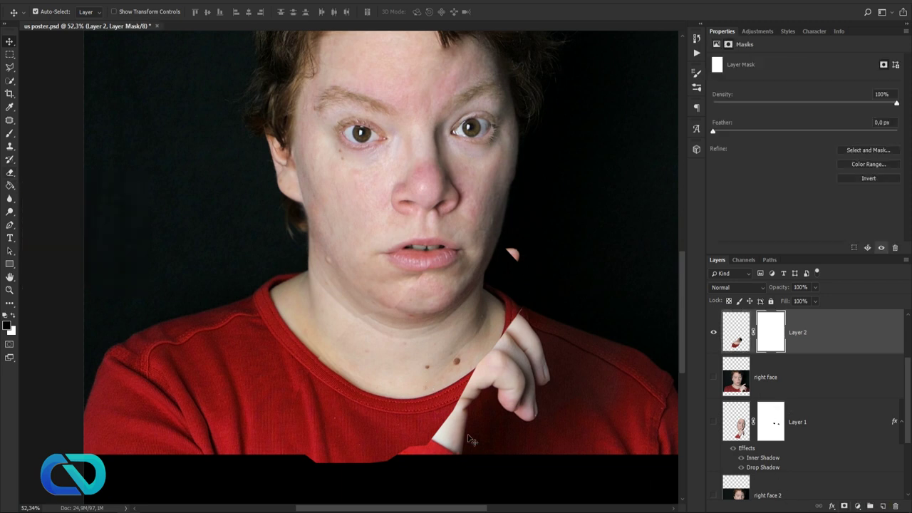
click(11, 135)
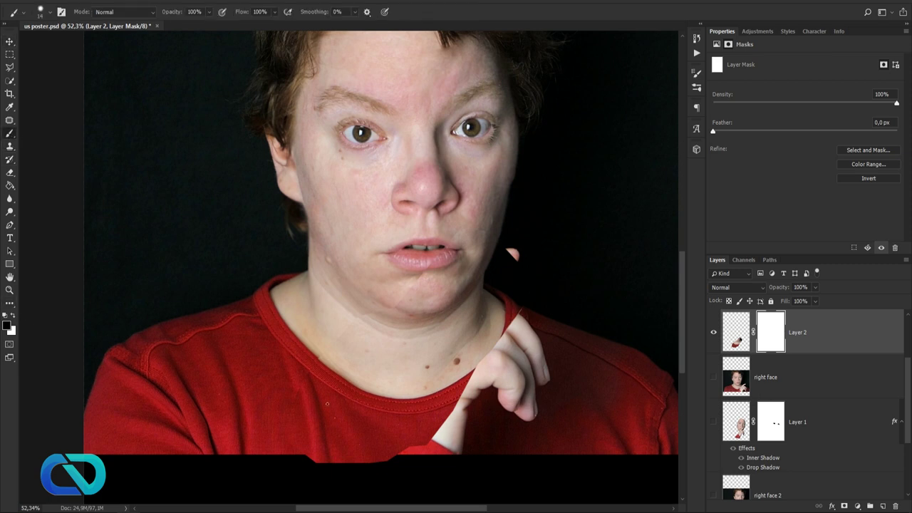
mouse_move(306, 459)
mouse_down()
mouse_move(360, 468)
mouse_move(320, 463)
mouse_move(420, 460)
mouse_up()
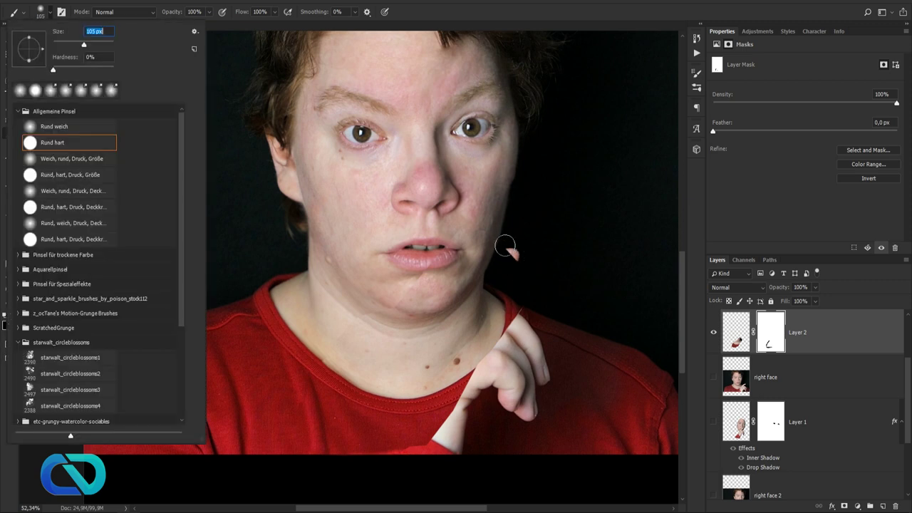
scroll(498, 235, up, 3)
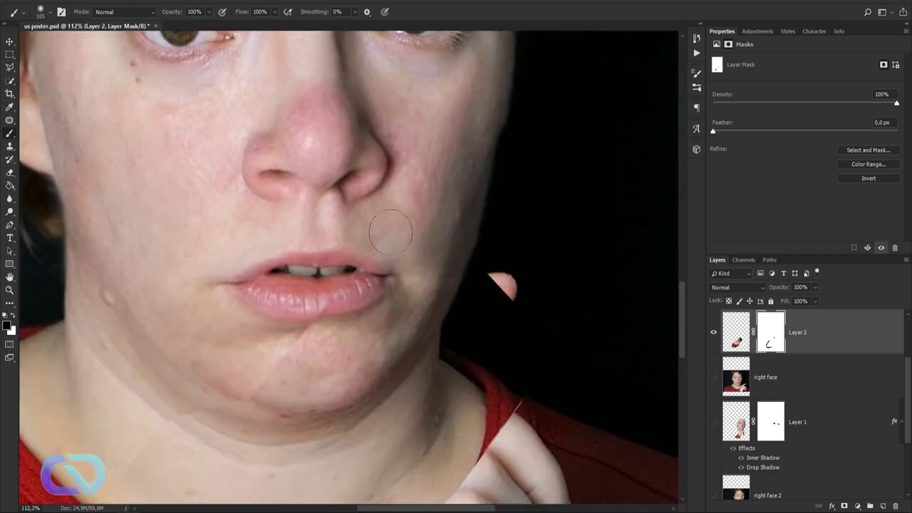
key(m)
key(ctrl+0)
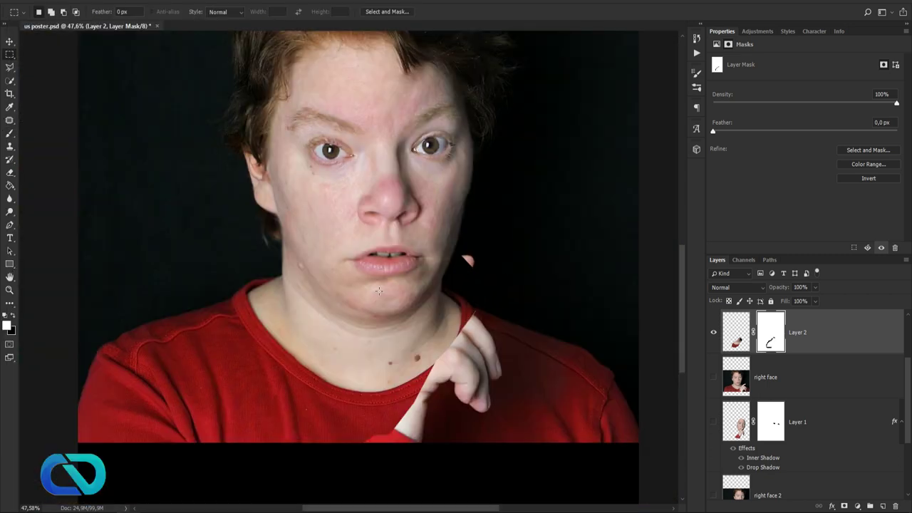
Retouch the leftover fingertip beside the jaw on layer Ebene 1 inside a rectangular selection, and deselect
scroll(495, 261, up, 5)
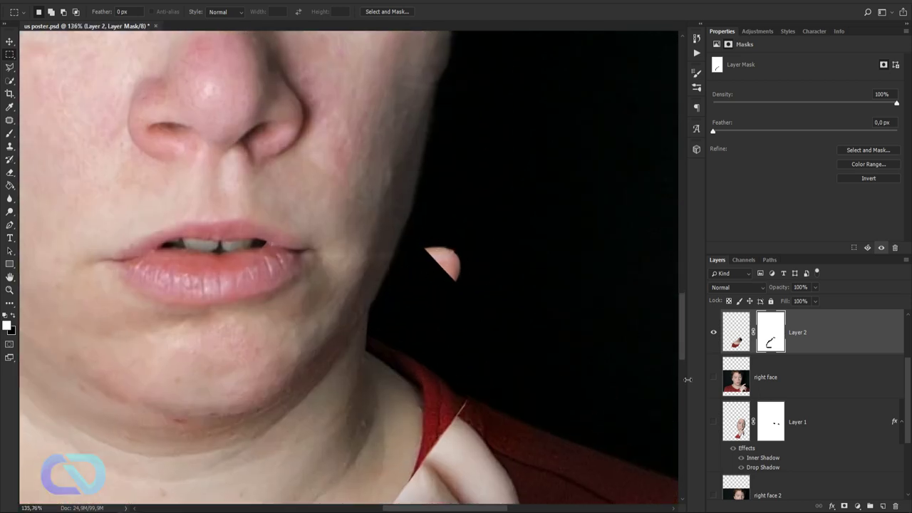
scroll(741, 413, down, 3)
click(732, 443)
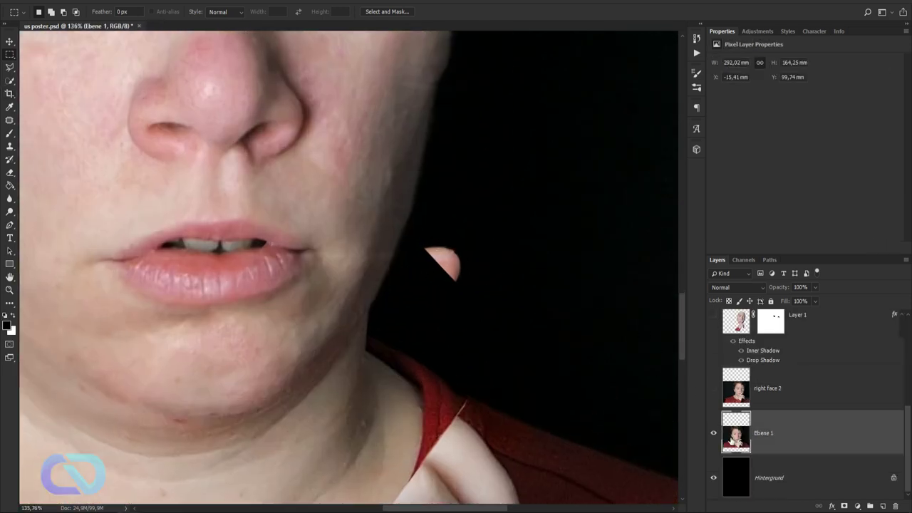
drag(421, 235, 476, 302)
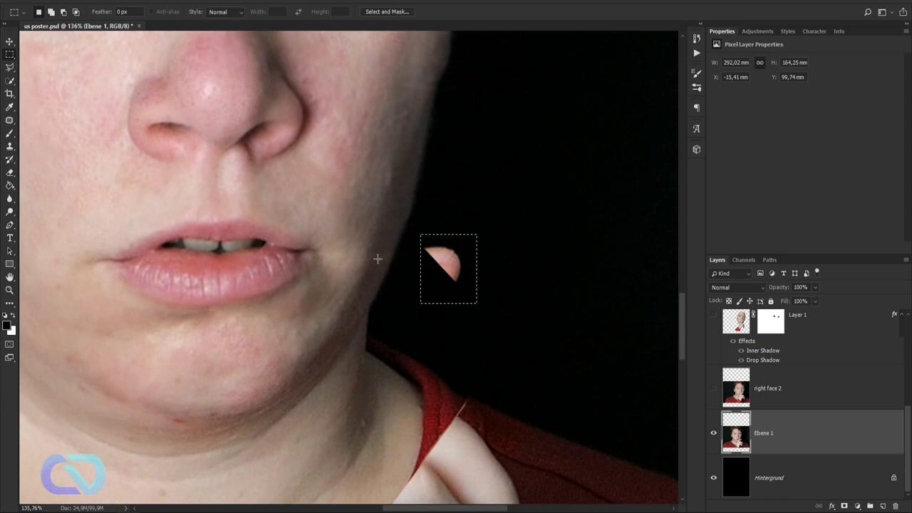
click(9, 133)
mouse_move(437, 260)
mouse_down()
mouse_move(450, 262)
mouse_move(444, 254)
mouse_move(447, 271)
mouse_up()
click(9, 54)
key(ctrl+d)
scroll(300, 274, down, 2)
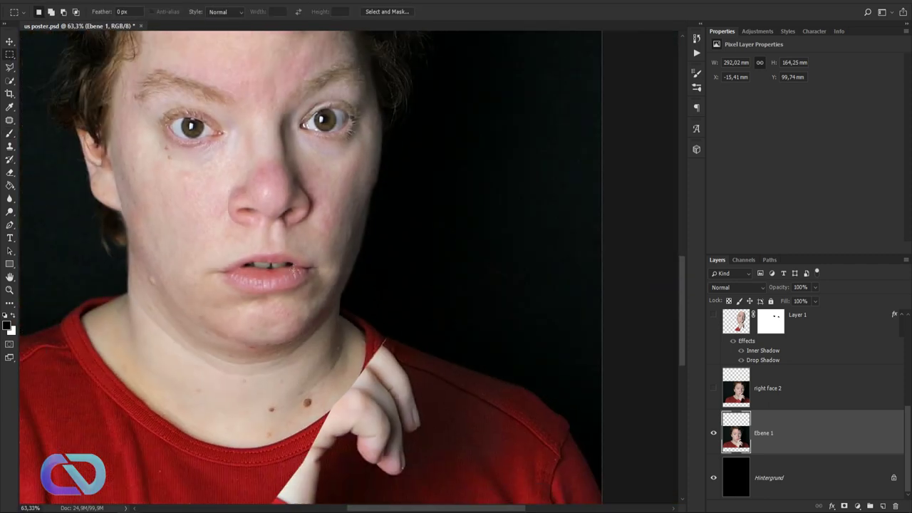
Show Layer 1 again and move it above Layer 2, directly below the Hue/Saturation 1 adjustment layer
scroll(293, 270, down, 1)
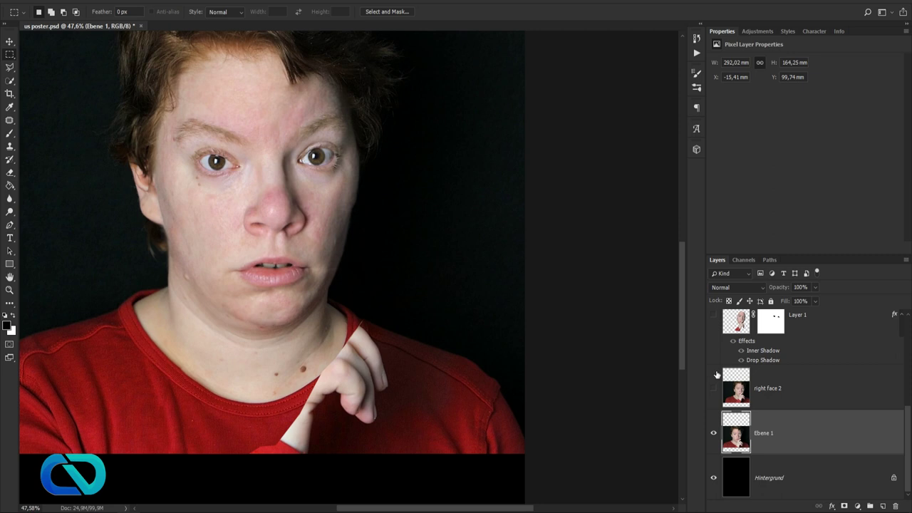
scroll(786, 406, up, 2)
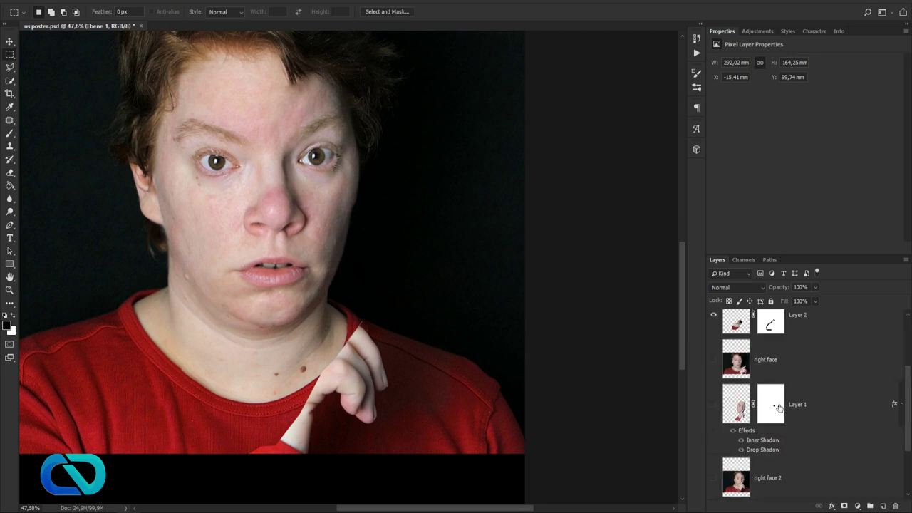
click(714, 405)
scroll(810, 449, up, 1)
drag(810, 448, 811, 378)
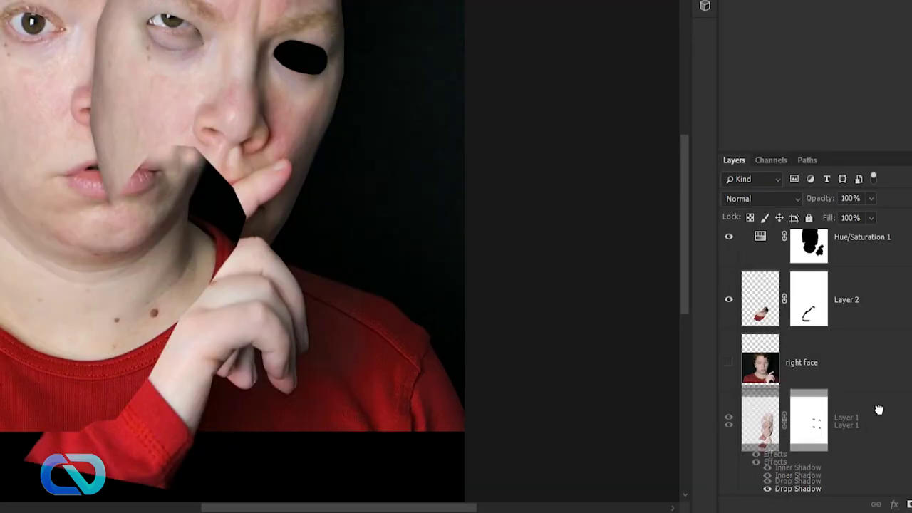
drag(865, 325, 865, 278)
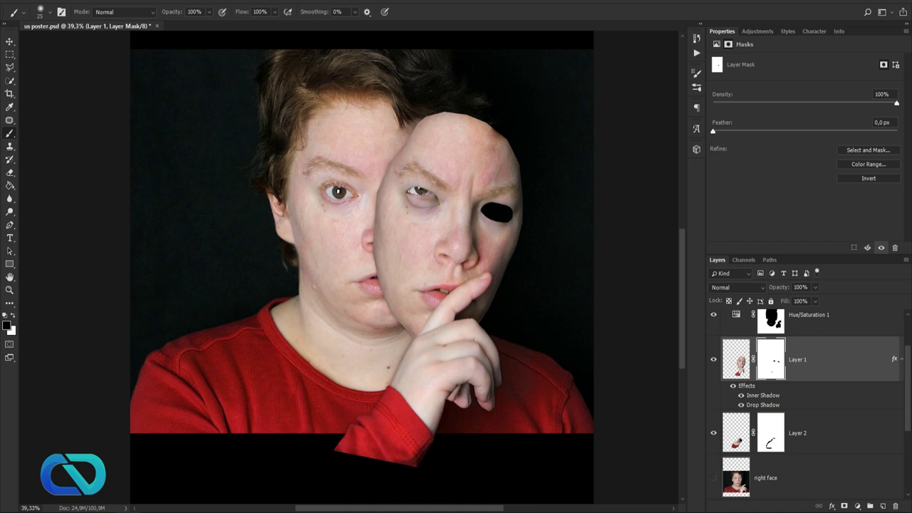
Move Layer 1's face-and-hand image slightly up and to the right, and widen it to 102.46% with Free Transform
click(736, 363)
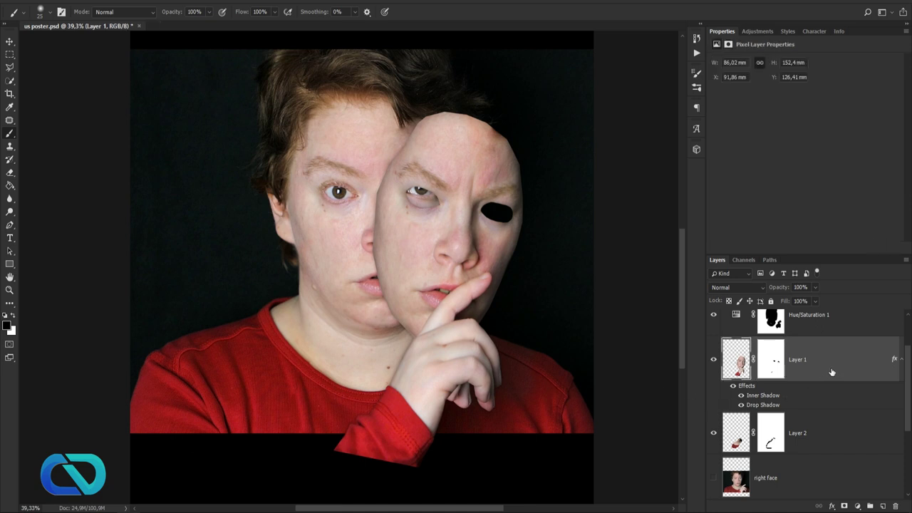
key(v)
key(Up)
key(Up)
key(Up)
key(Up)
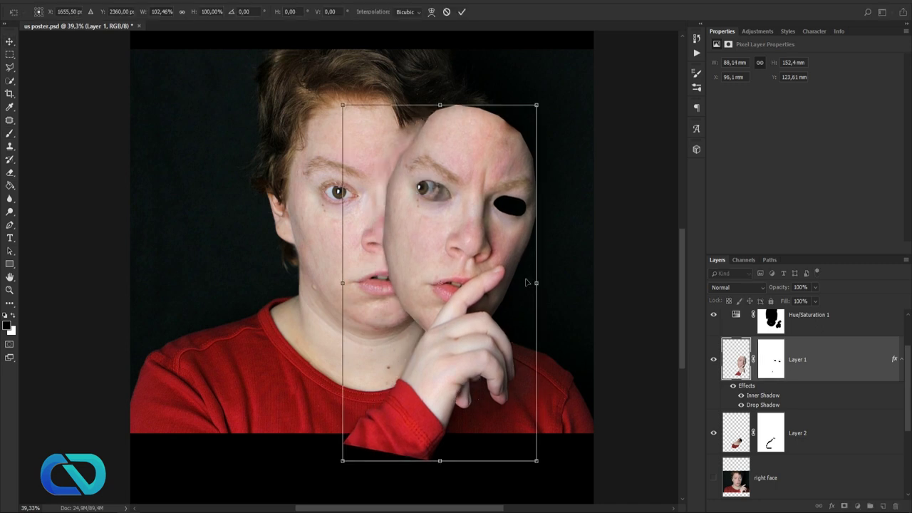
key(Left)
key(Left)
key(Left)
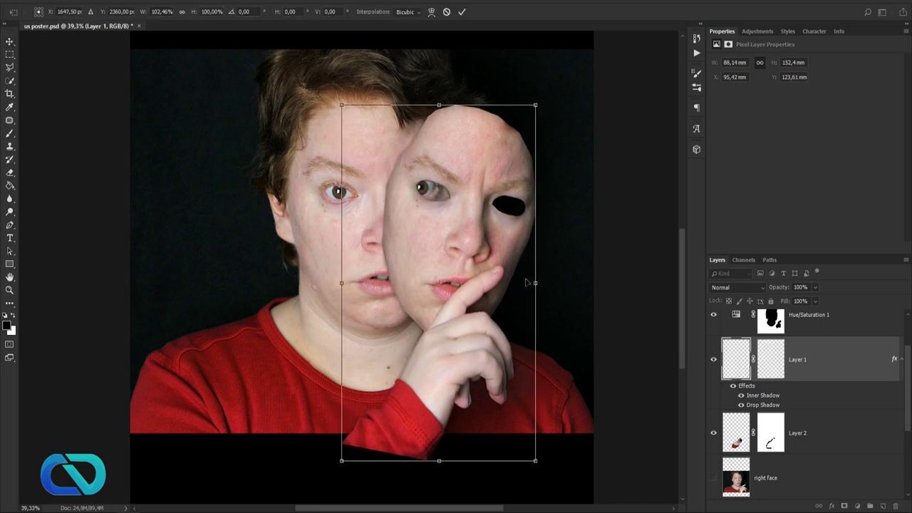
key(Return)
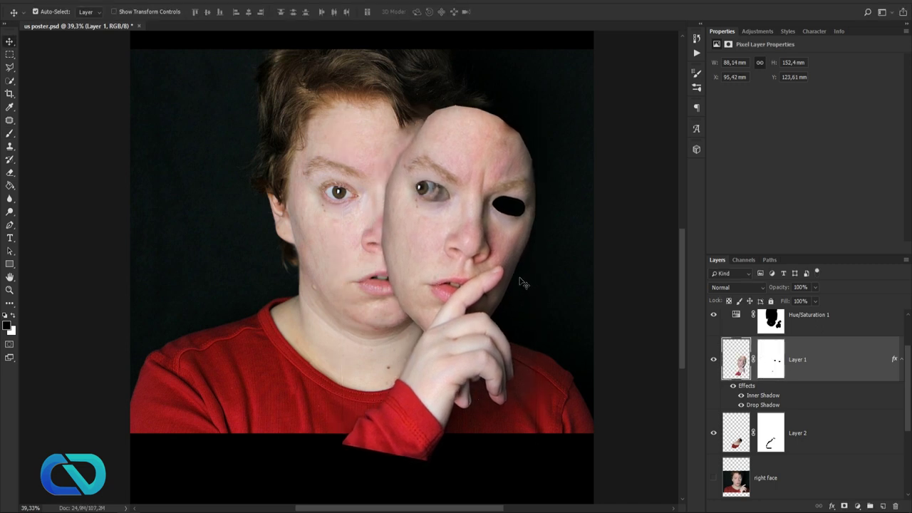
Toggle Layer 1 off and on to check the hand underneath, and rename layer Ebene 1 as left face
scroll(432, 419, up, 2)
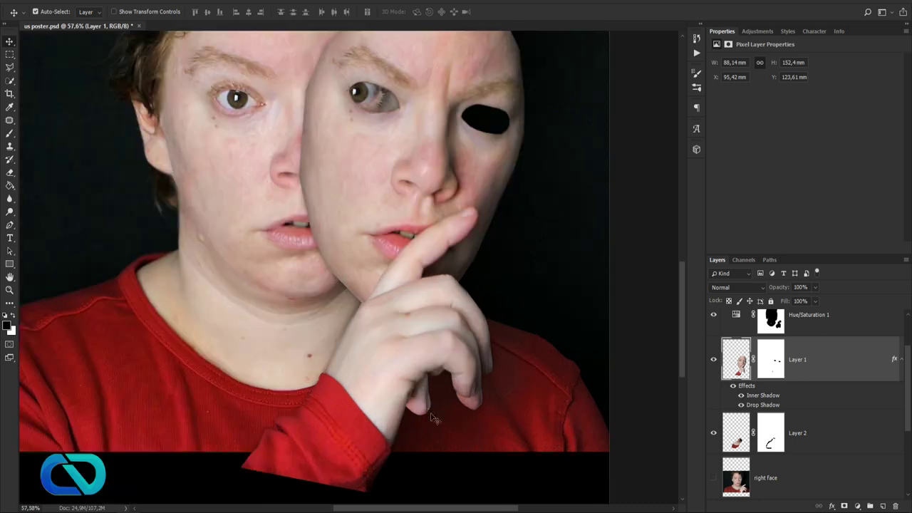
click(713, 359)
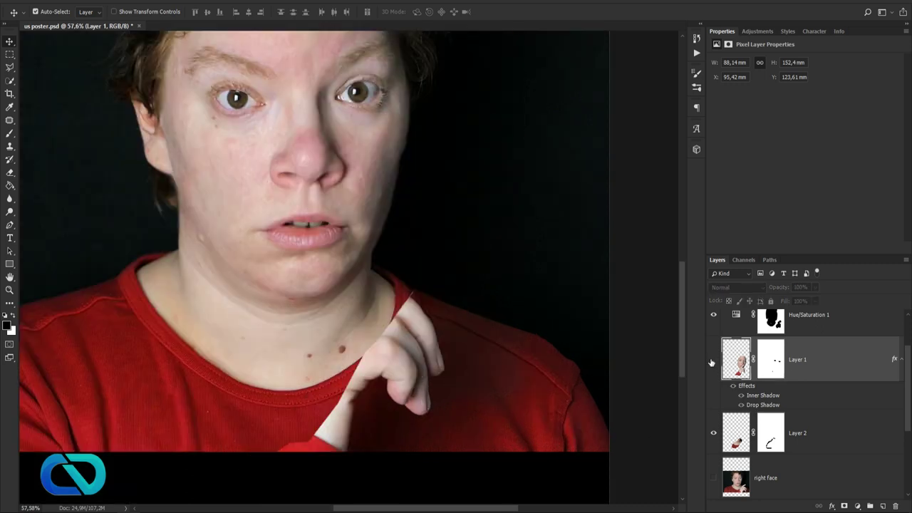
click(712, 361)
scroll(757, 485, down, 2)
click(757, 477)
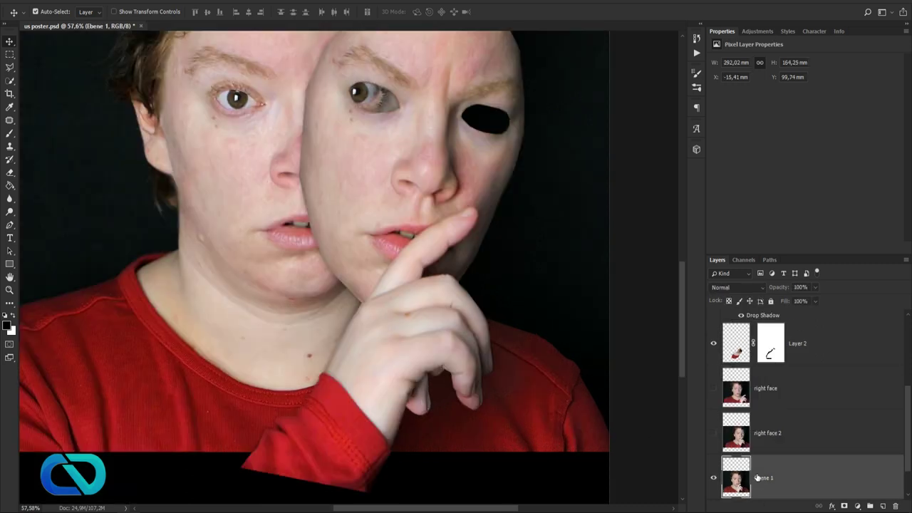
text(left face)
key(Return)
Try to patch away the extra fingertip showing below the hand on the left face layer with the Patch tool
click(13, 120)
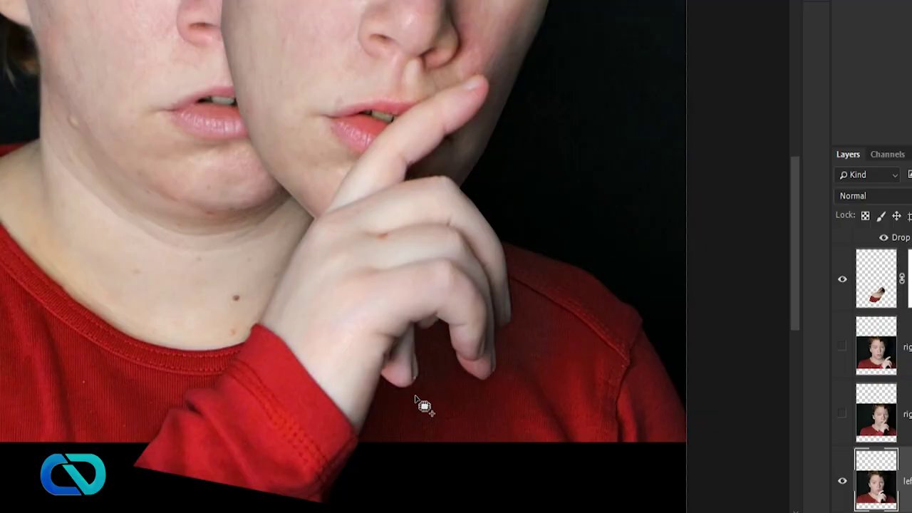
mouse_move(587, 468)
mouse_down()
mouse_move(579, 462)
mouse_move(620, 393)
mouse_move(564, 494)
mouse_up()
drag(400, 418, 449, 426)
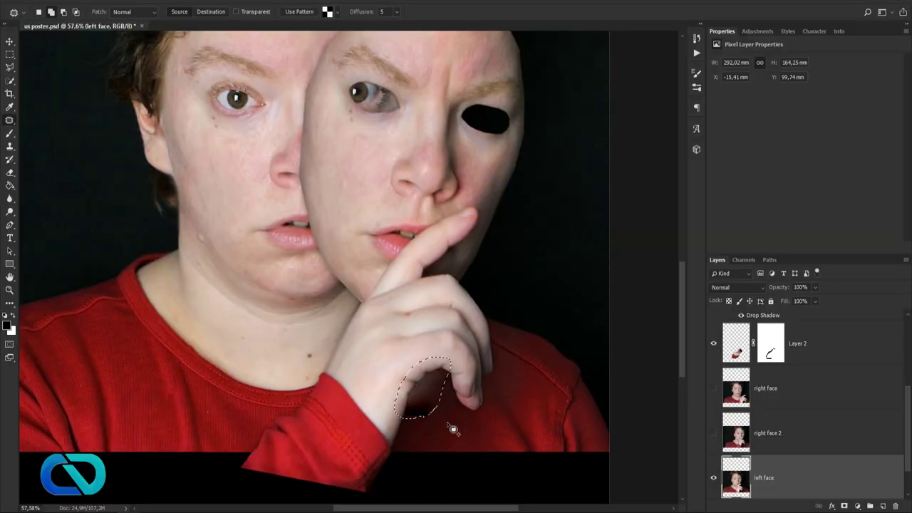
Shift the leftover fingertips off the shirt onto the black background with Content-Aware Move at Structure 4, and delete the moved piece
key(shift+j)
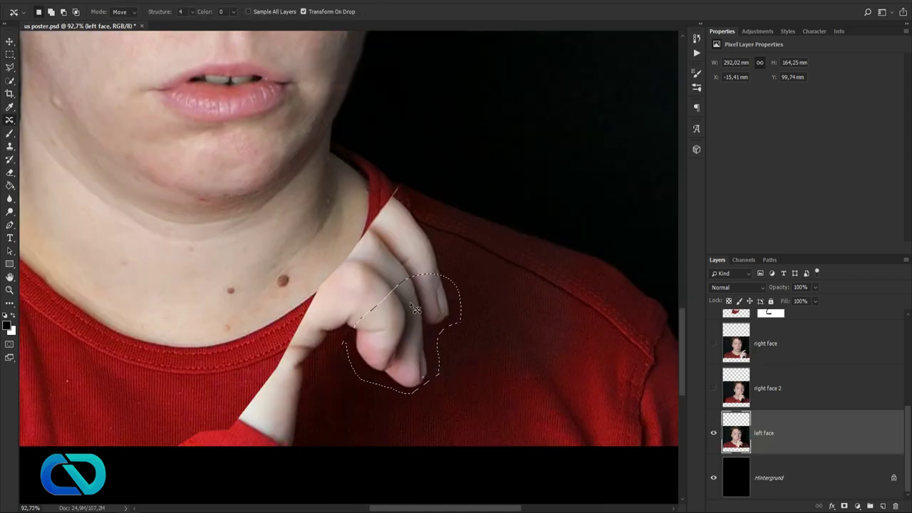
drag(411, 306, 551, 189)
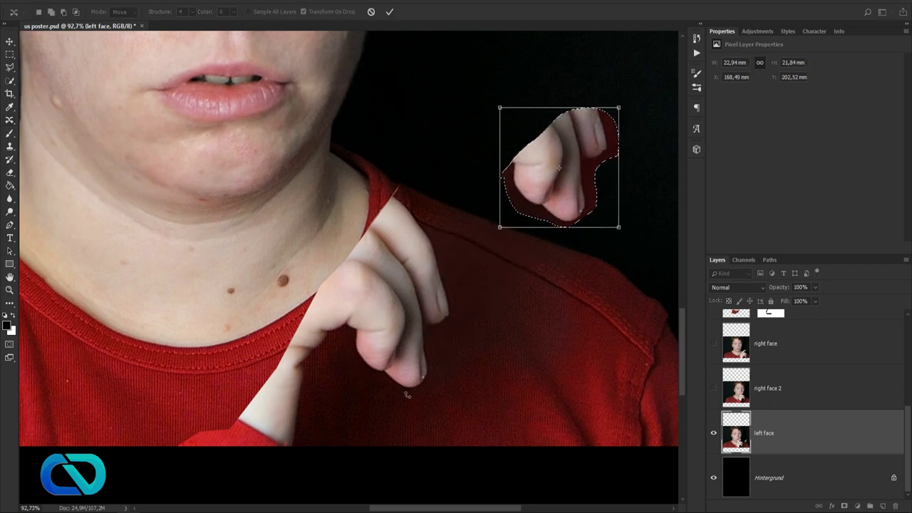
key(Return)
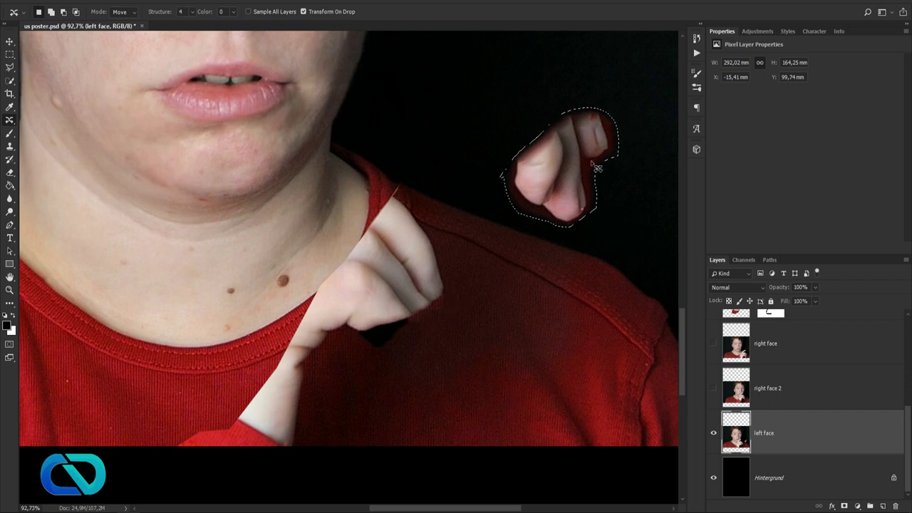
key(Delete)
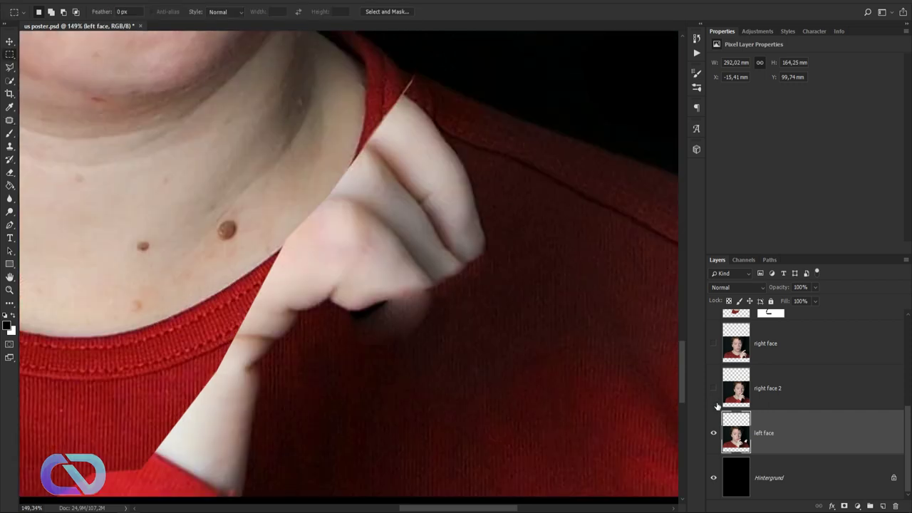
Show Layer 1 again and inspect the retouched shirt area beneath the hand
scroll(759, 427, up, 1)
scroll(759, 427, up, 1)
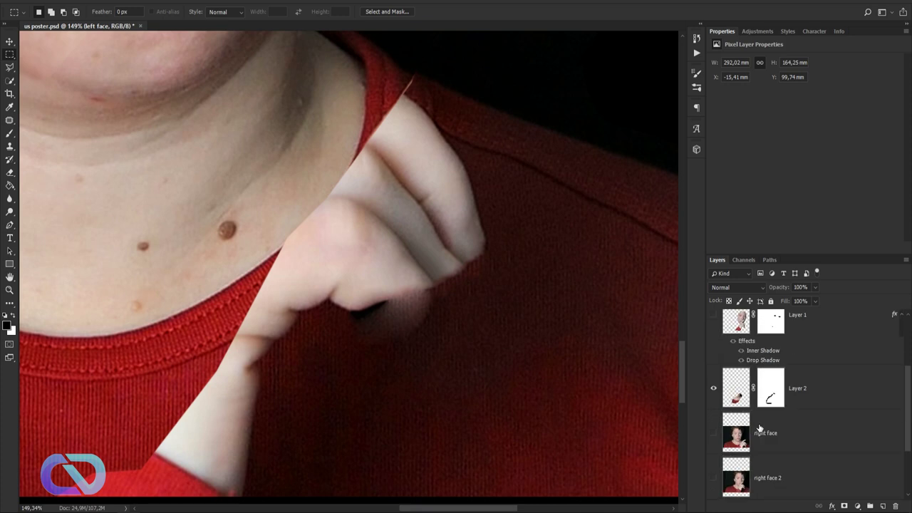
click(713, 315)
scroll(471, 261, down, 5)
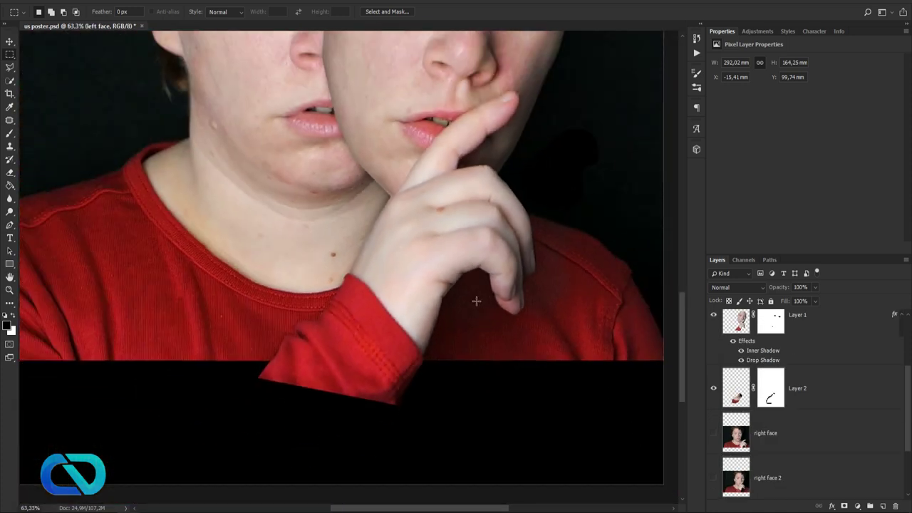
drag(363, 199, 413, 292)
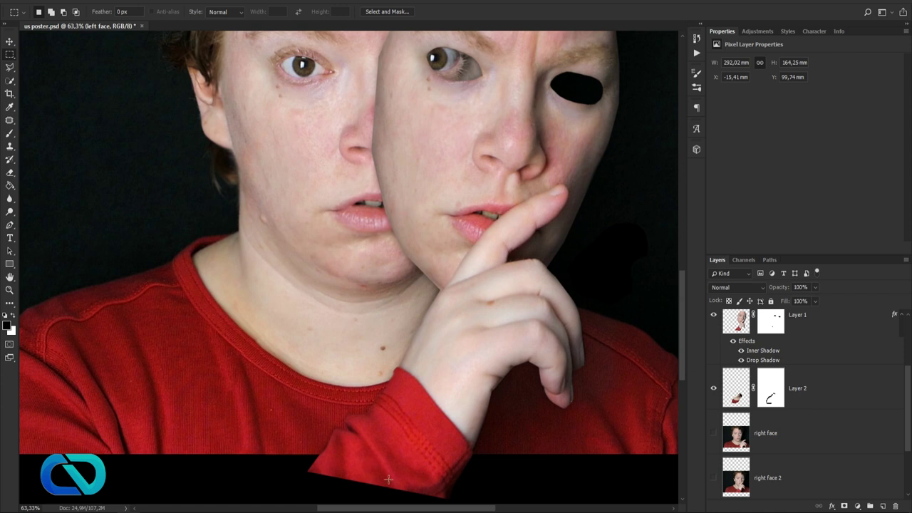
scroll(388, 480, down, 2)
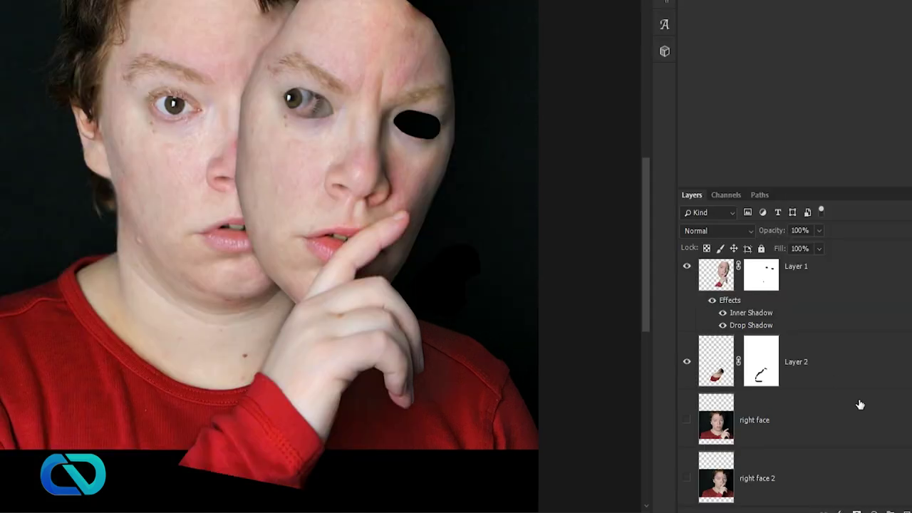
Smooth the angular forehead and cheek edge of the face cutout on Layer 1's mask with a black 26 px brush at 52% hardness
scroll(845, 419, up, 1)
click(735, 362)
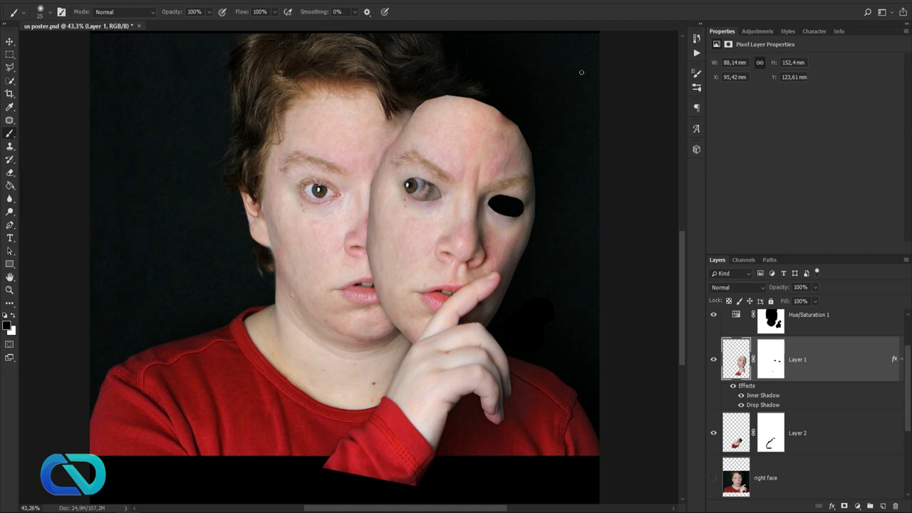
scroll(529, 62, up, 5)
click(47, 13)
click(75, 70)
drag(83, 70, 84, 71)
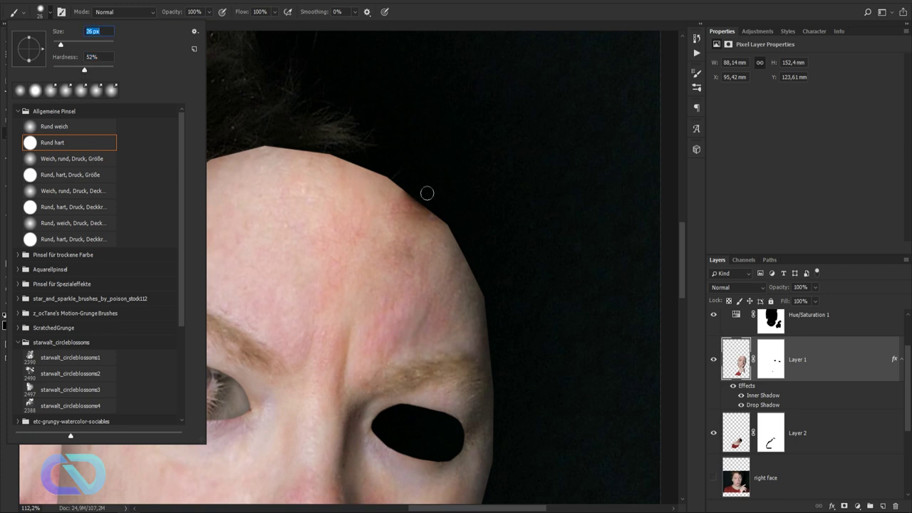
key(Return)
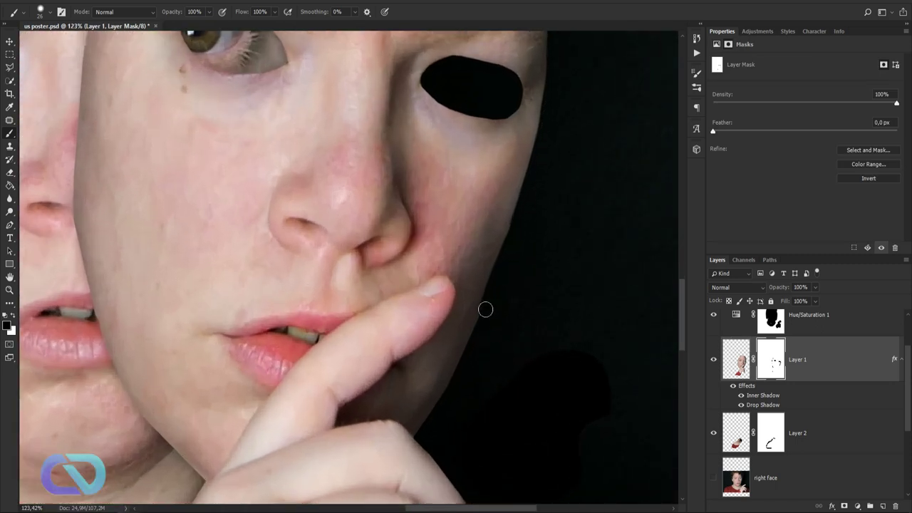
key(ctrl+0)
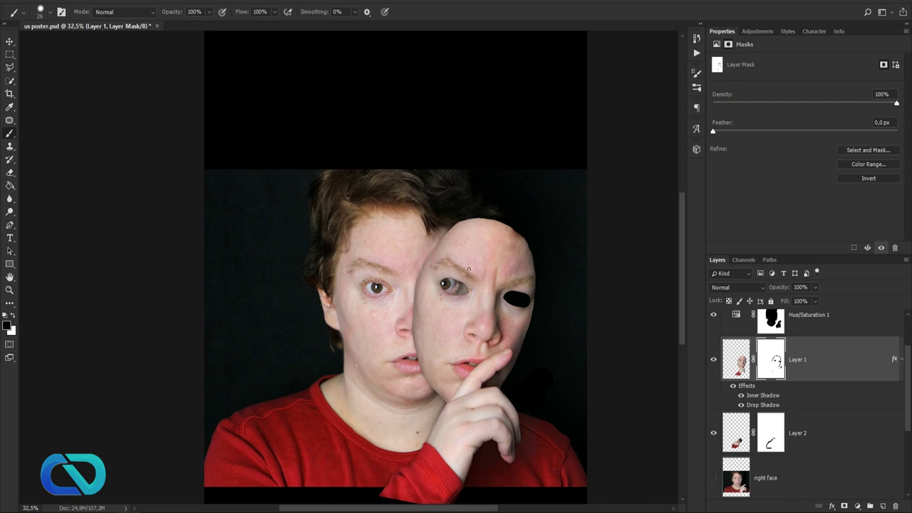
Smooth the cutout's opposite edge, beside the rear portrait's nose and lips, on Layer 1's mask with the same brush
scroll(443, 407, up, 5)
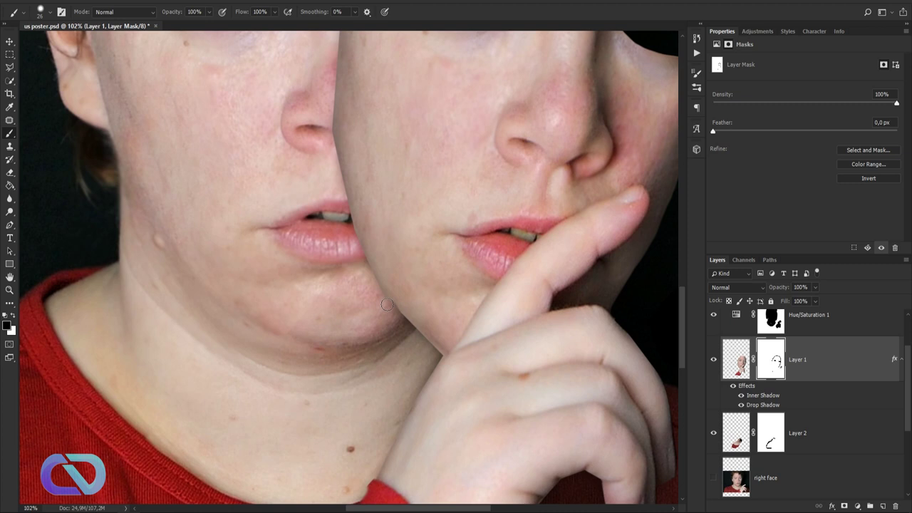
scroll(317, 110, up, 4)
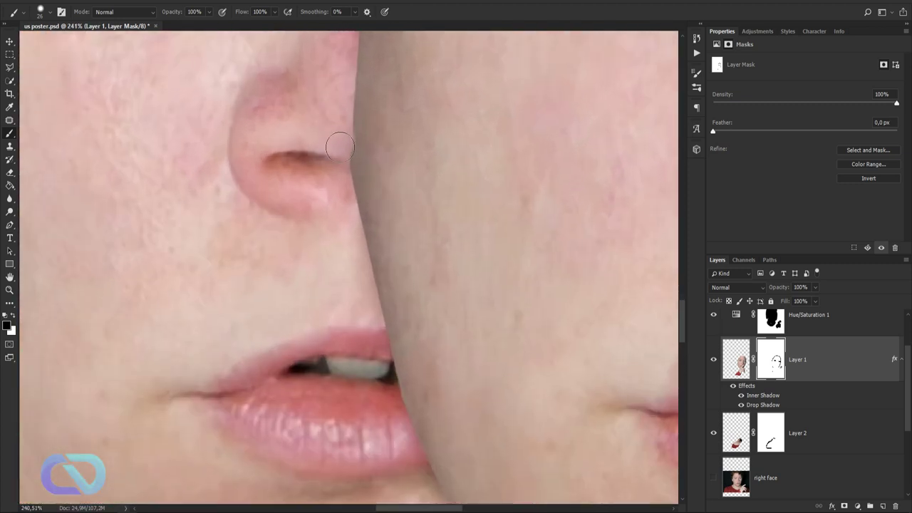
scroll(390, 249, down, 6)
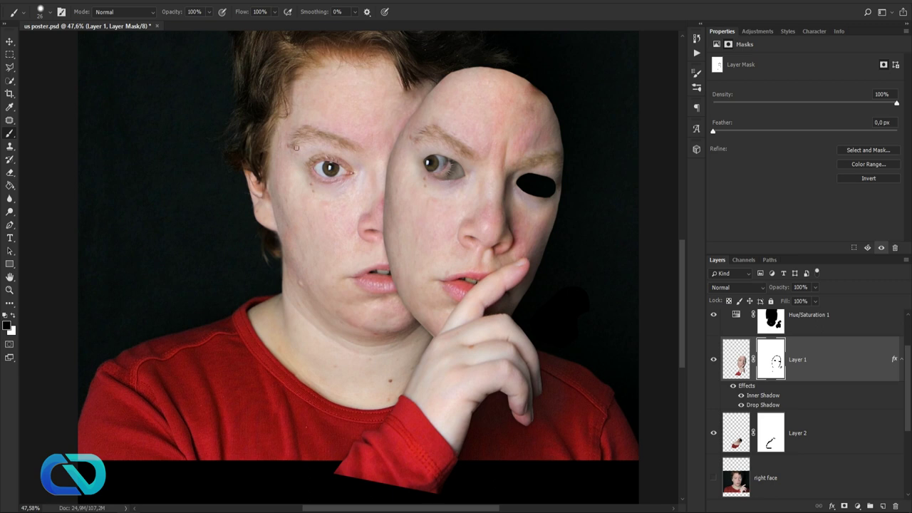
Go over the rear portrait's visible eyebrow on the left face layer with the Dodge tool, using Midtones at 43% exposure
scroll(327, 116, up, 3)
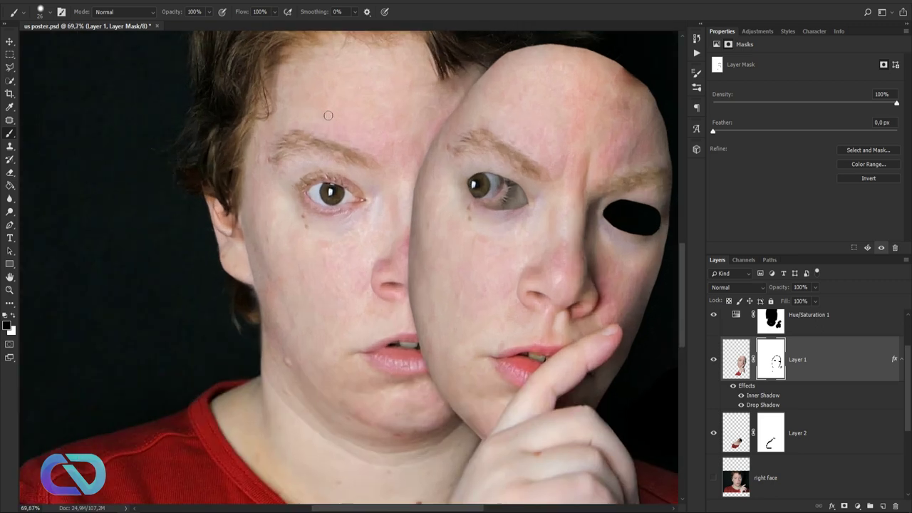
scroll(350, 120, up, 1)
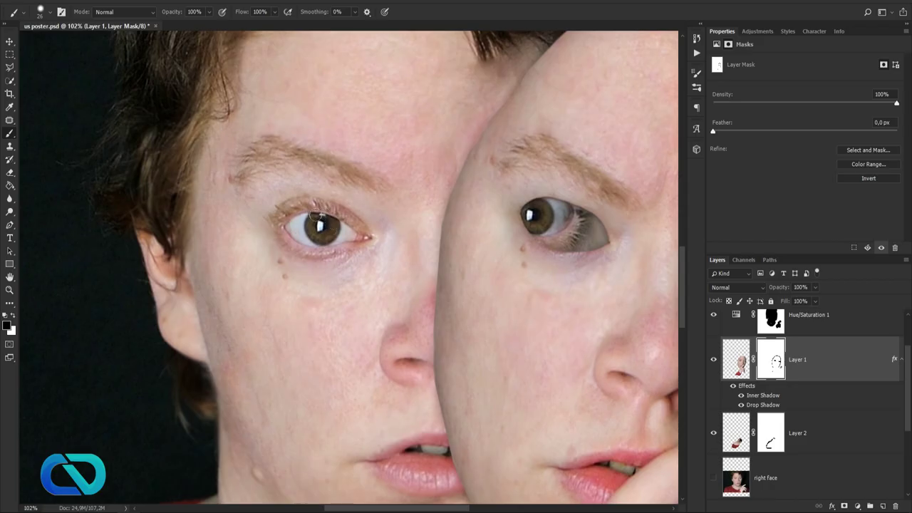
scroll(316, 215, up, 2)
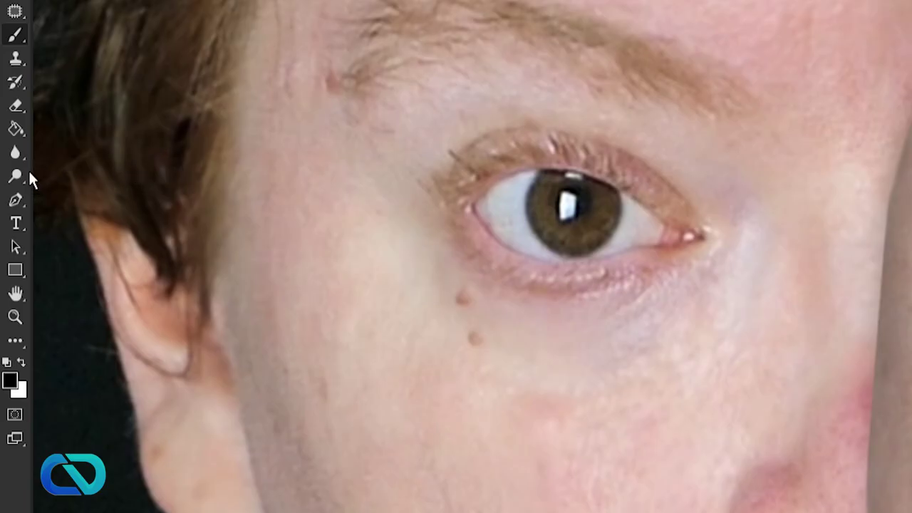
right_click(20, 175)
click(73, 179)
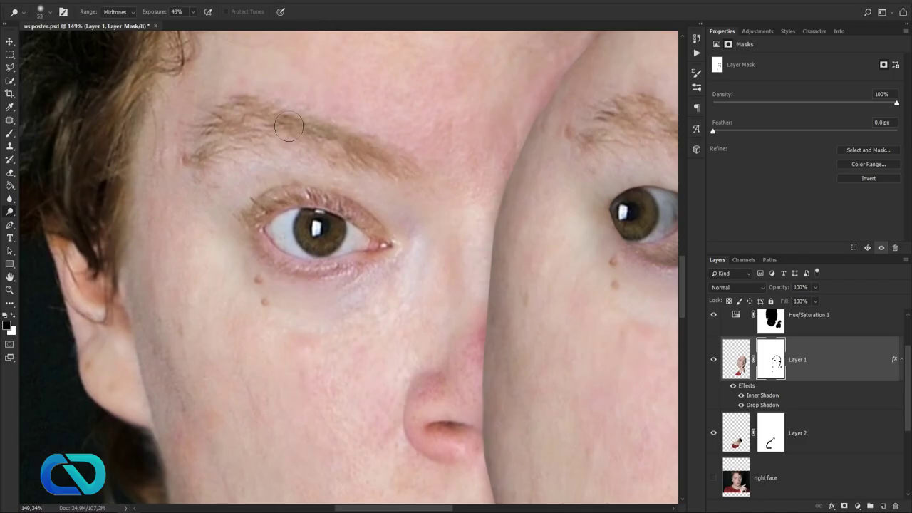
scroll(782, 379, down, 3)
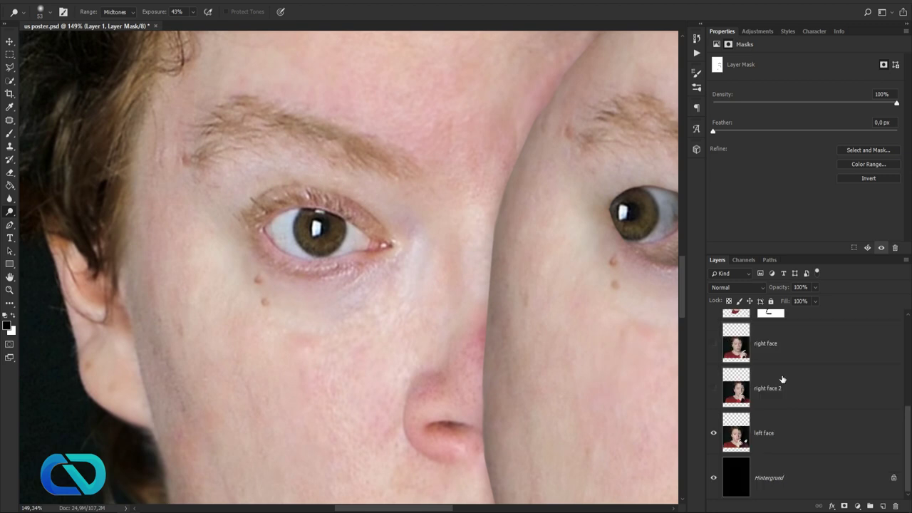
click(736, 436)
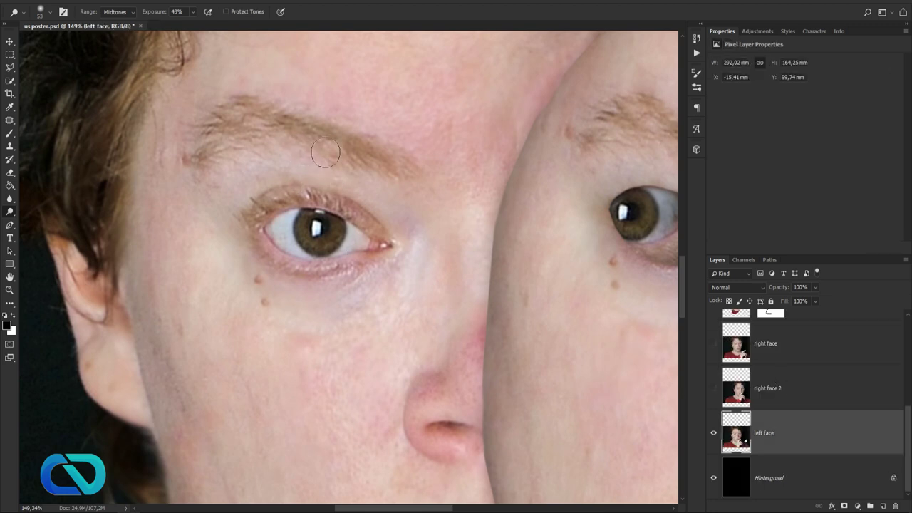
mouse_move(378, 156)
mouse_down()
mouse_move(266, 119)
mouse_move(213, 148)
mouse_move(262, 170)
mouse_up()
Lighten the rear portrait's eyebrow further with the Dodge tool at 16% exposure, using Shadows and finishing with Midtones
click(115, 12)
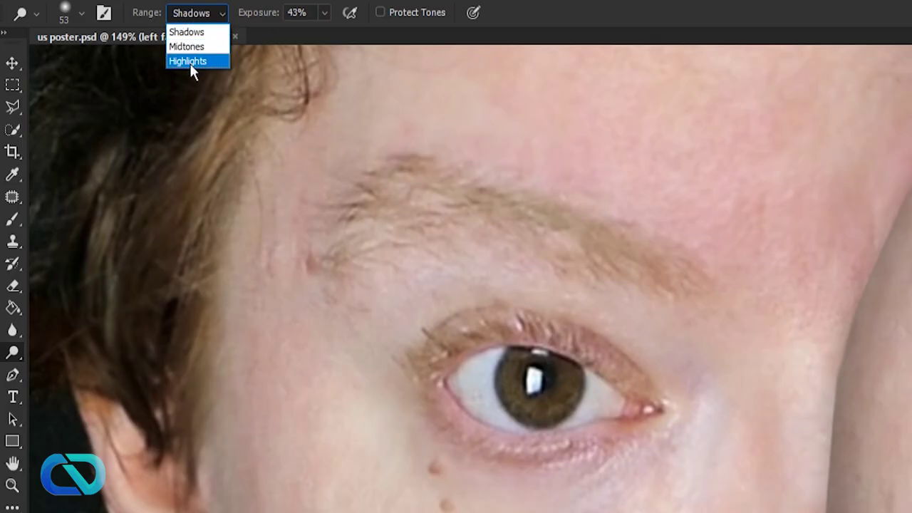
click(387, 181)
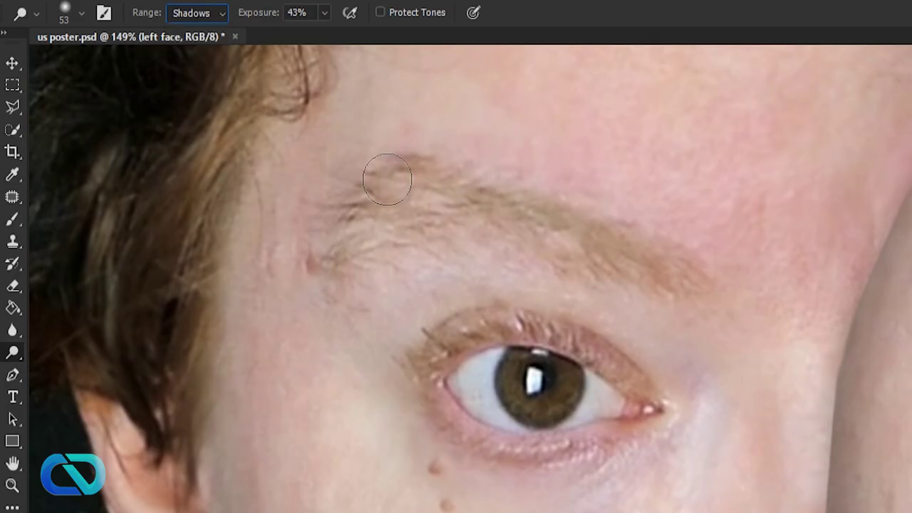
click(218, 19)
click(203, 12)
mouse_move(411, 166)
mouse_down()
mouse_move(354, 207)
mouse_move(528, 238)
mouse_up()
drag(275, 12, 234, 16)
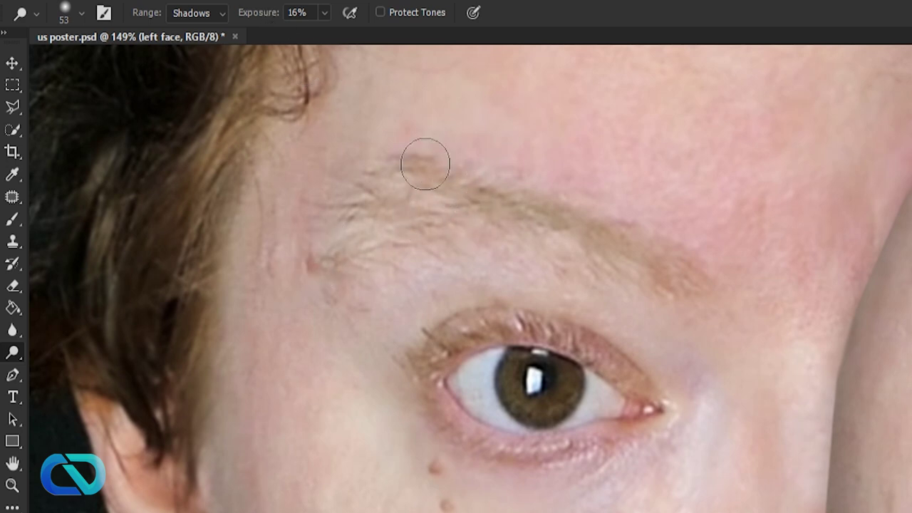
scroll(812, 360, down, 4)
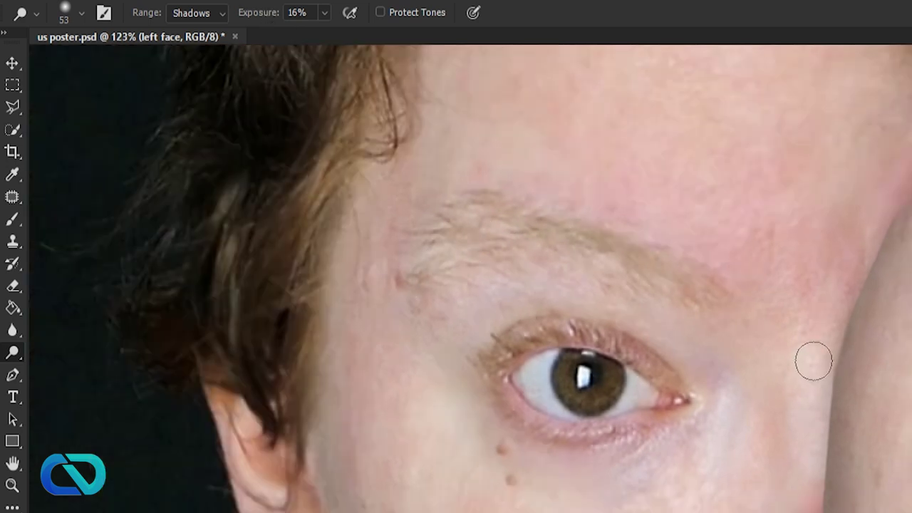
scroll(805, 357, up, 4)
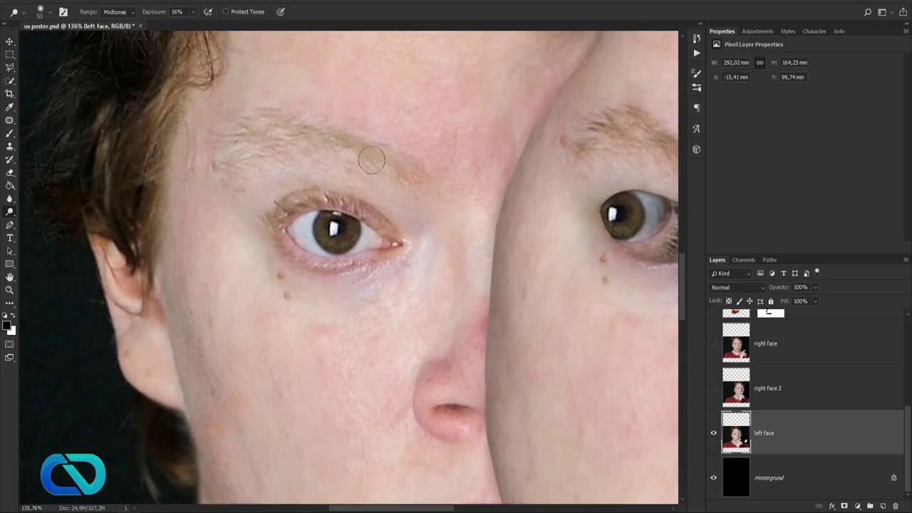
key(alt+shift+m)
Set up the Burn tool for the mask's eyebrow with a 69 px brush and the Midtones range
scroll(808, 399, down, 2)
scroll(479, 239, down, 3)
drag(531, 225, 354, 226)
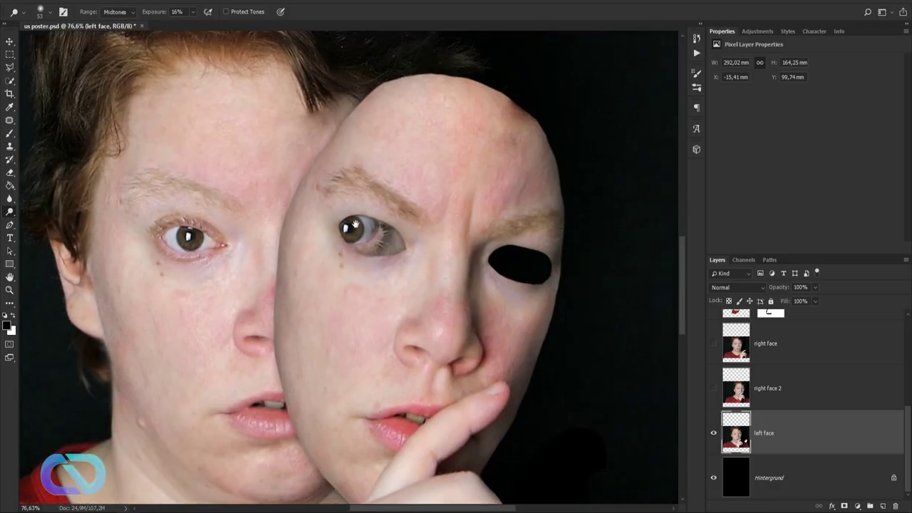
scroll(415, 221, up, 3)
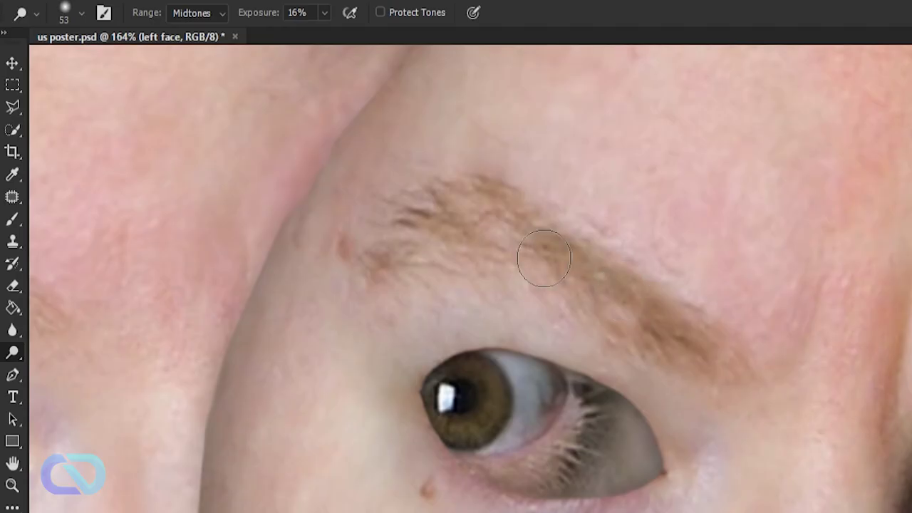
right_click(15, 356)
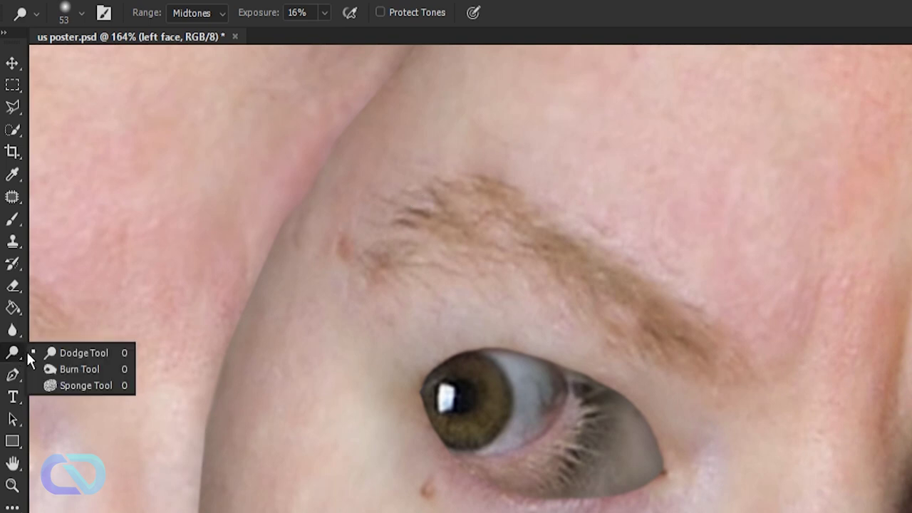
click(63, 367)
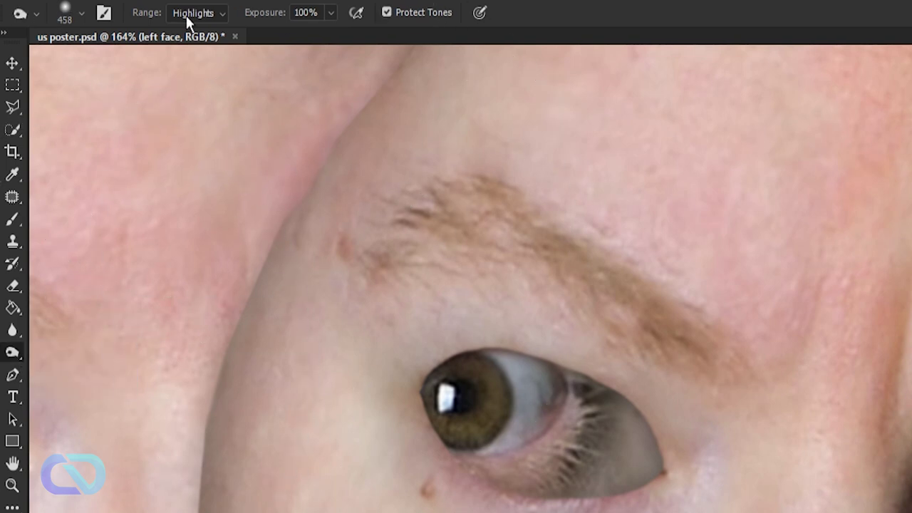
click(81, 13)
drag(125, 72, 108, 72)
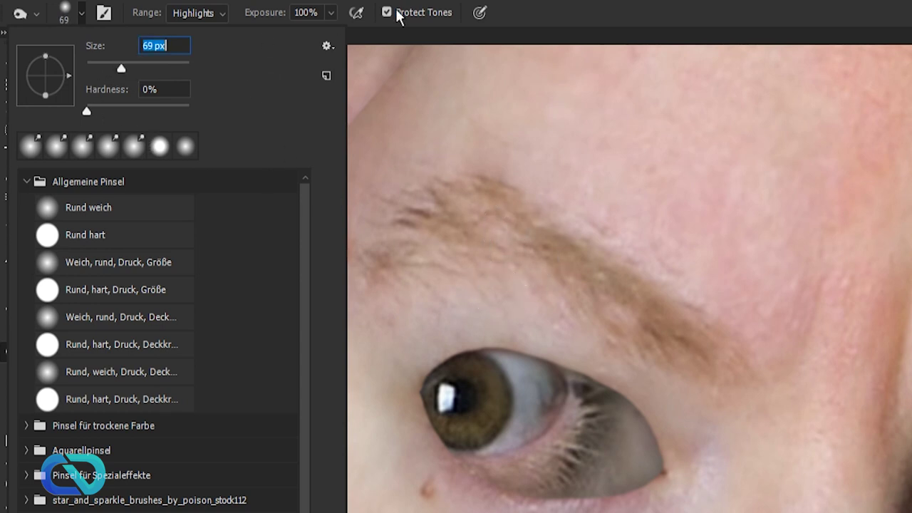
key(Return)
click(192, 13)
click(192, 45)
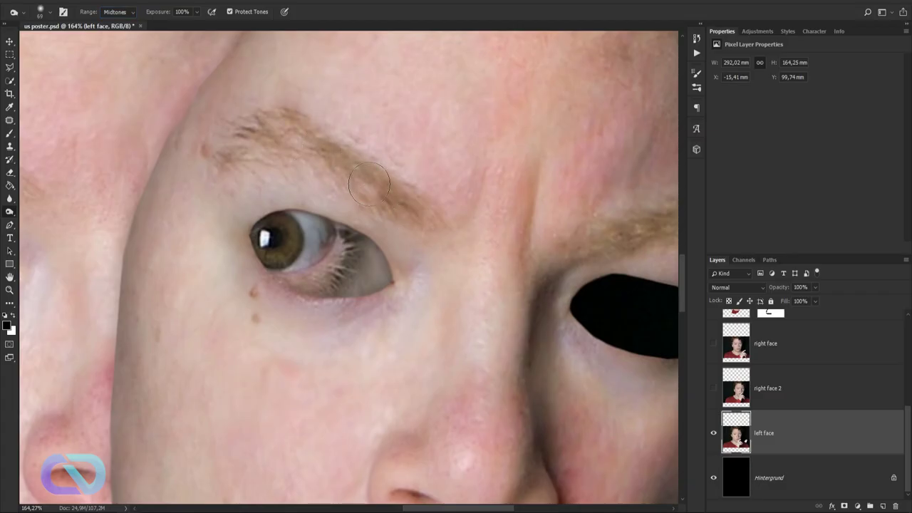
Darken both eyebrows of the face mask on Layer 1 with the Burn tool, using Midtones at 59% exposure
scroll(790, 431, up, 3)
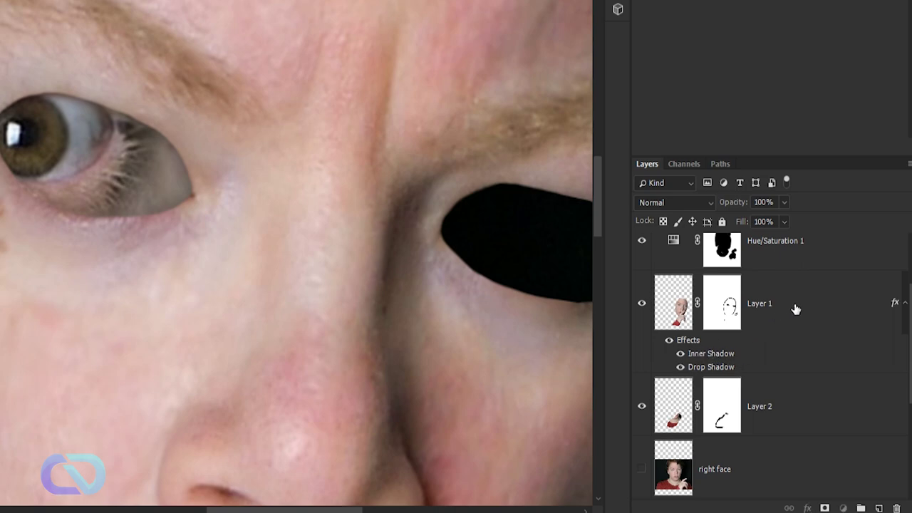
click(796, 309)
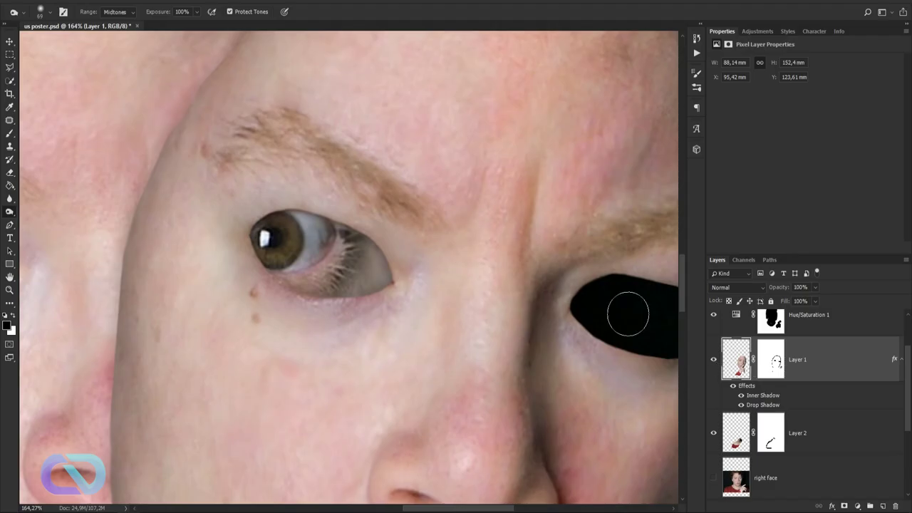
click(715, 360)
click(715, 360)
mouse_move(258, 133)
mouse_down()
mouse_move(315, 157)
mouse_move(432, 234)
mouse_up()
scroll(404, 216, down, 2)
scroll(405, 215, down, 3)
key(ctrl+z)
key(5)
key(9)
drag(508, 231, 551, 218)
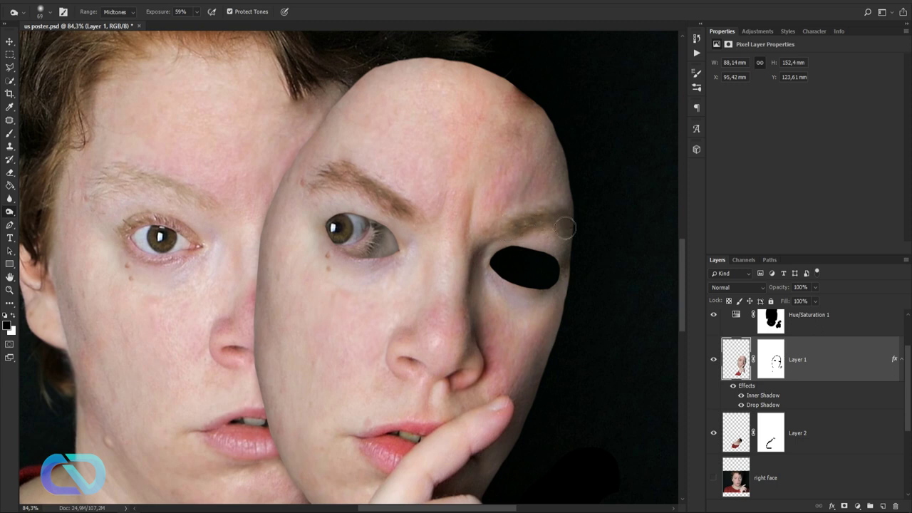
scroll(375, 250, down, 1)
Burn the top edge of the mask's forehead on Layer 1 with a 133 px brush at 59% exposure
scroll(375, 249, up, 3)
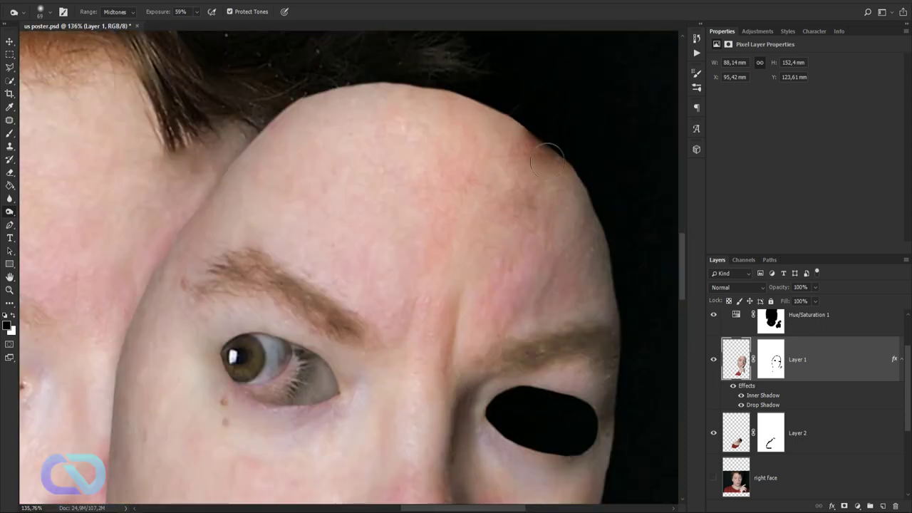
scroll(517, 272, down, 2)
scroll(333, 242, down, 1)
key(])
key(])
key(])
key(])
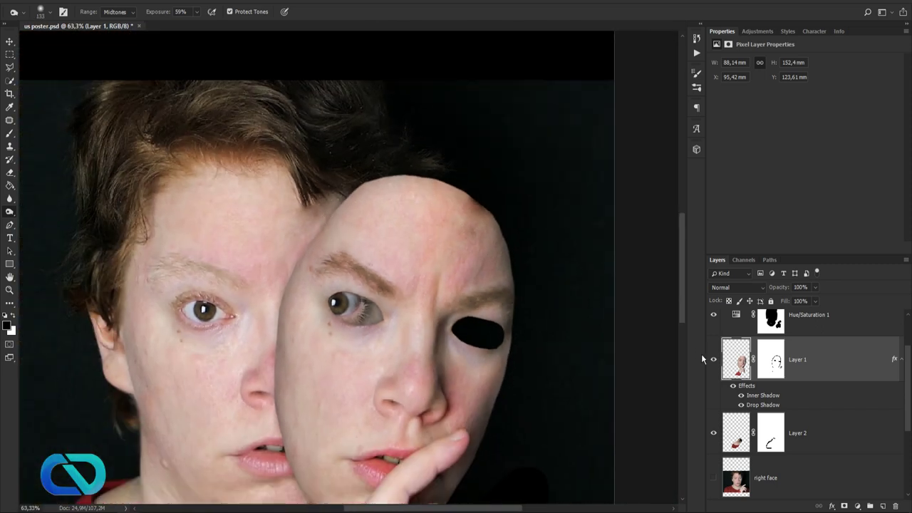
mouse_move(334, 216)
mouse_down()
mouse_move(352, 194)
mouse_move(381, 180)
mouse_move(451, 194)
mouse_up()
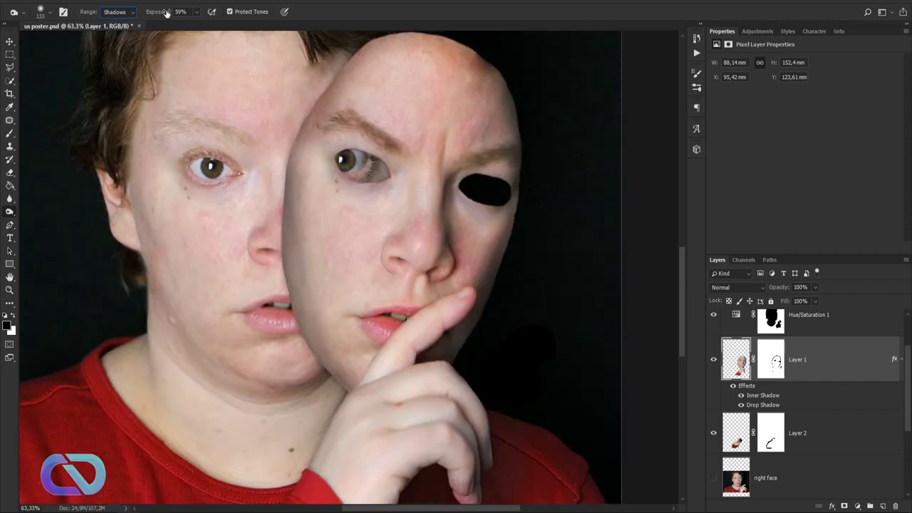
Burn along the mask's outer edges on Layer 1 at 26% exposure, using the Shadows and Highlights ranges
drag(166, 13, 150, 17)
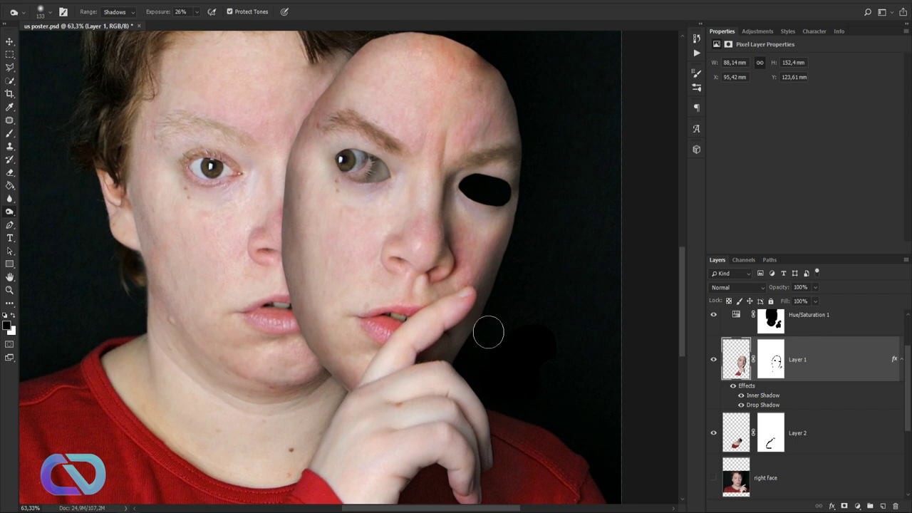
click(114, 12)
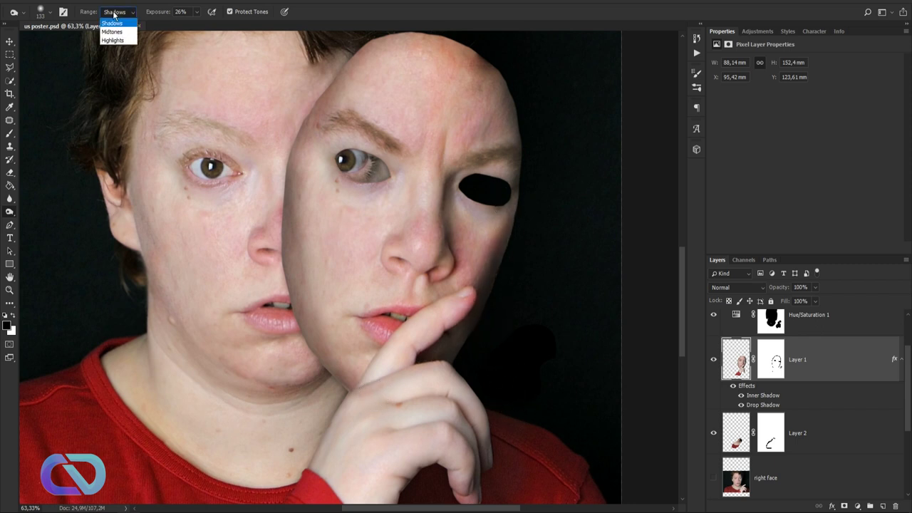
click(115, 28)
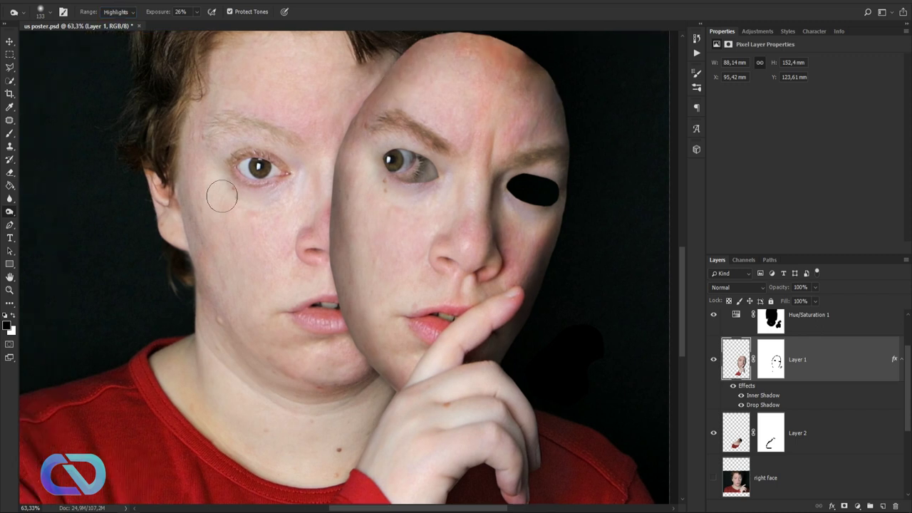
scroll(222, 197, down, 4)
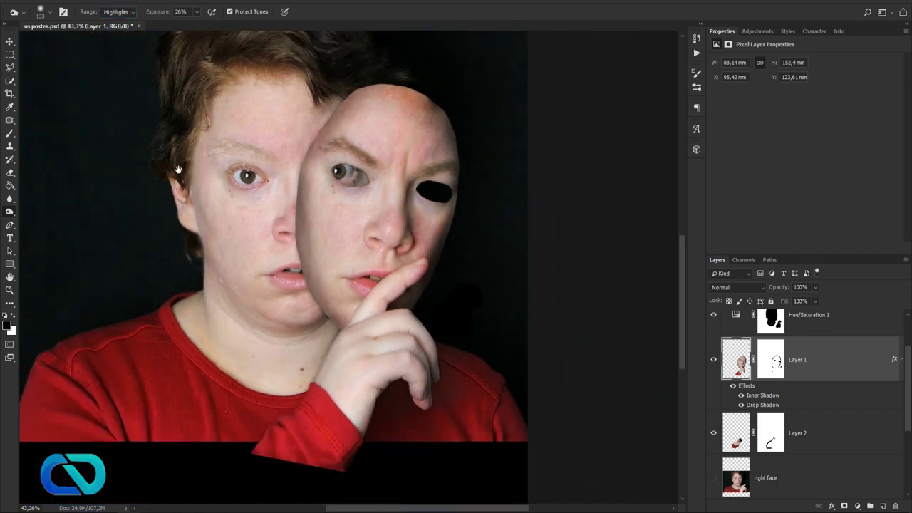
drag(180, 171, 272, 246)
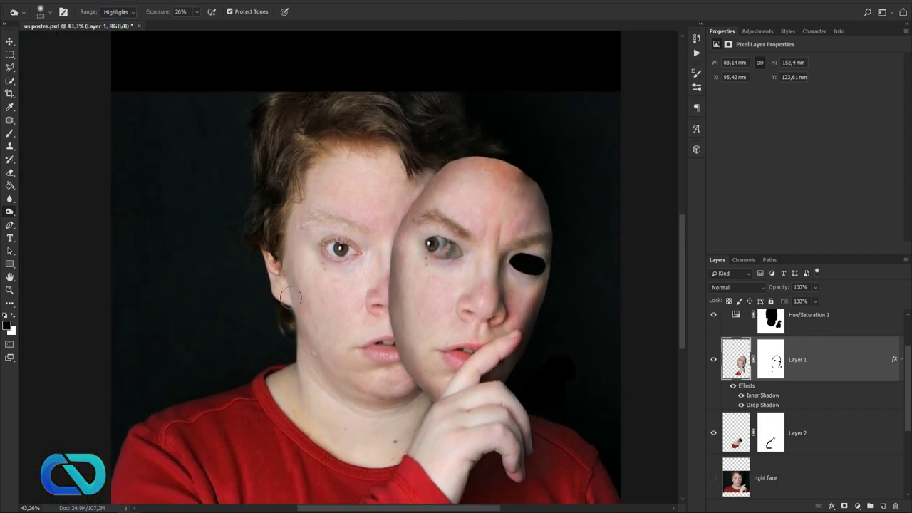
scroll(379, 276, up, 2)
Darken the rear portrait's hair, ear and outer shirt on the left face layer with a 291 px Burn brush, Shadows at 47% exposure
scroll(814, 475, down, 3)
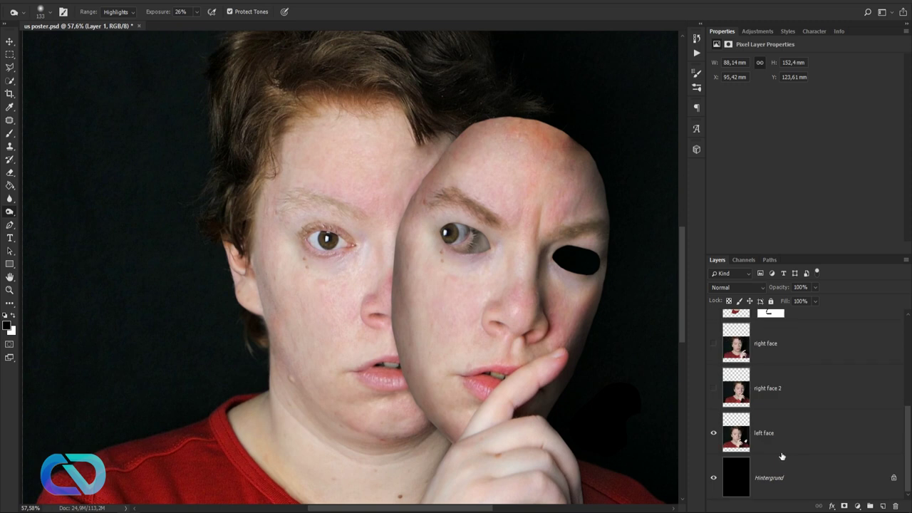
click(779, 453)
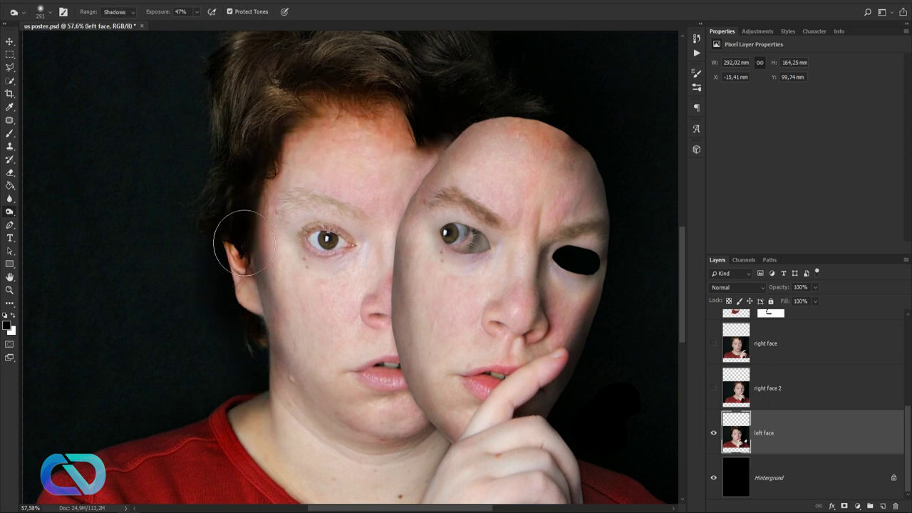
mouse_move(235, 240)
mouse_down()
mouse_move(251, 391)
mouse_move(127, 479)
mouse_up()
scroll(235, 269, down, 5)
drag(192, 279, 127, 356)
drag(161, 274, 133, 371)
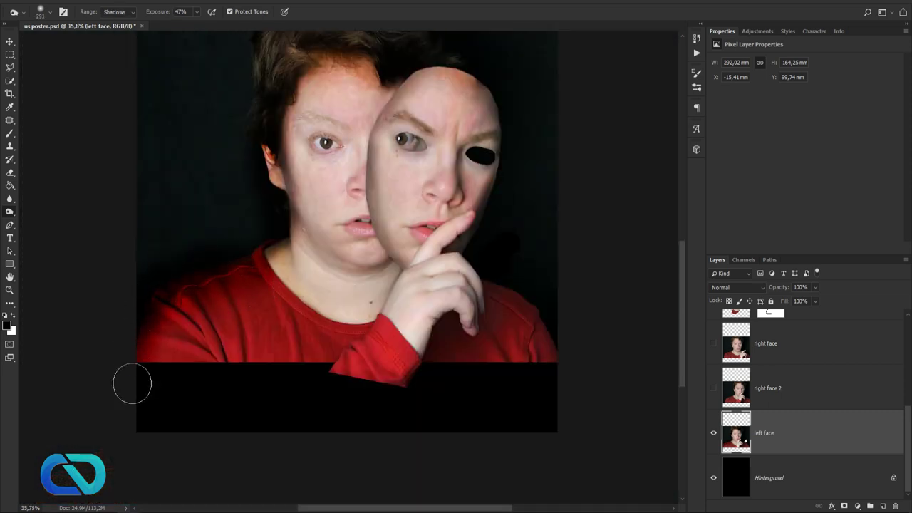
scroll(212, 201, up, 2)
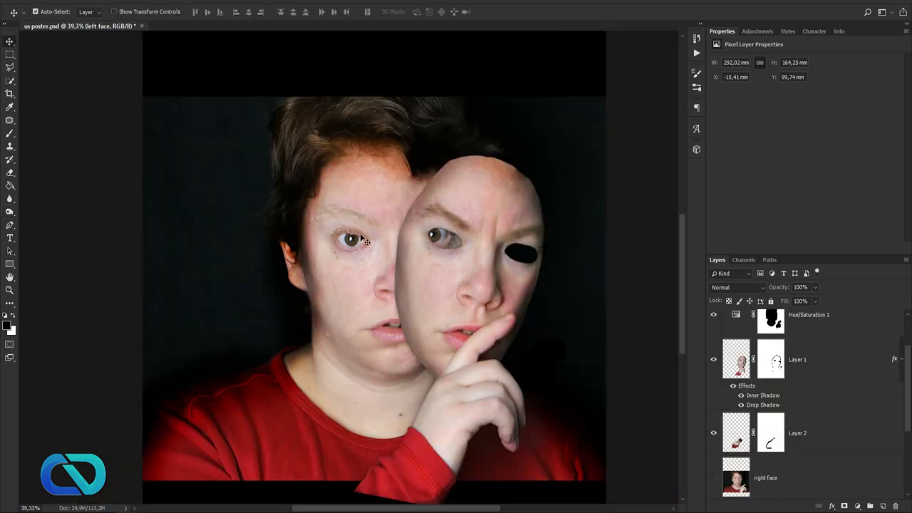
scroll(375, 246, up, 2)
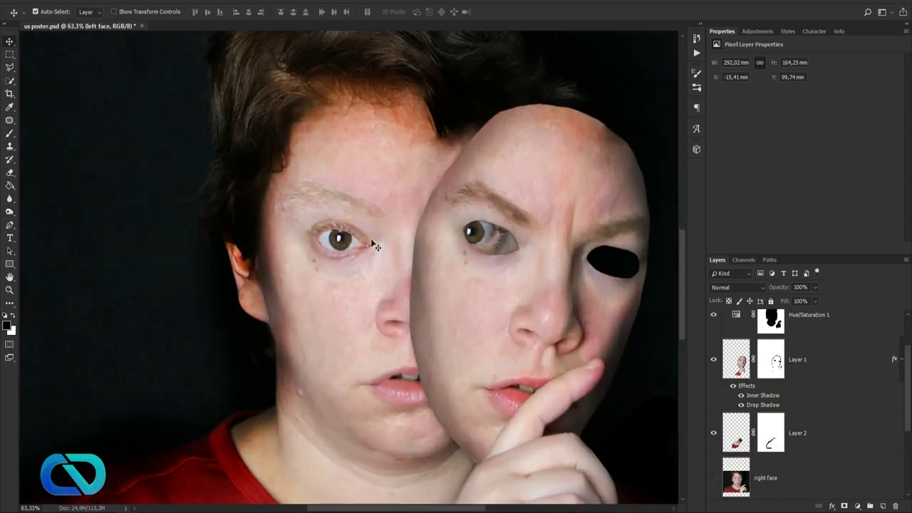
scroll(375, 246, up, 3)
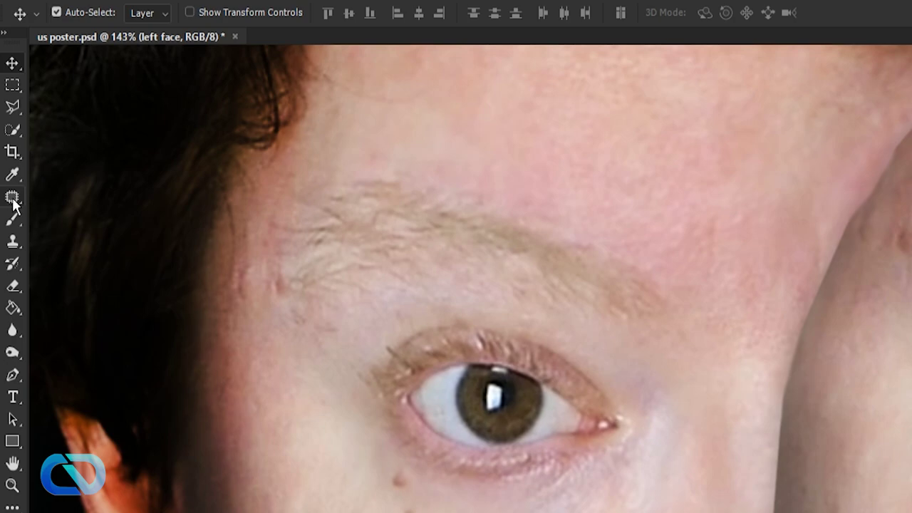
click(9, 121)
scroll(846, 445, up, 2)
scroll(847, 445, down, 3)
scroll(307, 259, up, 2)
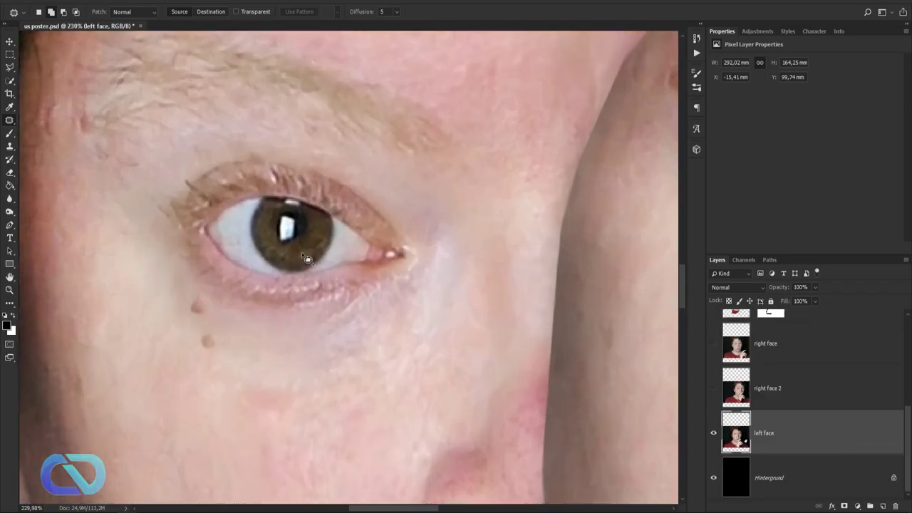
scroll(307, 259, up, 2)
mouse_move(274, 175)
mouse_down()
mouse_move(293, 181)
mouse_move(290, 167)
mouse_move(270, 168)
mouse_move(327, 269)
mouse_up()
mouse_move(268, 156)
mouse_down()
mouse_move(264, 170)
mouse_move(309, 189)
mouse_up()
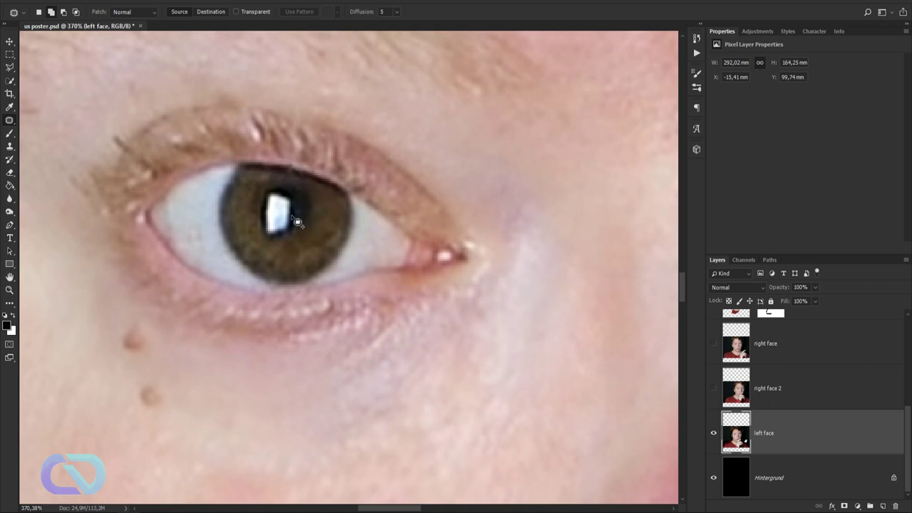
Paint the rectangular reflection in the rear portrait's eye into a small round one, using the Brush with sampled pupil colour #101413
scroll(281, 220, up, 1)
scroll(281, 220, up, 1)
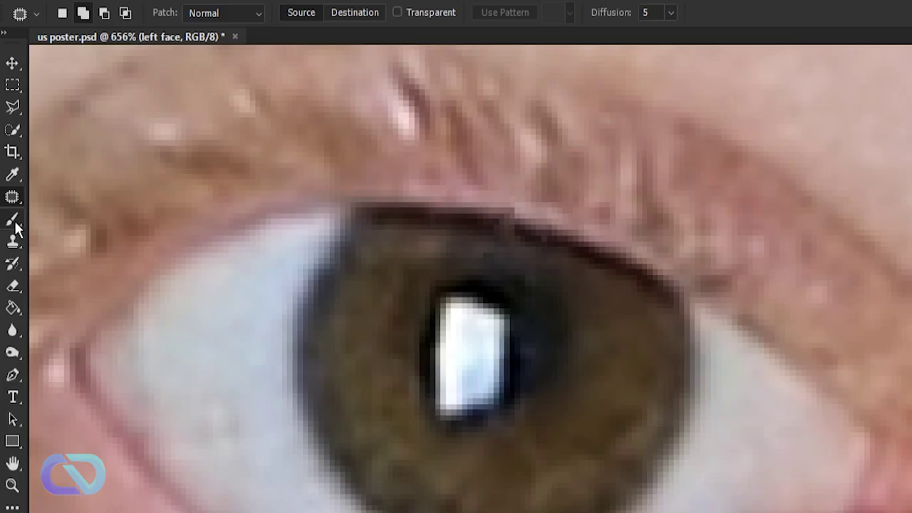
click(14, 221)
click(6, 325)
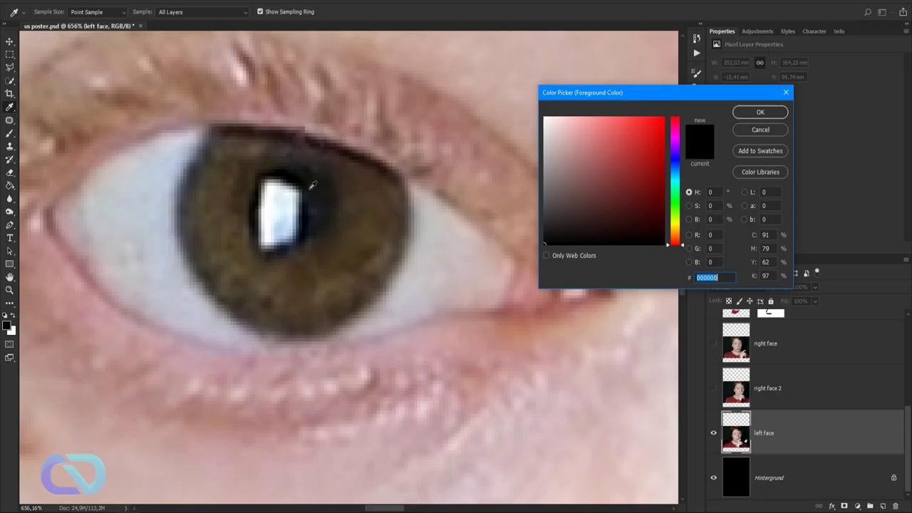
click(312, 186)
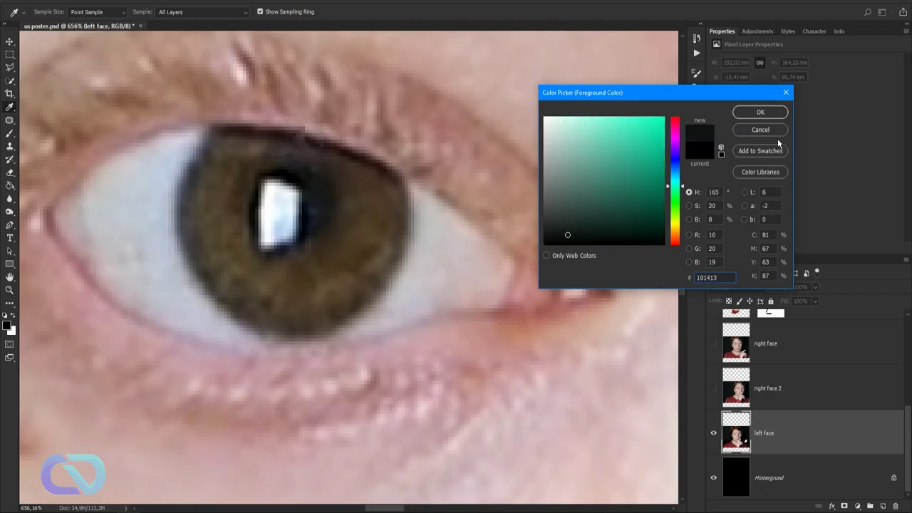
click(757, 113)
key(b)
mouse_move(255, 243)
mouse_down()
mouse_move(300, 233)
mouse_move(270, 234)
mouse_move(269, 181)
mouse_move(259, 193)
mouse_move(297, 192)
mouse_up()
Paint the rectangular reflection in the eye behind the mask's left eye hole into a small round one
scroll(354, 239, down, 5)
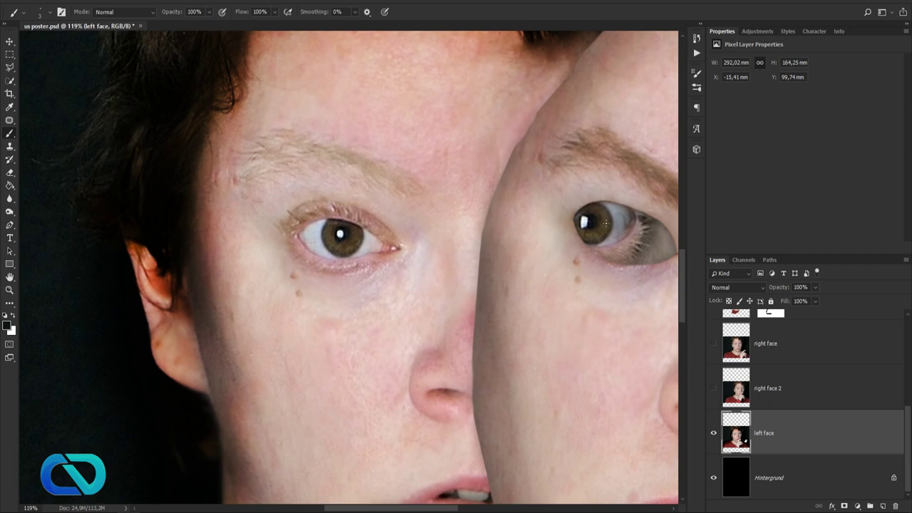
scroll(608, 223, up, 10)
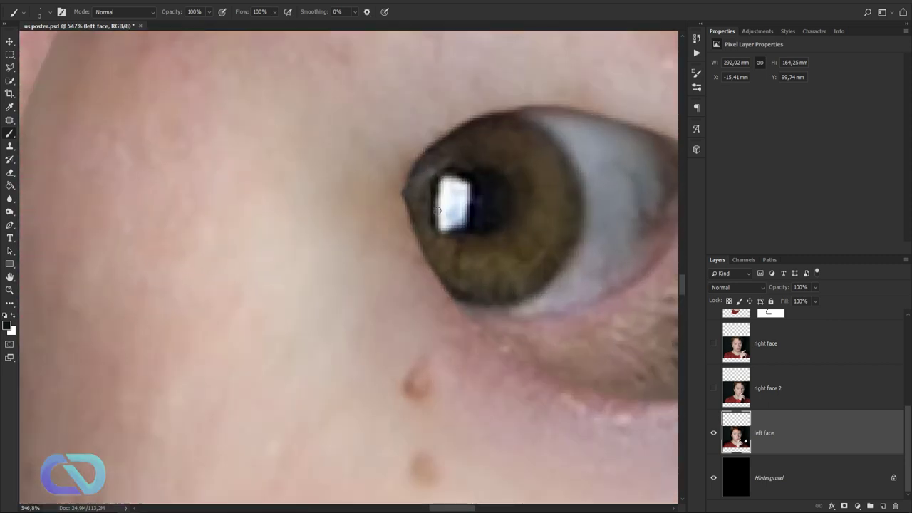
scroll(434, 216, down, 9)
Sample a red from the rear portrait's inner eye corner as foreground colour and set the Brush to 1 px at 60% opacity
scroll(365, 195, up, 6)
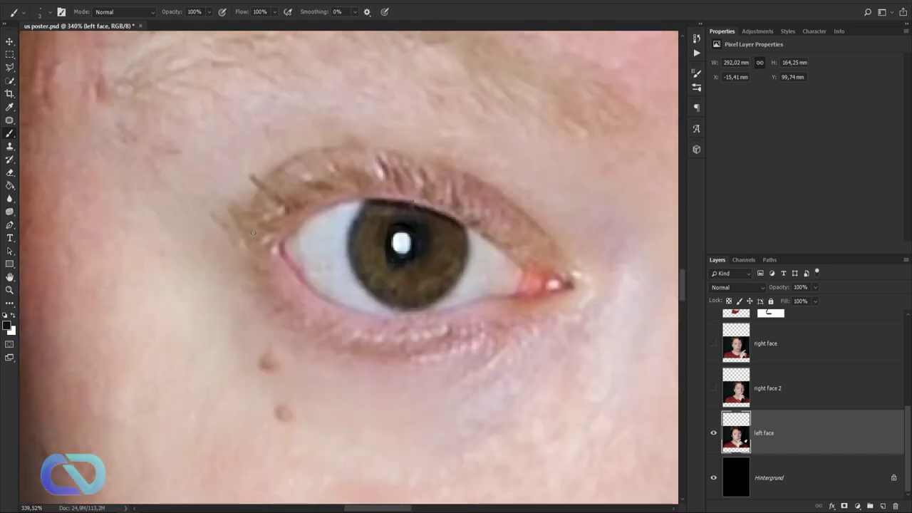
click(7, 325)
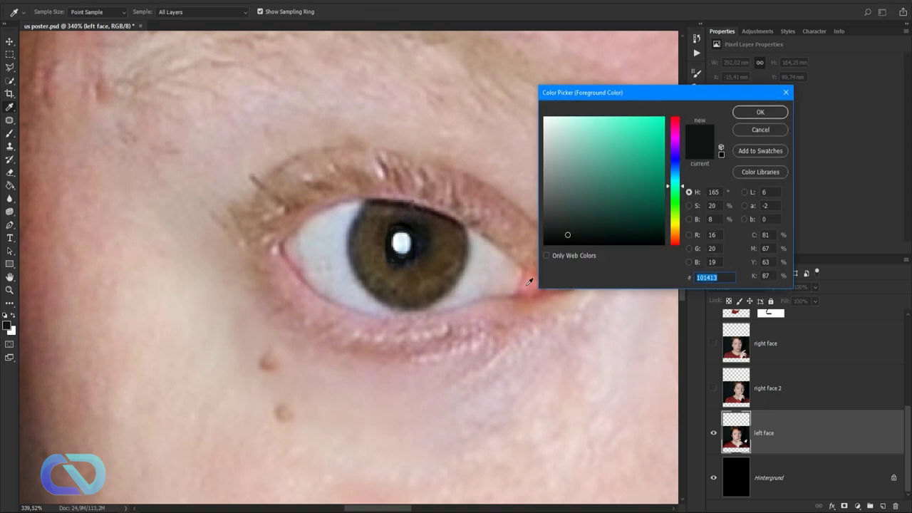
click(527, 292)
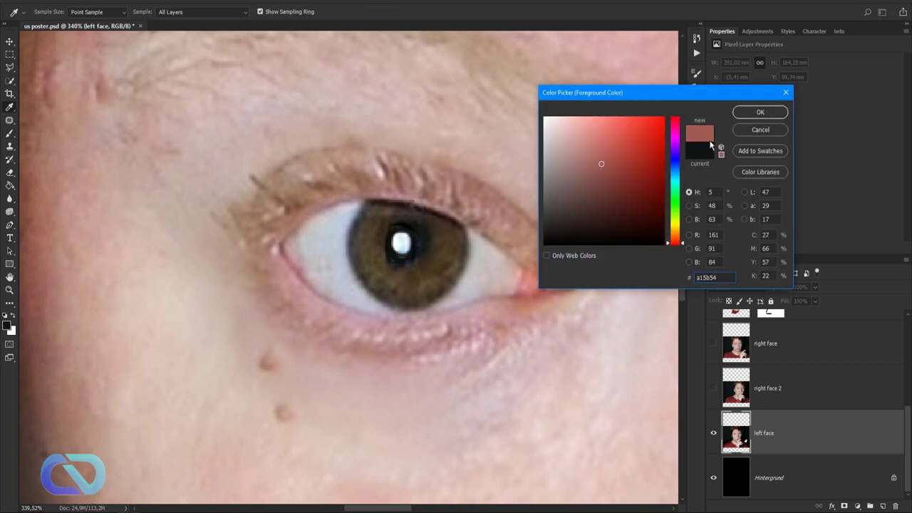
click(760, 114)
key(b)
click(51, 13)
drag(53, 45, 85, 65)
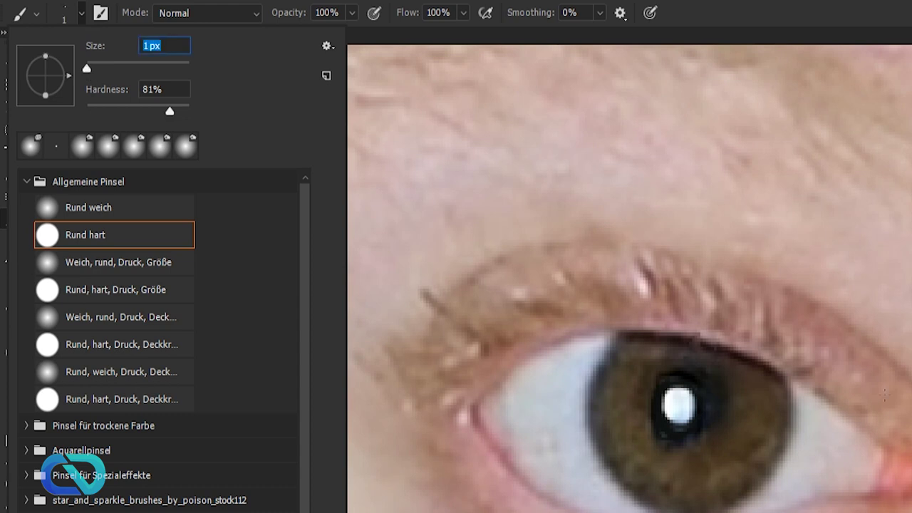
key(Return)
key(6)
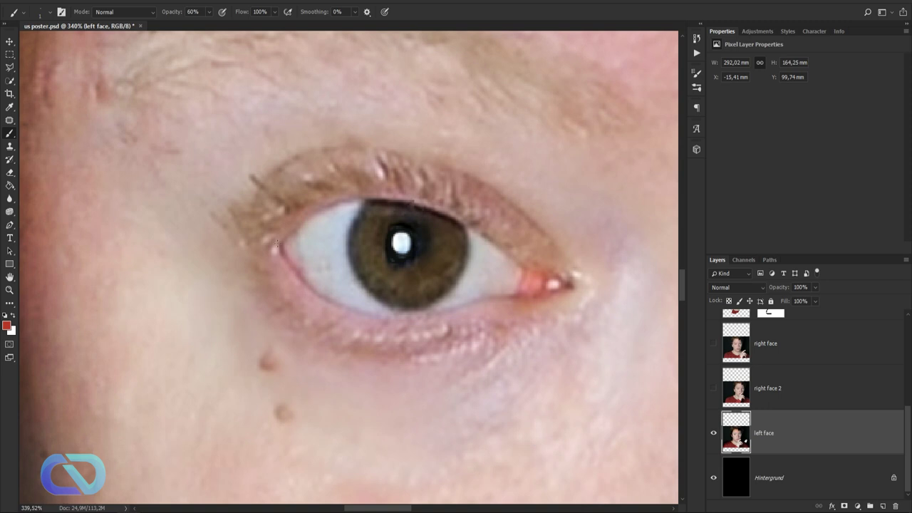
Create a new layer above left face and paint fine branching red blood vessels in both corners of the rear portrait's eye
click(884, 507)
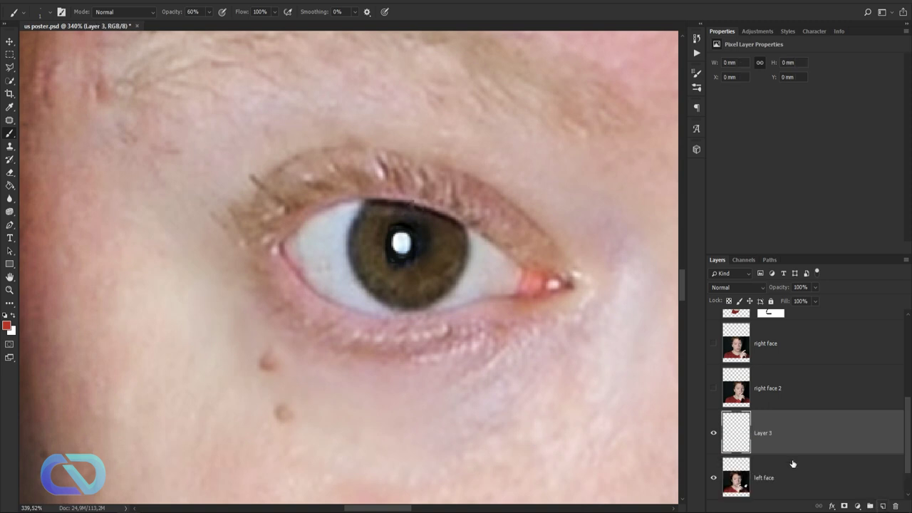
scroll(284, 246, up, 2)
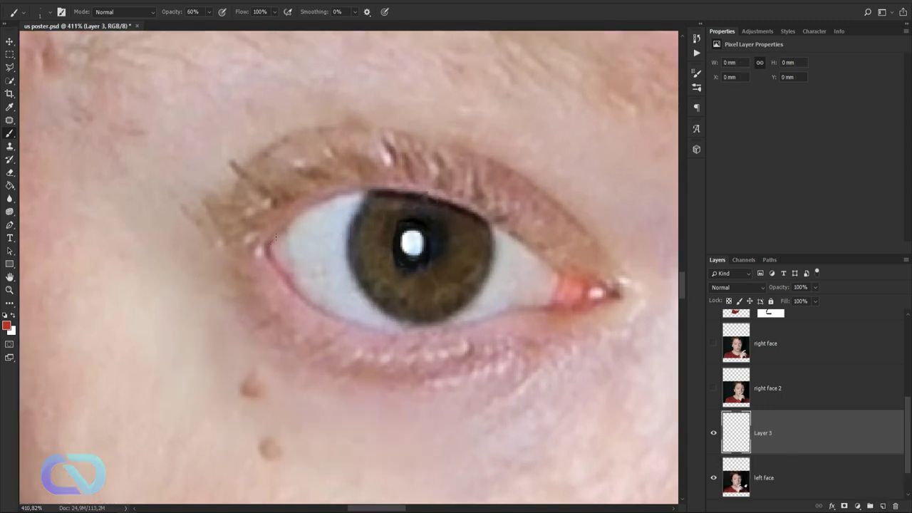
drag(305, 228, 321, 220)
drag(297, 250, 321, 268)
drag(286, 249, 305, 243)
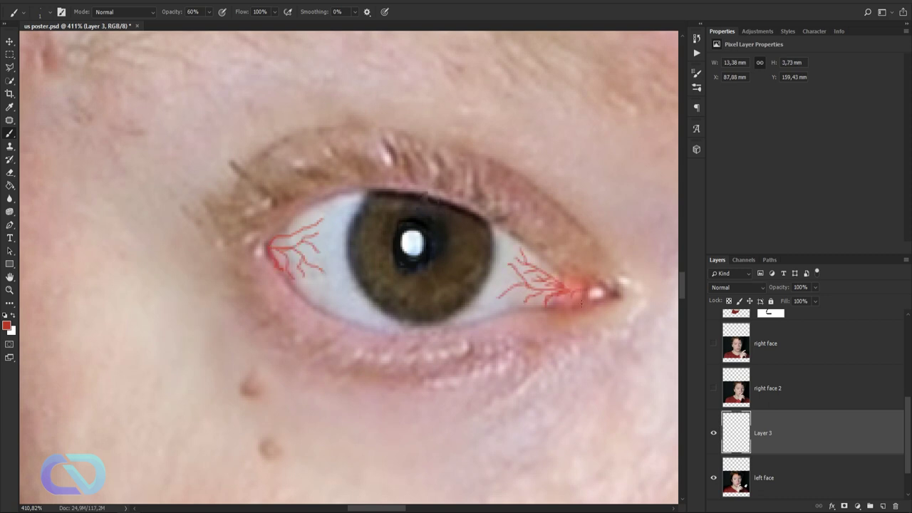
drag(586, 301, 573, 290)
drag(272, 247, 310, 216)
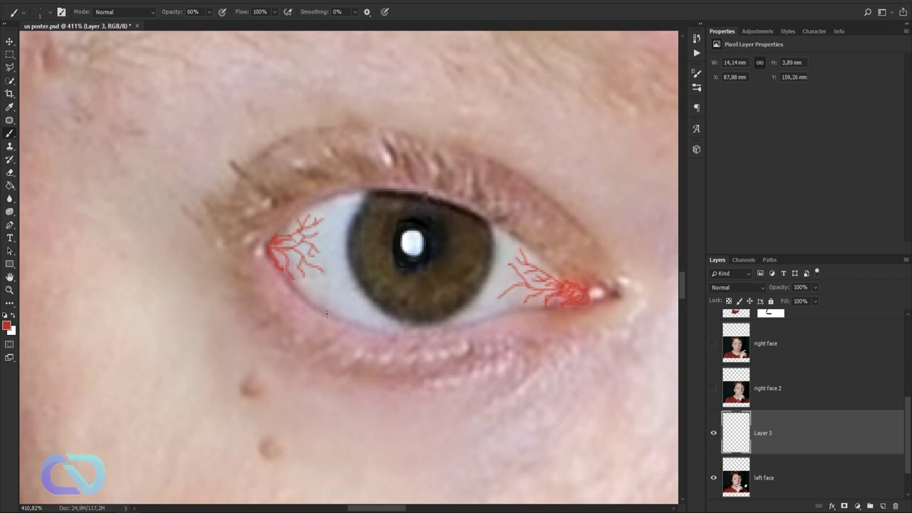
Paint fine red blood vessels on the white of the eye seen through the mask's eye hole
drag(528, 249, 3, 228)
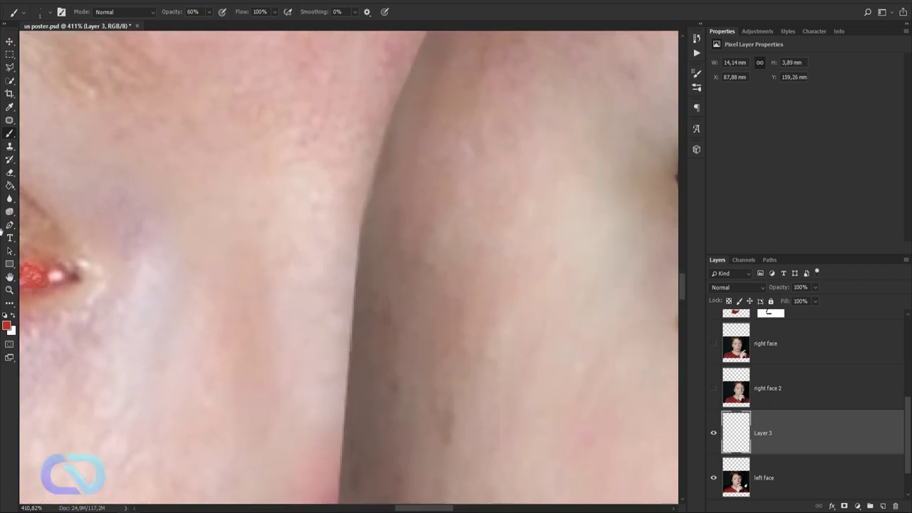
drag(490, 278, 194, 297)
scroll(429, 227, down, 6)
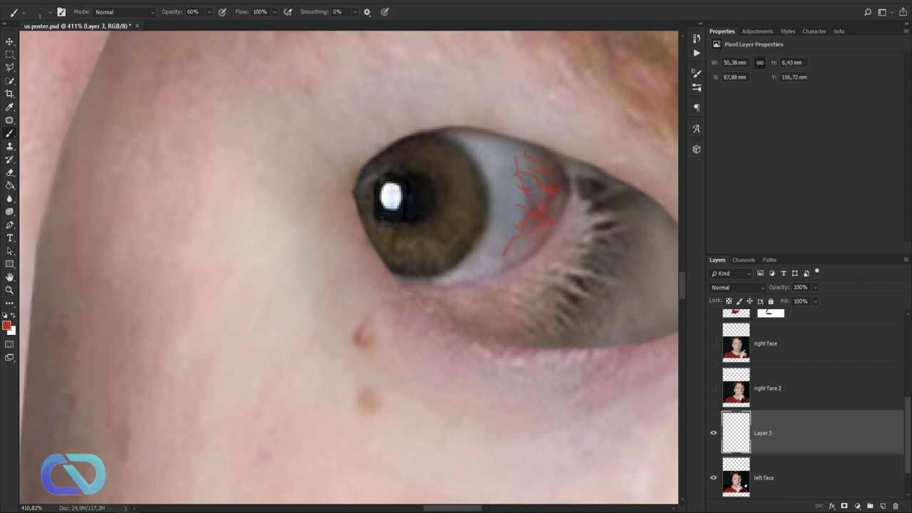
scroll(429, 227, down, 3)
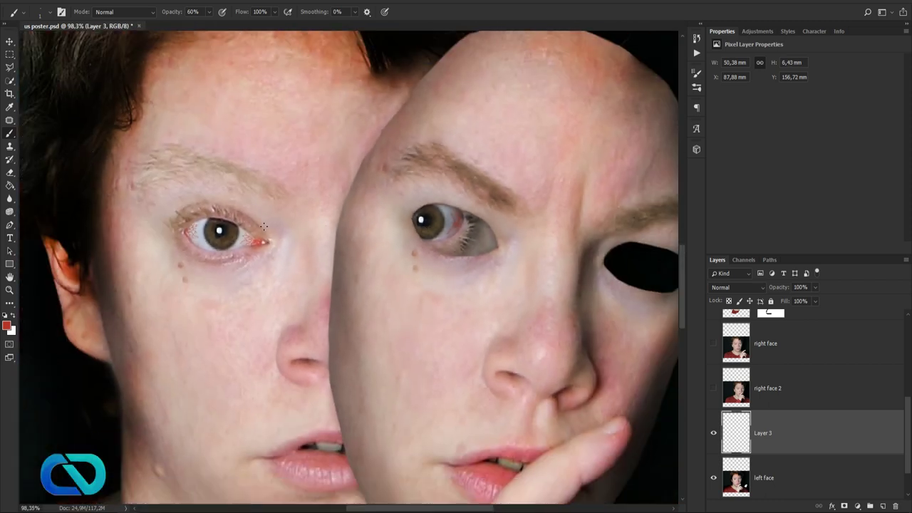
scroll(266, 227, up, 3)
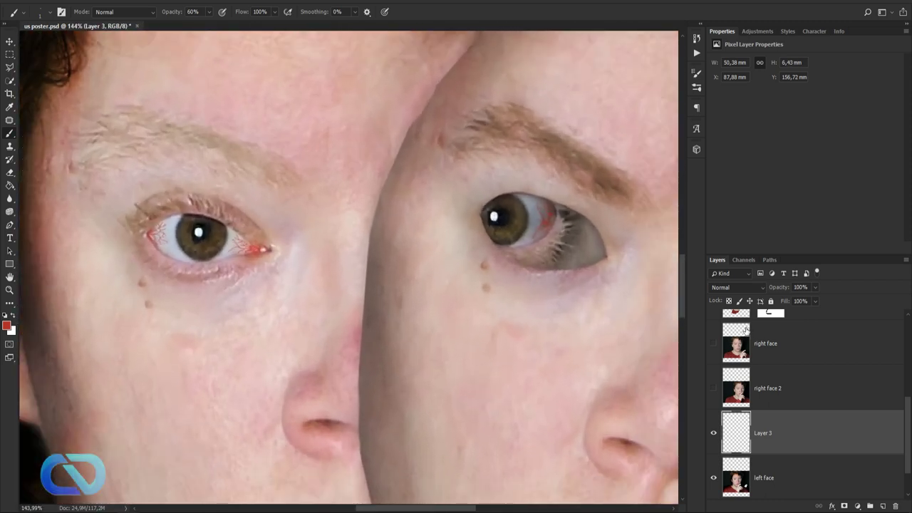
Set the blood vessel layer's blend mode to Multiply and its opacity to 57%
click(727, 288)
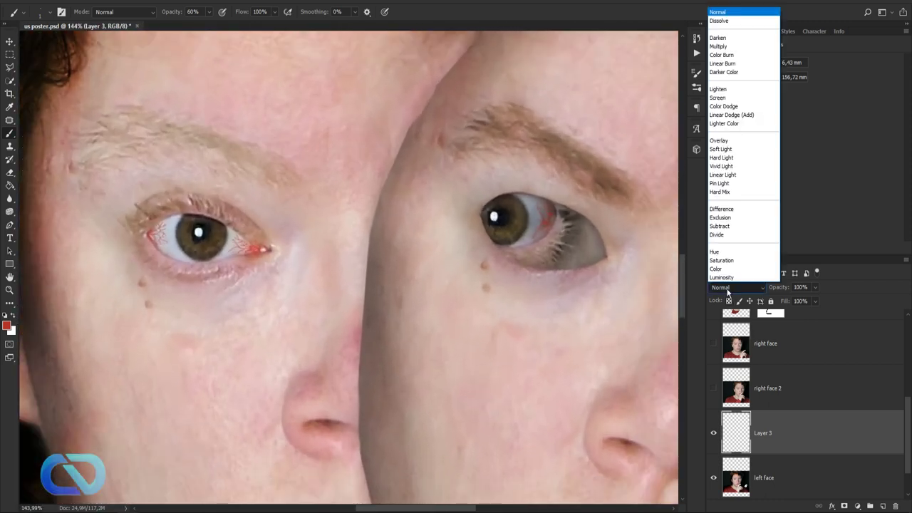
click(736, 40)
click(729, 288)
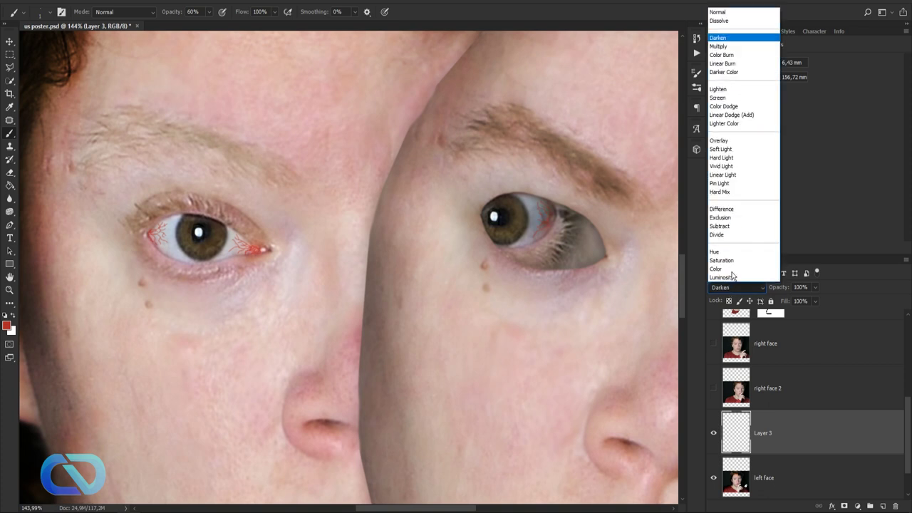
click(730, 48)
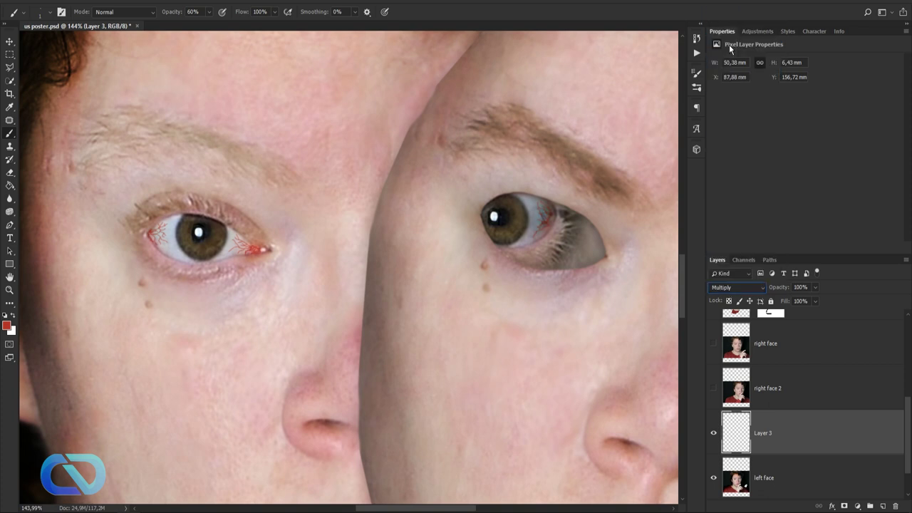
drag(778, 285, 754, 293)
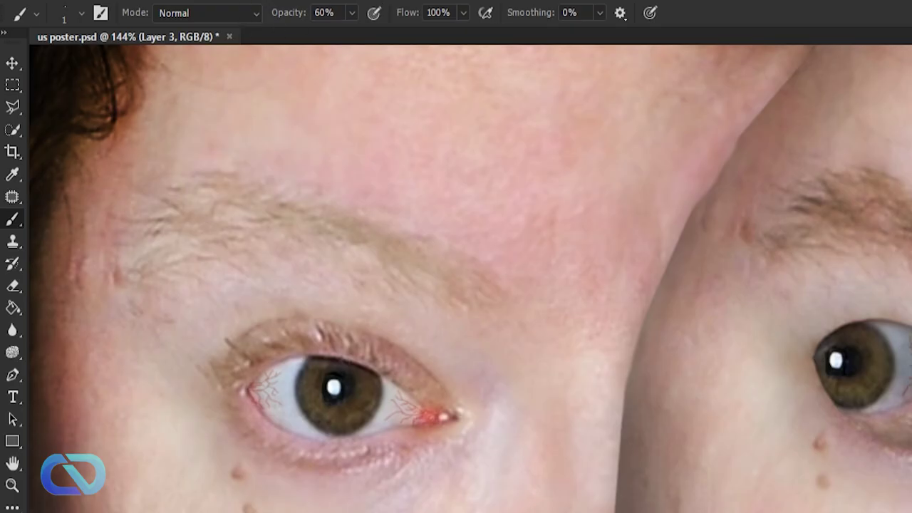
Soften the blood vessels with a slight Gaussian Blur and set their layer's opacity to 67%
click(141, 2)
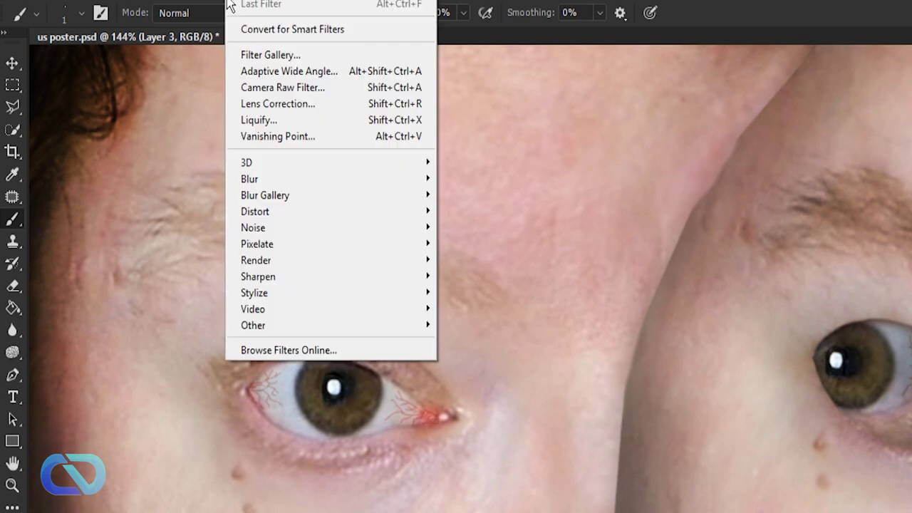
mouse_move(395, 186)
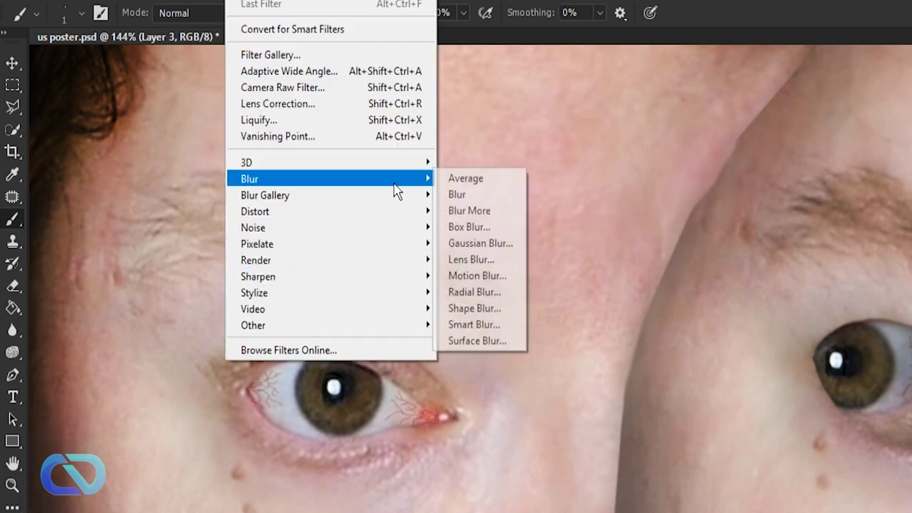
click(470, 244)
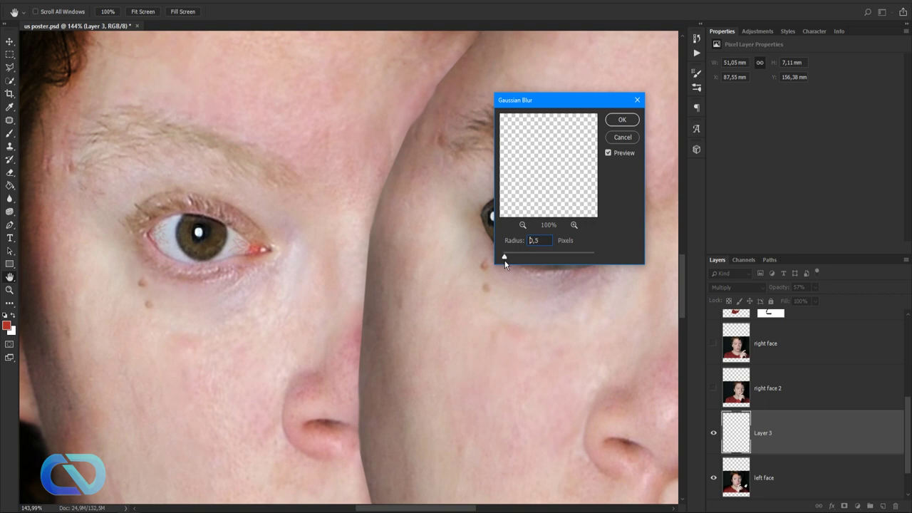
click(623, 119)
key(b)
drag(778, 290, 782, 294)
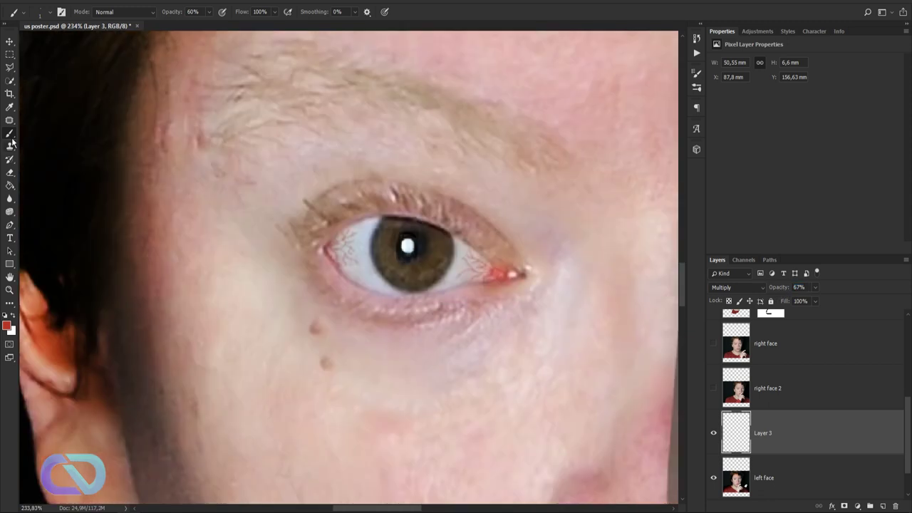
Retouch the blood vessels in both eyes with a 2 px red brush at 60% opacity
click(45, 18)
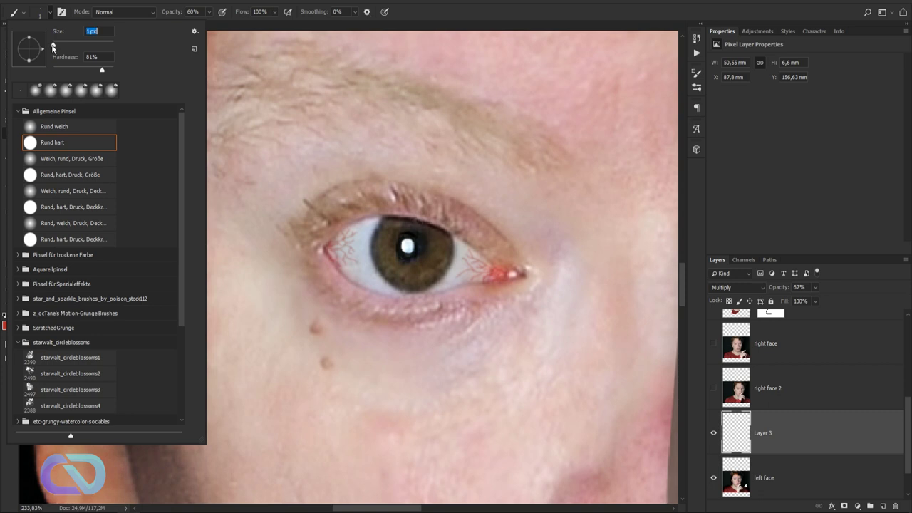
drag(53, 45, 55, 45)
key(Return)
scroll(406, 161, up, 2)
drag(508, 313, 176, 303)
drag(345, 292, 163, 269)
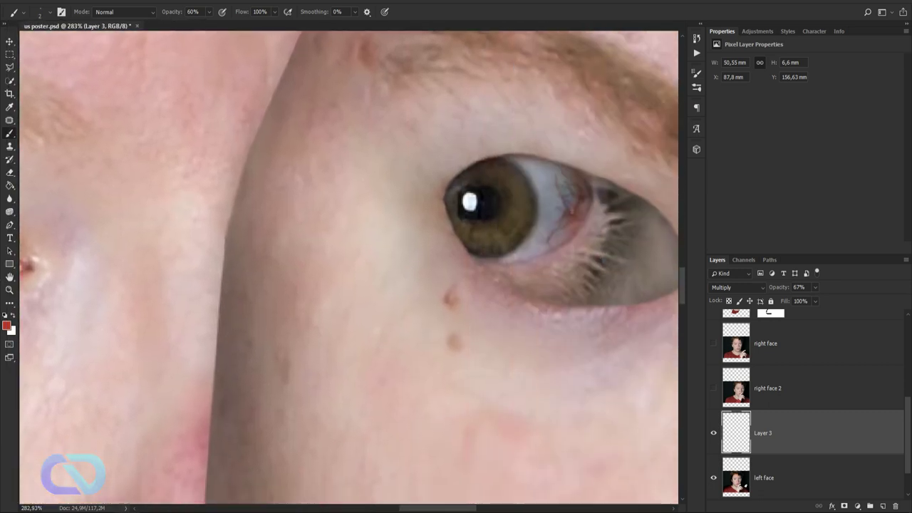
Set the blood vessel layer's opacity to 57% and rename the layer "eye blood vessel"
scroll(584, 198, down, 5)
drag(781, 288, 777, 294)
key(Return)
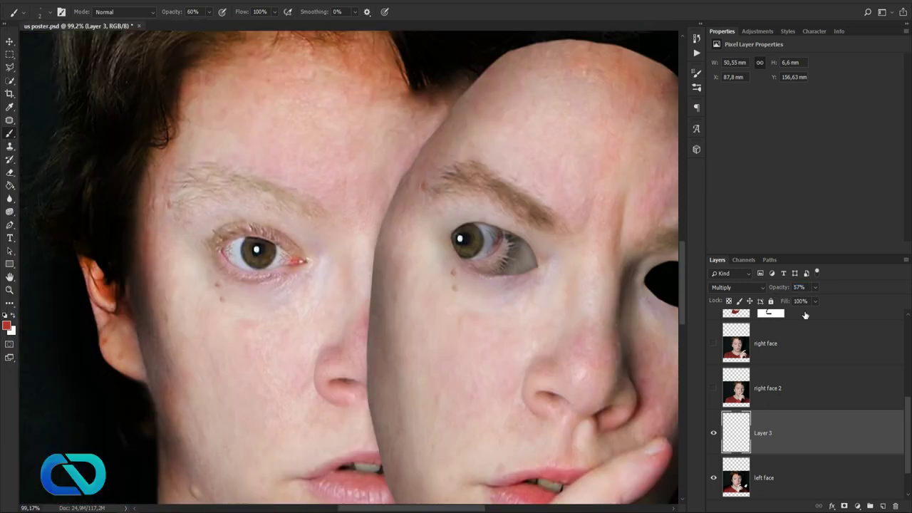
scroll(332, 296, up, 3)
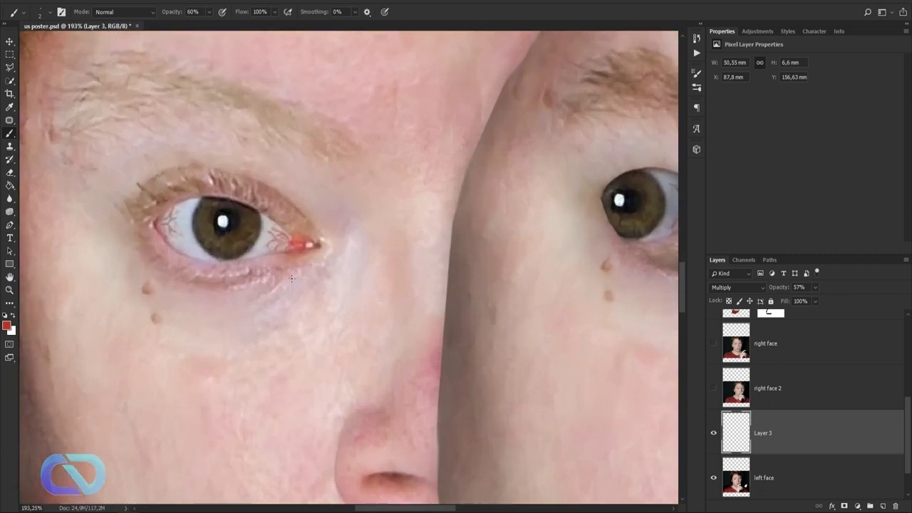
scroll(331, 296, down, 4)
scroll(331, 296, up, 1)
scroll(228, 260, up, 5)
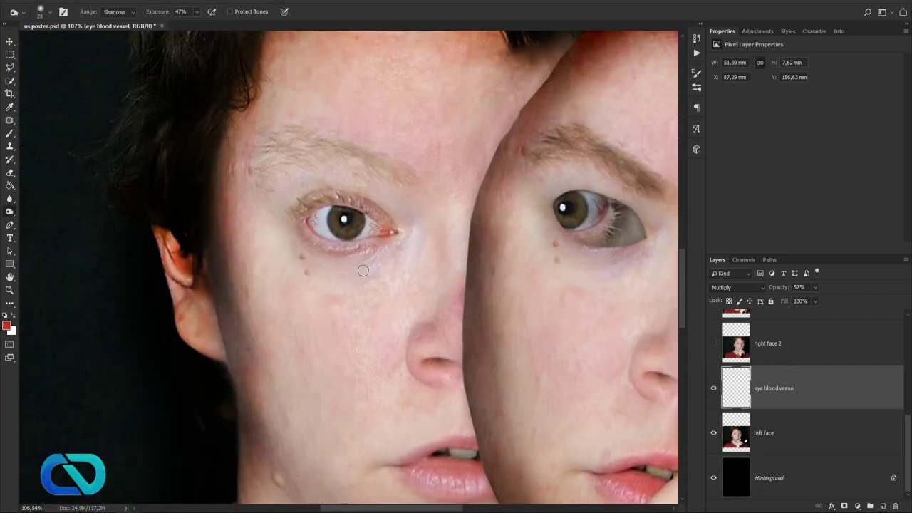
On a new layer above left face, paint a black spot about 3 mm across on the rear chin with an 18 px brush at 100% opacity
scroll(382, 417, down, 5)
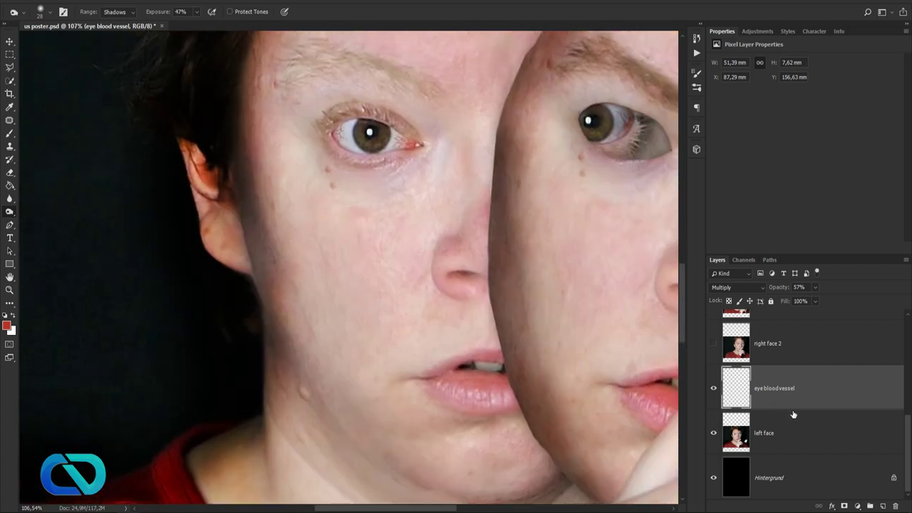
click(783, 439)
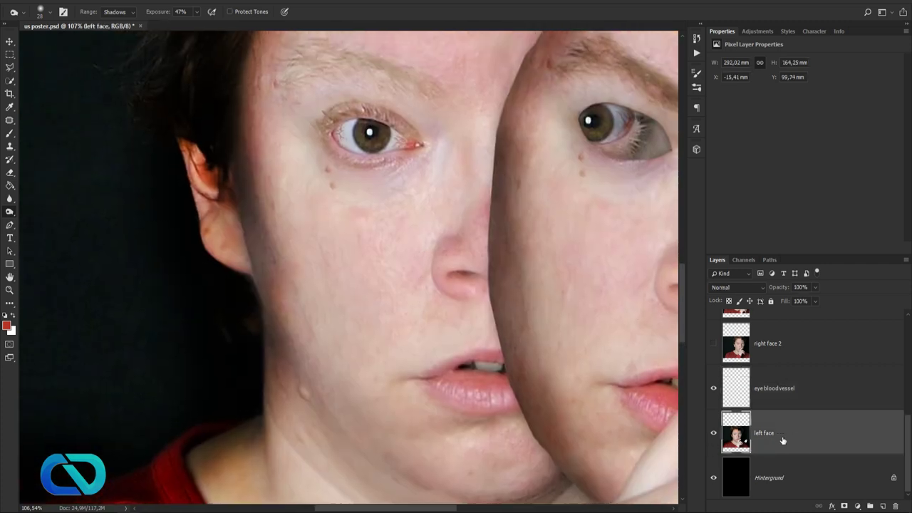
click(882, 506)
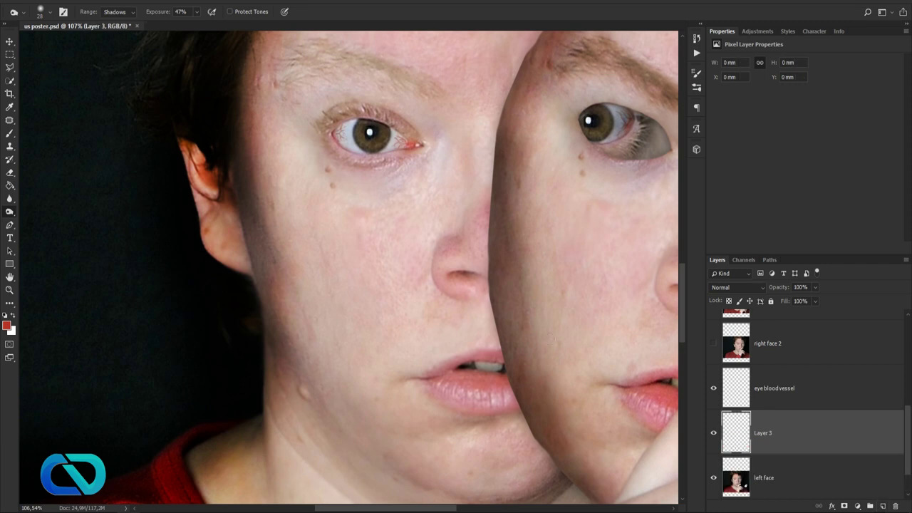
click(10, 133)
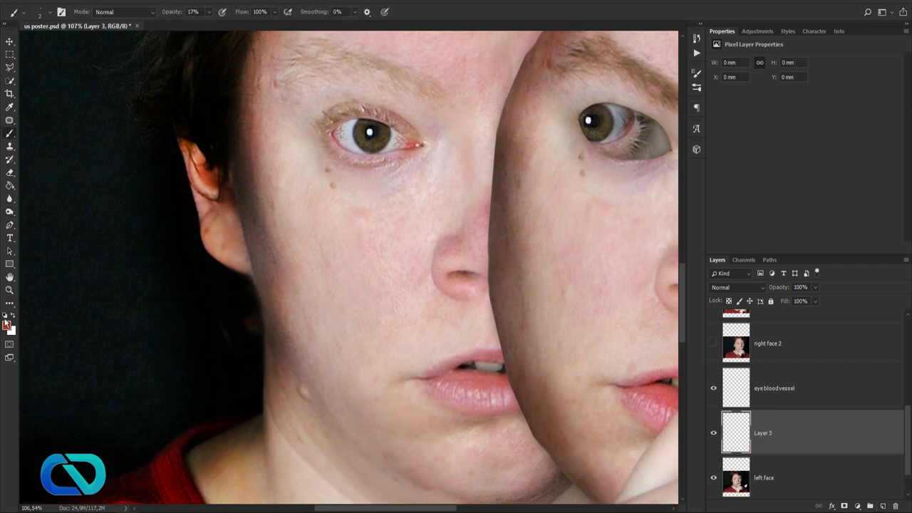
click(6, 315)
right_click(133, 283)
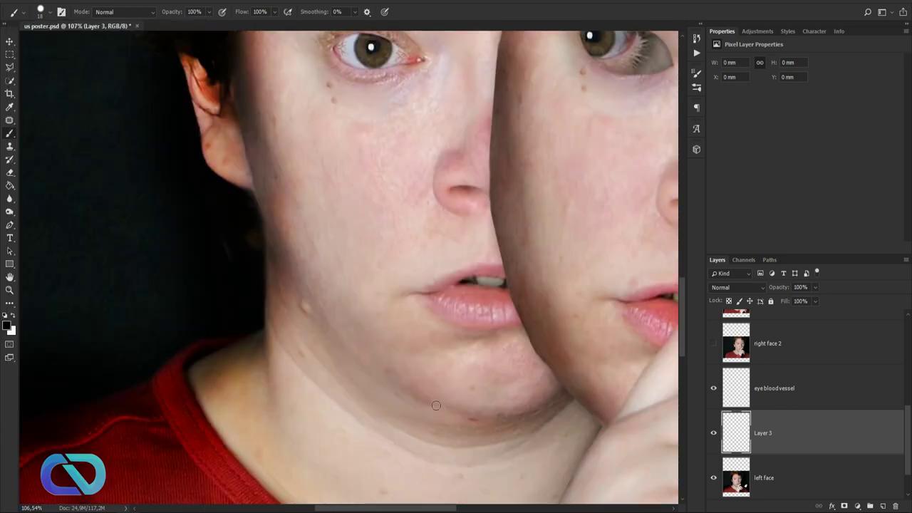
drag(429, 405, 432, 403)
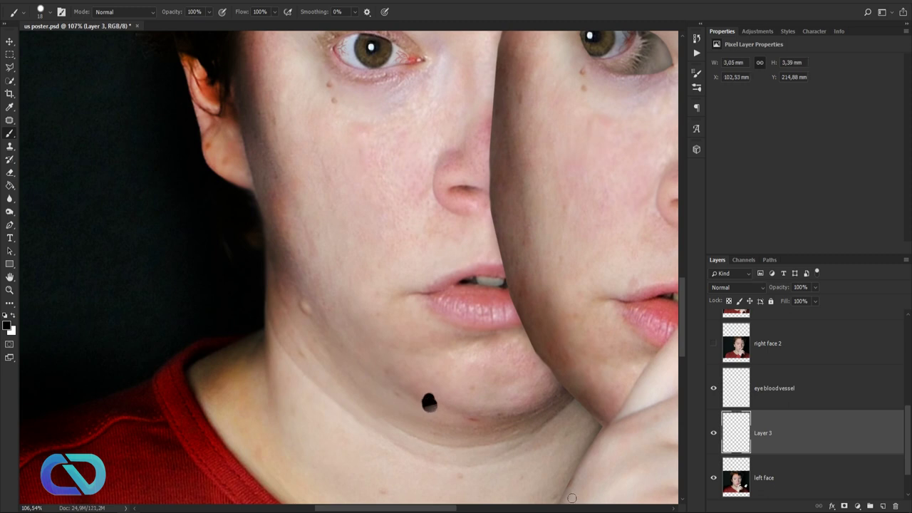
scroll(521, 463, up, 3)
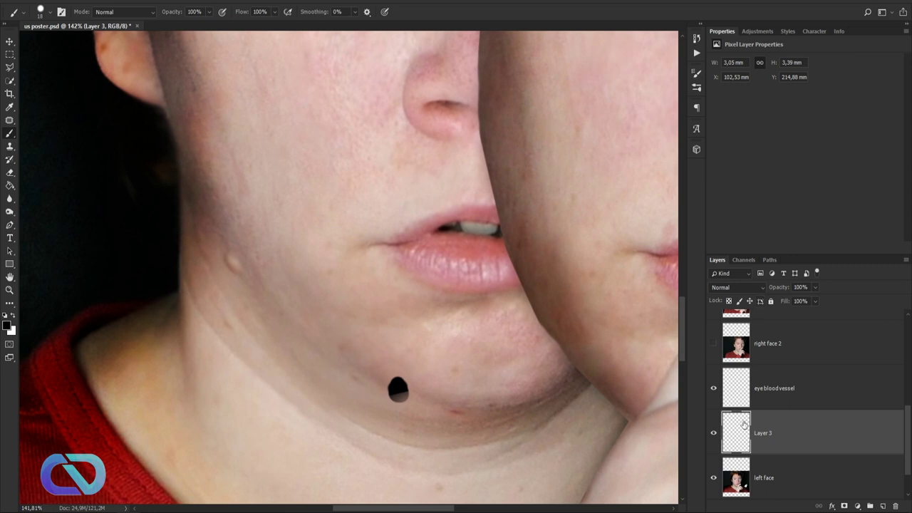
Set Layer 3 to Screen blending and add a drop shadow at 17% opacity, 29° angle, 3 px distance, 5% spread and 5 px size
click(728, 288)
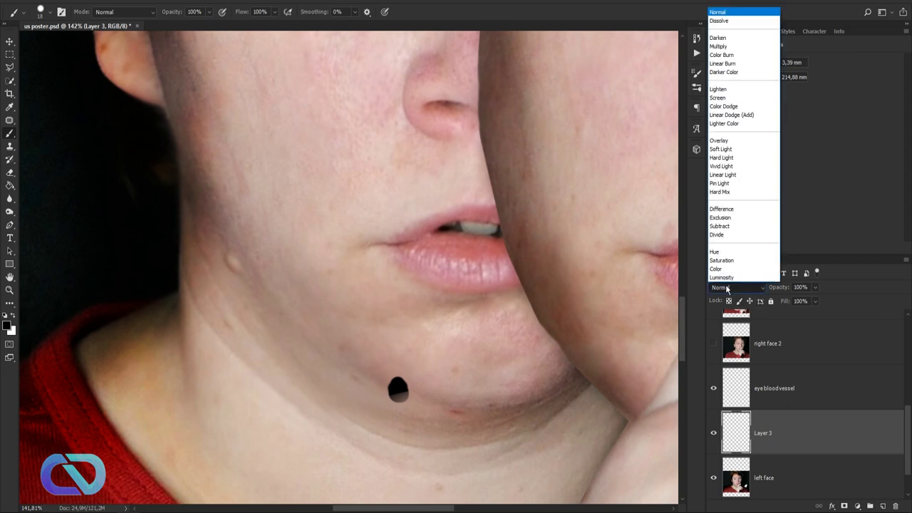
click(723, 98)
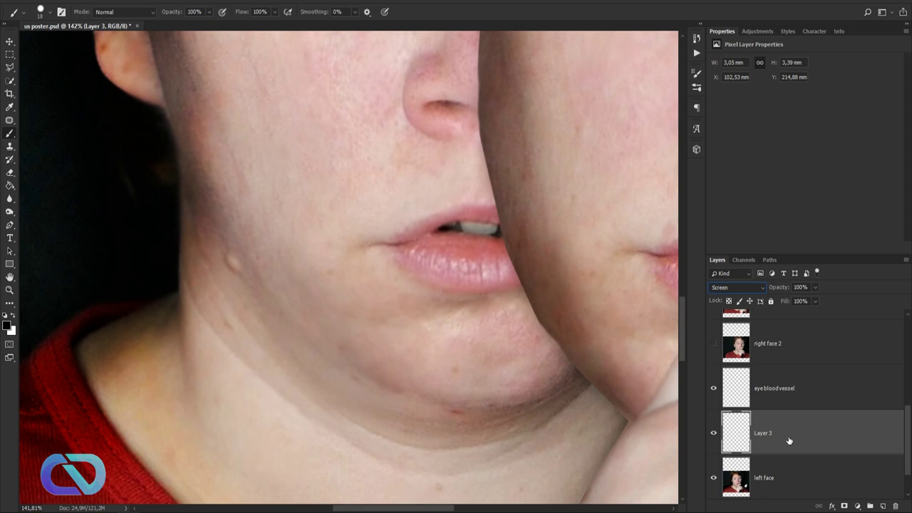
double_click(787, 432)
drag(559, 40, 529, 7)
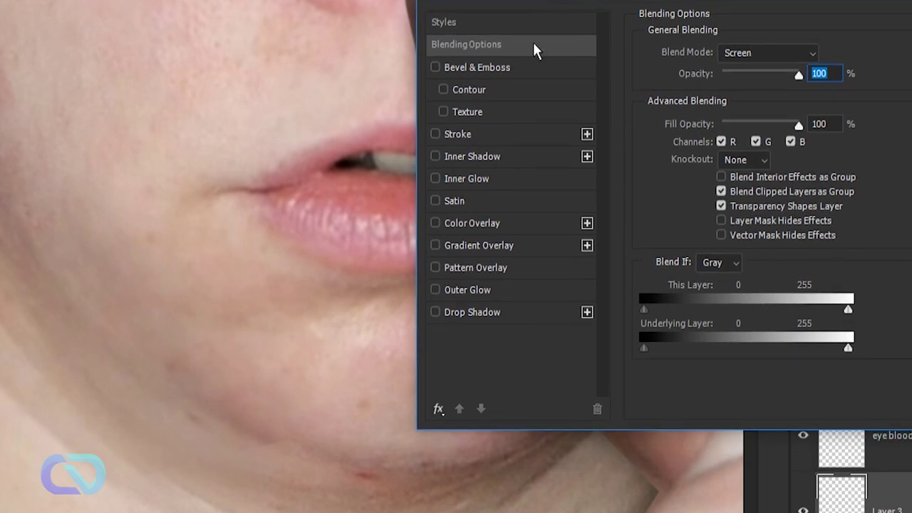
click(435, 312)
click(462, 313)
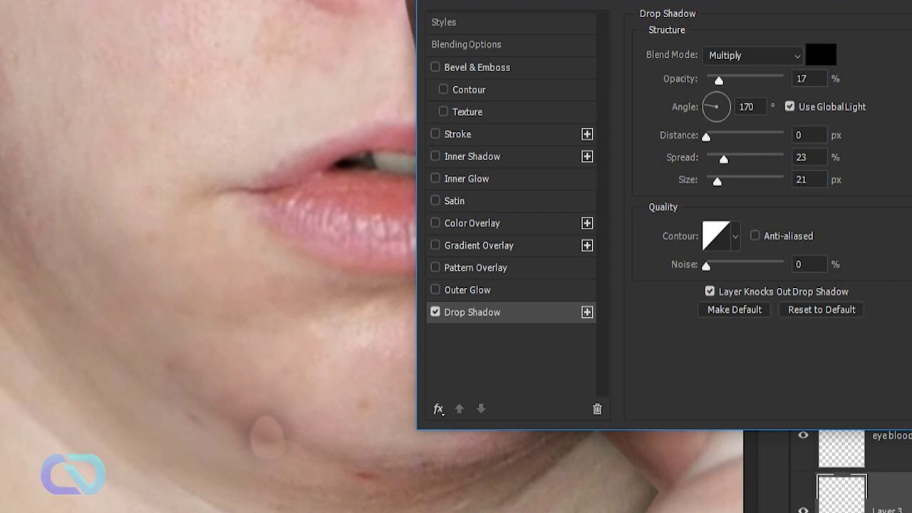
drag(809, 78, 726, 101)
click(707, 138)
drag(707, 139, 710, 179)
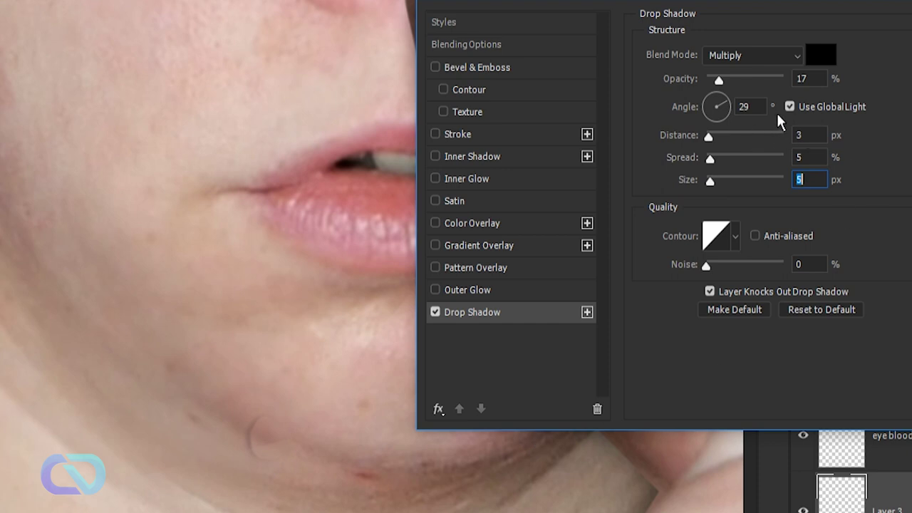
Add an inner shadow to the chin spot at 14% opacity, 50° angle, 5 px distance and 5 px size
click(436, 156)
click(442, 156)
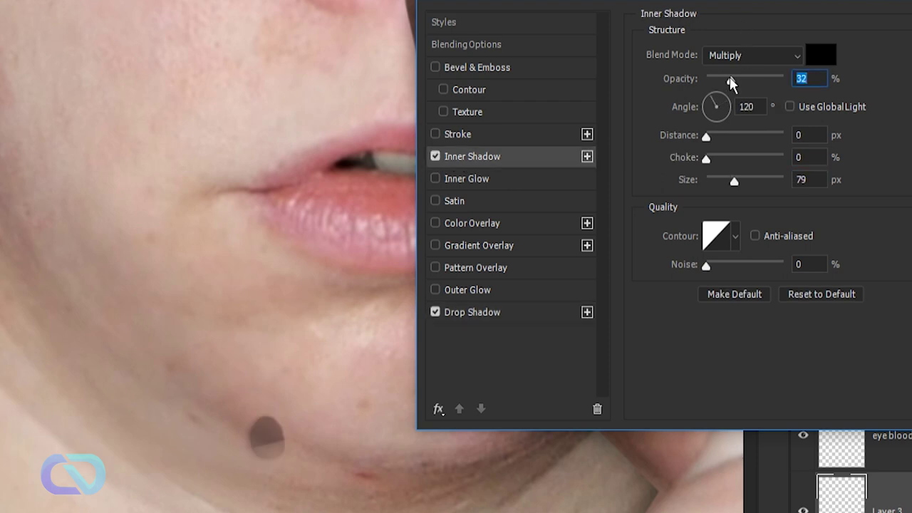
drag(732, 83, 717, 81)
click(719, 103)
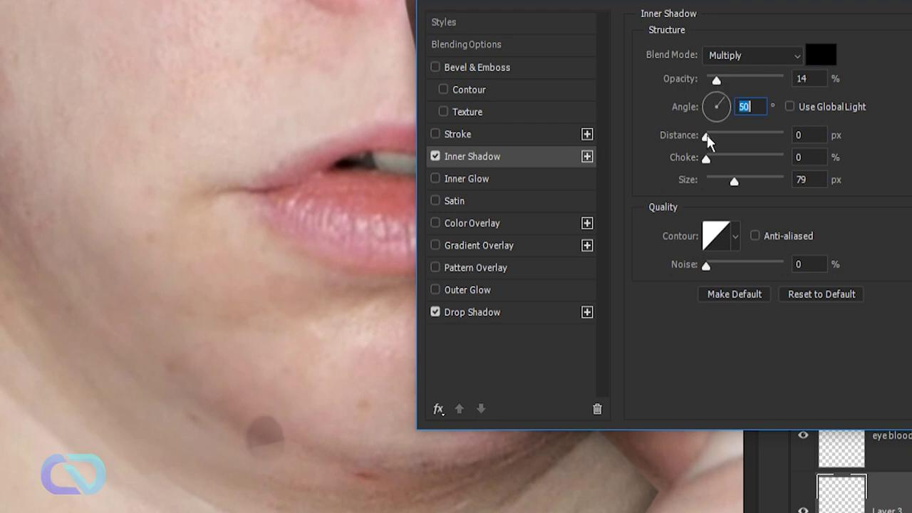
drag(708, 139, 710, 138)
drag(734, 183, 710, 184)
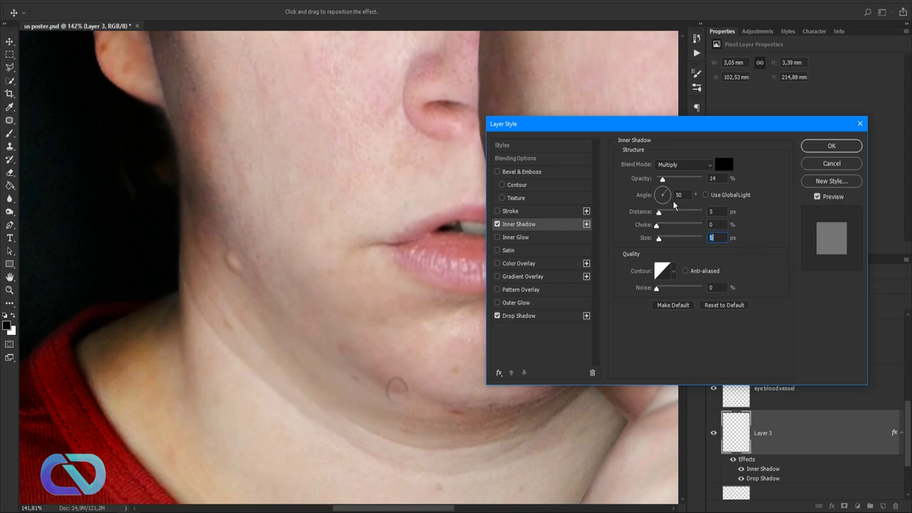
Add Bevel & Emboss with 74% depth and 5 px size, using global light at a 56° angle and 50° altitude
click(498, 173)
click(520, 173)
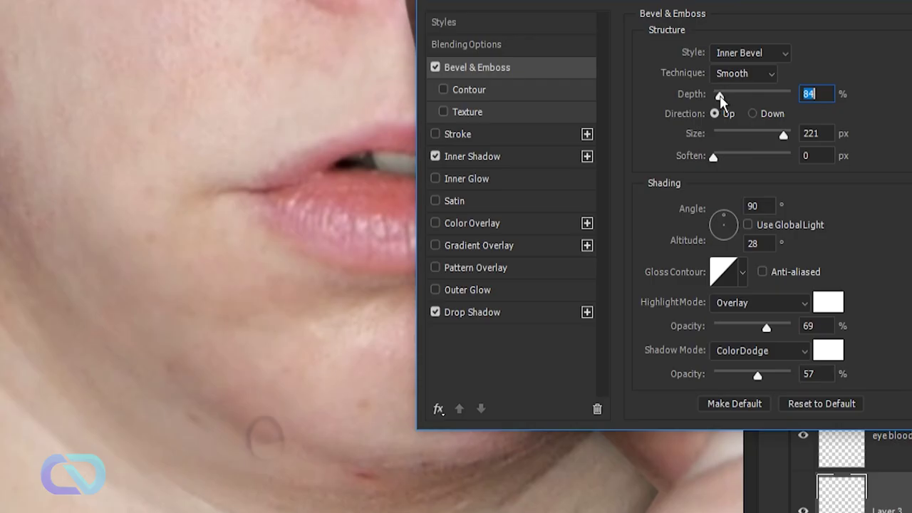
drag(720, 95, 719, 97)
drag(786, 134, 718, 138)
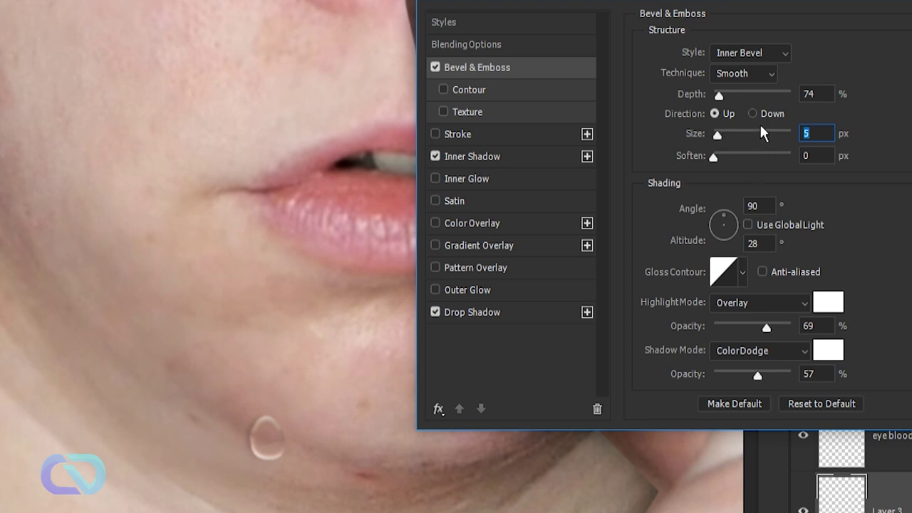
click(747, 225)
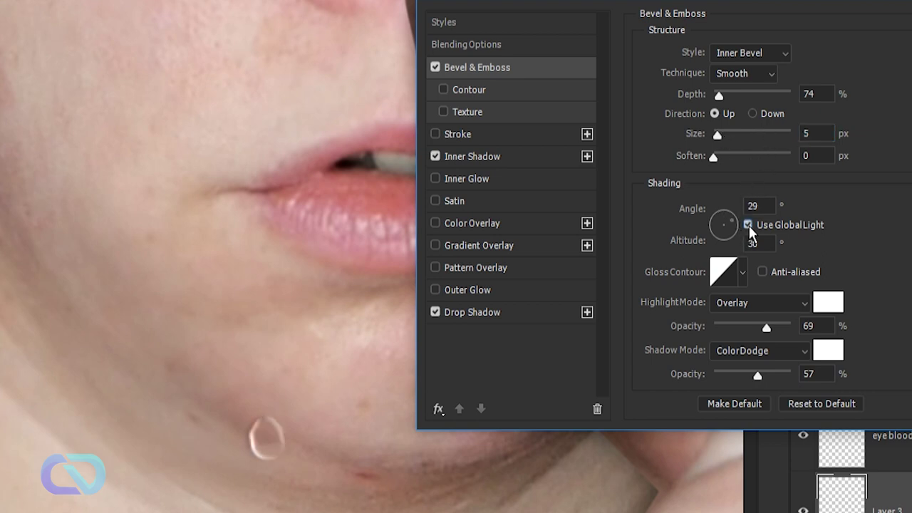
click(733, 223)
drag(734, 223, 732, 223)
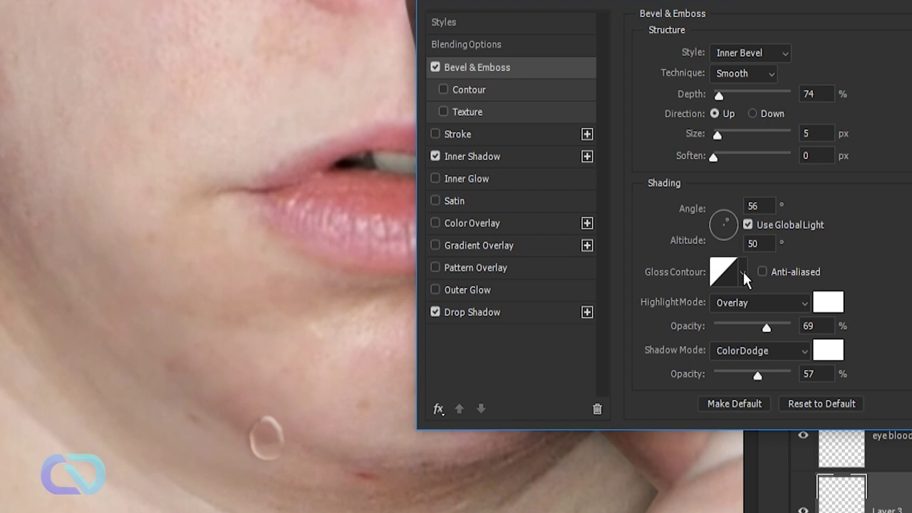
Give the bevel an inverted-cone gloss contour and set its highlight to Screen at 70% opacity
click(743, 271)
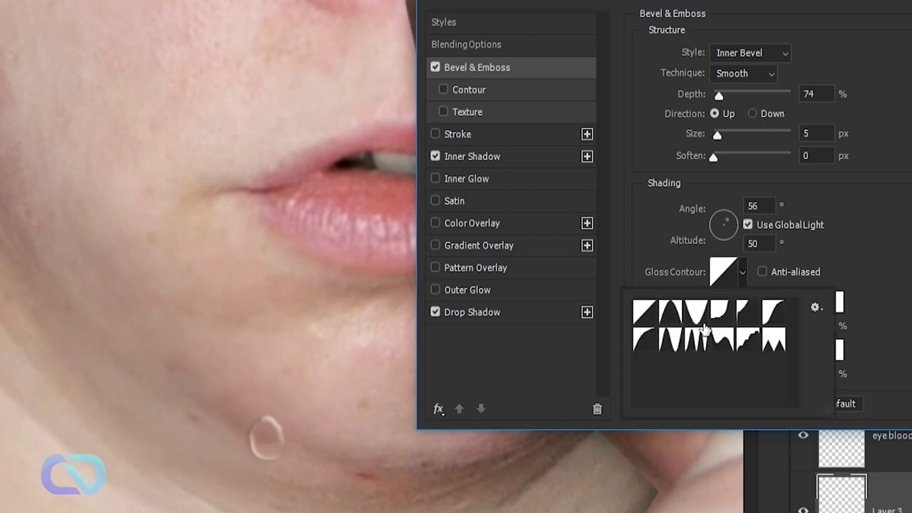
click(701, 315)
click(702, 319)
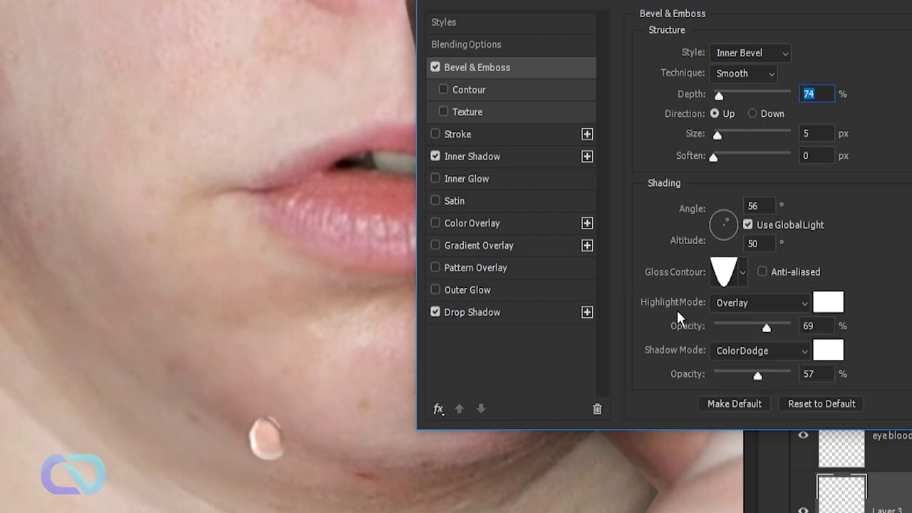
click(754, 305)
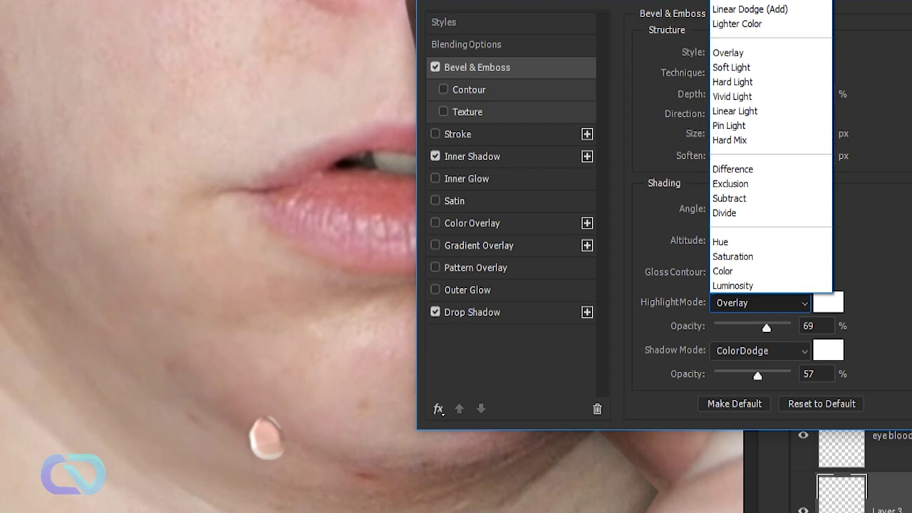
click(737, 0)
click(767, 328)
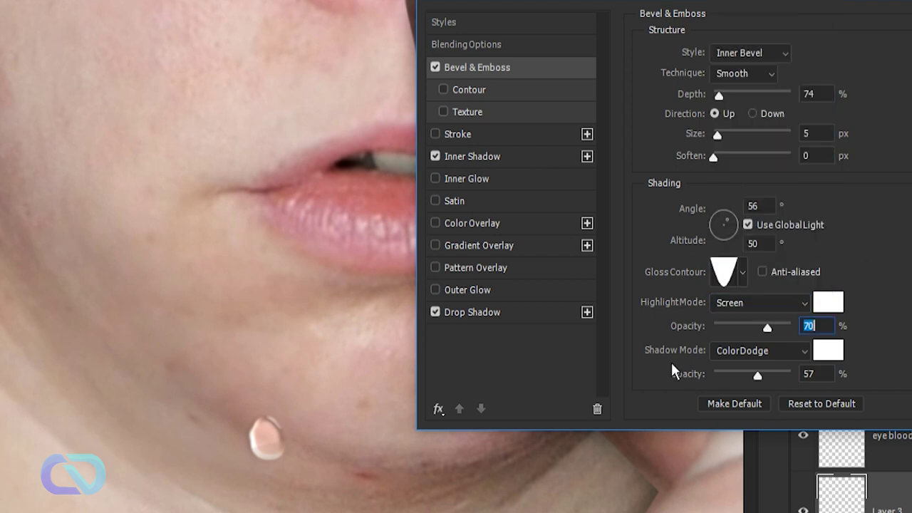
Set the bevel's shadow mode to Lighten with black (000000) as the shadow colour
click(764, 353)
click(734, 13)
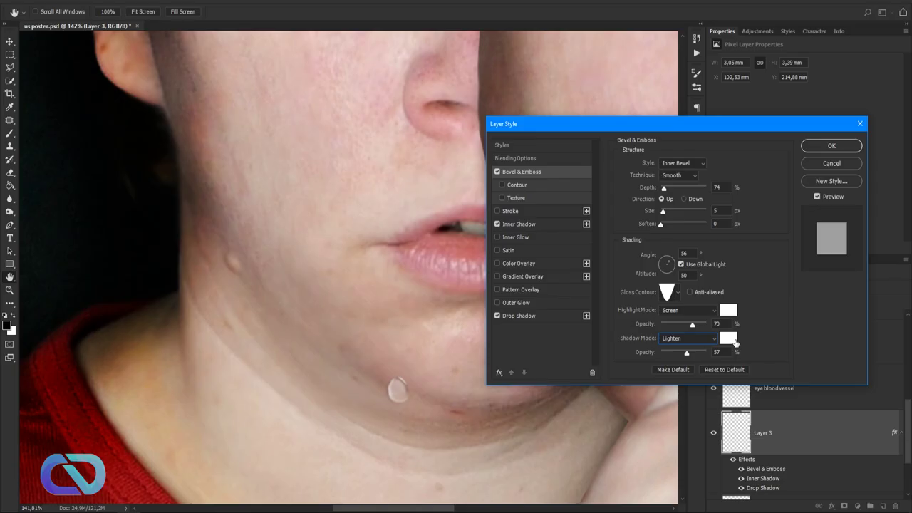
click(735, 339)
text(000000)
click(758, 113)
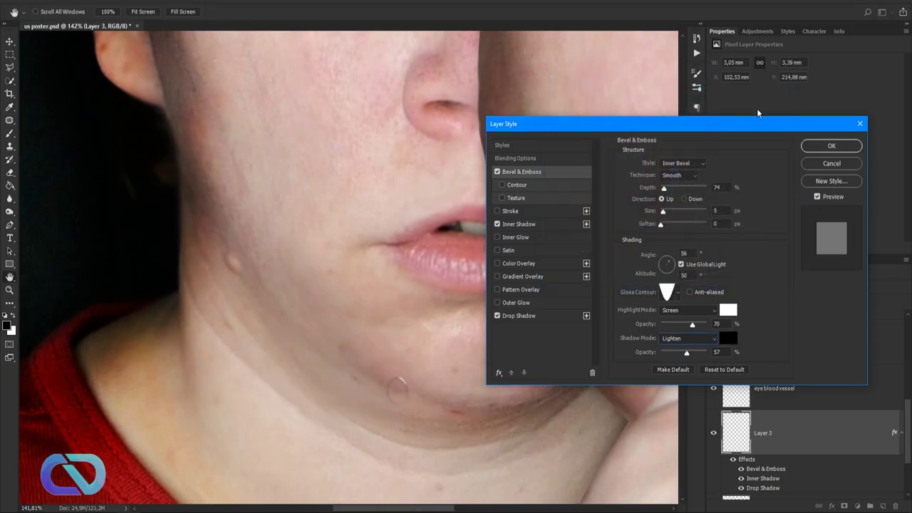
Set the bevel's highlight opacity to 100%, shadow opacity to 73%, light angle to 45° and altitude to 37°, and apply the layer style
drag(692, 324, 709, 333)
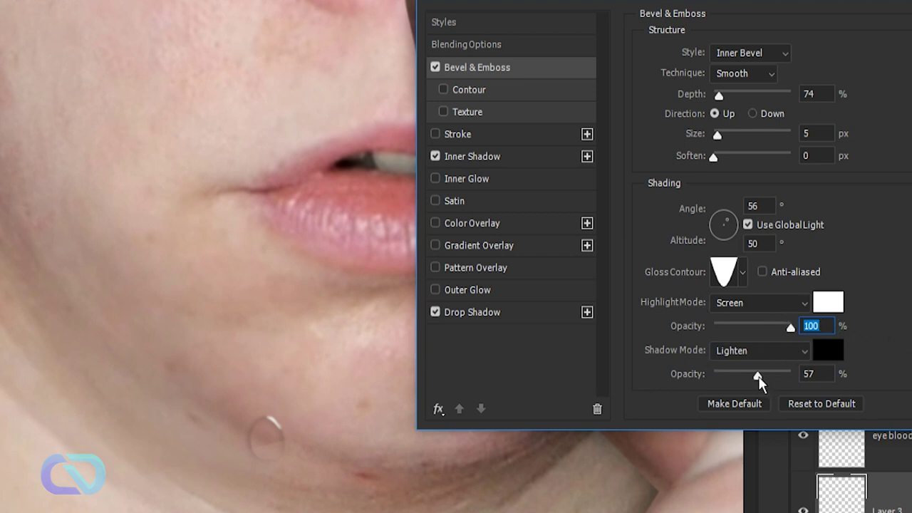
drag(758, 377, 770, 375)
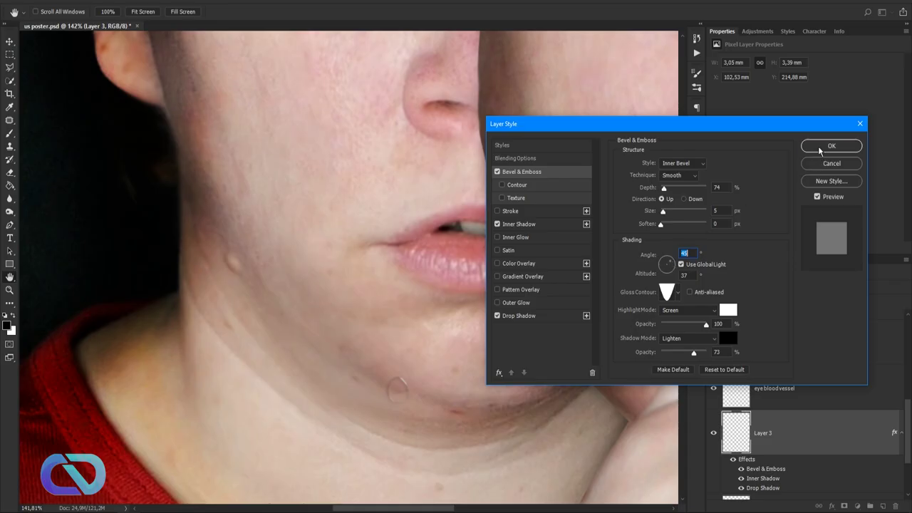
click(827, 147)
Paint a short tear streak from the rear face's inner eye corner down the cheek with a soft 13 px brush at 80% opacity
scroll(380, 371, up, 3)
scroll(382, 371, down, 5)
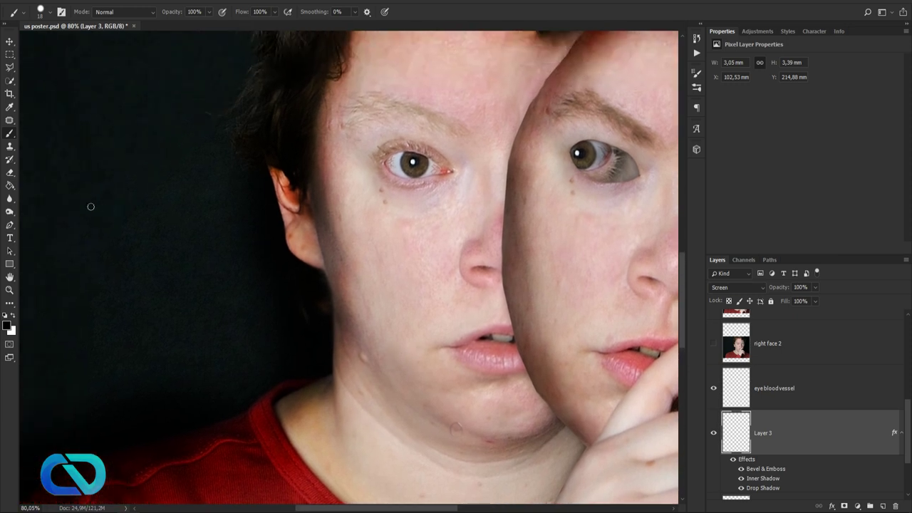
drag(175, 15, 147, 17)
click(43, 14)
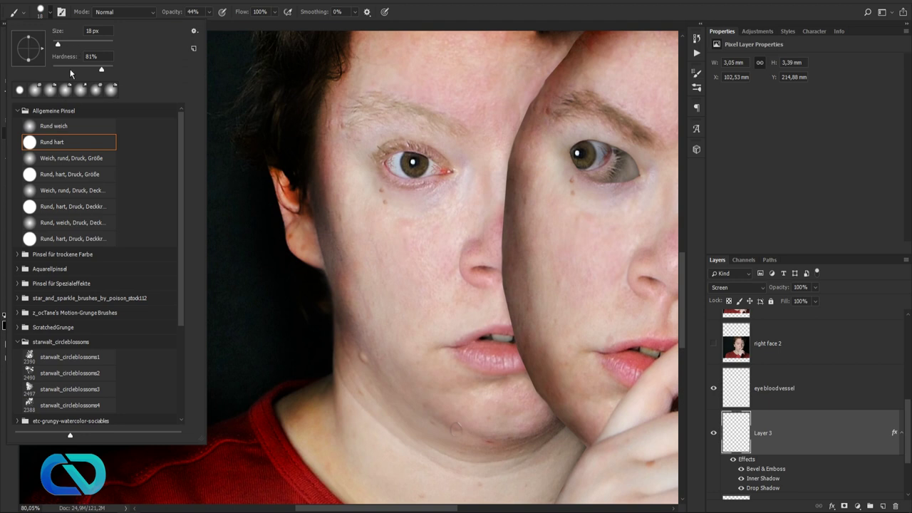
drag(60, 45, 57, 45)
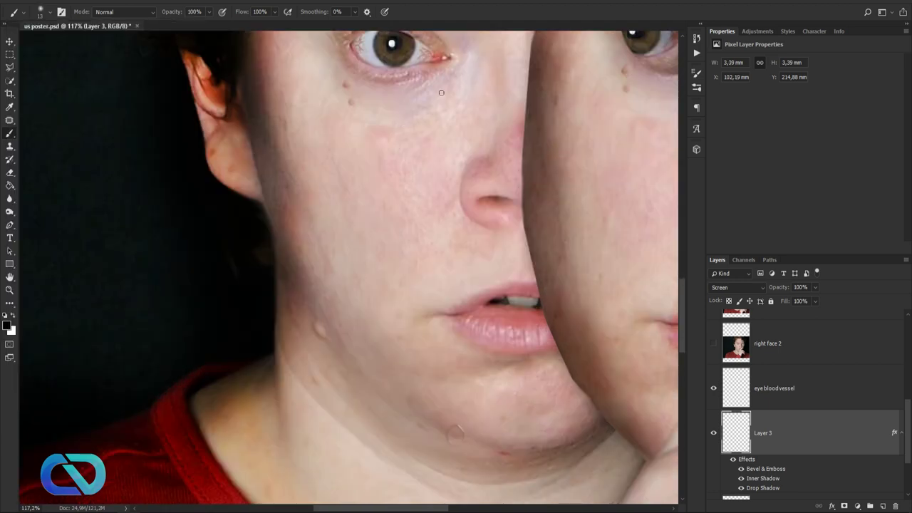
drag(180, 14, 168, 14)
drag(442, 61, 422, 164)
Edit Layer 3's Bevel & Emboss to 100% shadow opacity, a -14° light angle and 69° altitude
scroll(584, 290, down, 3)
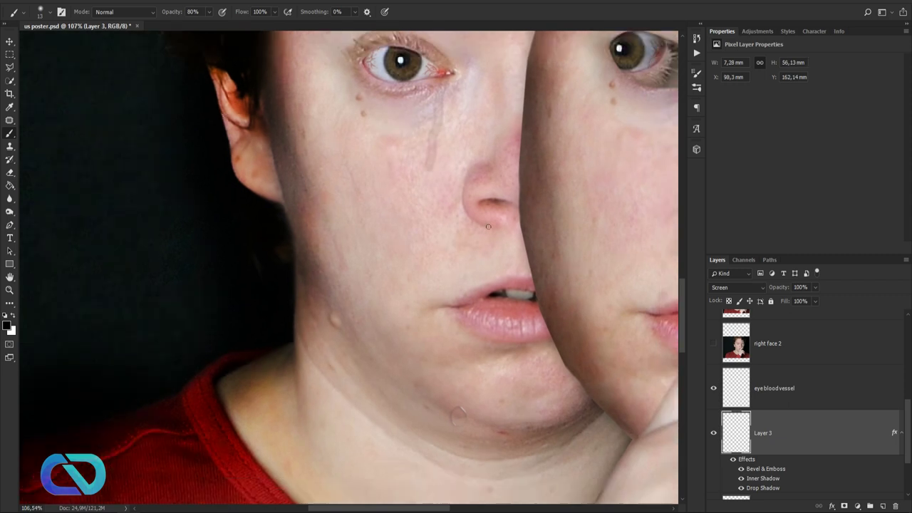
scroll(490, 227, up, 2)
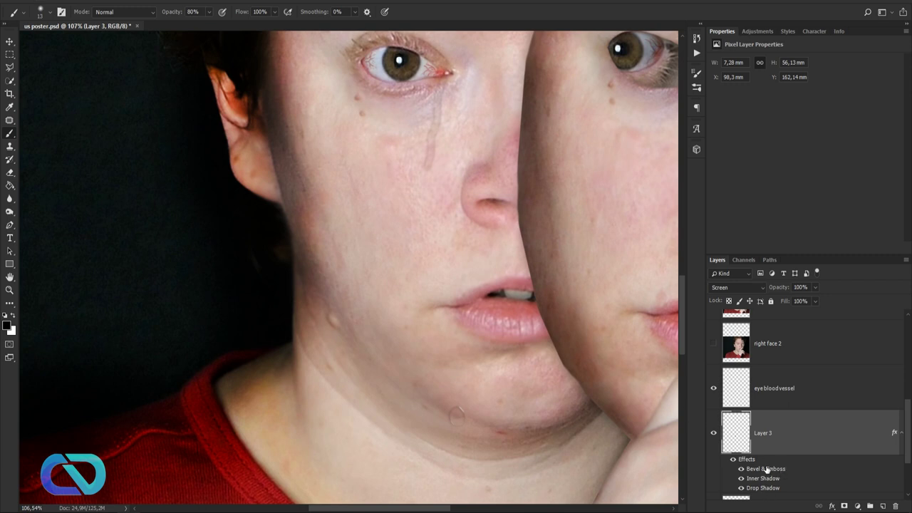
double_click(766, 469)
double_click(727, 320)
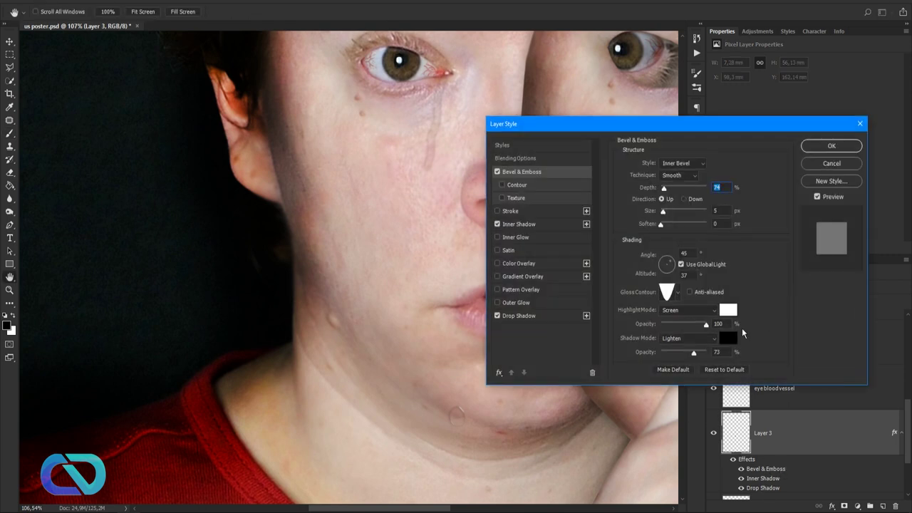
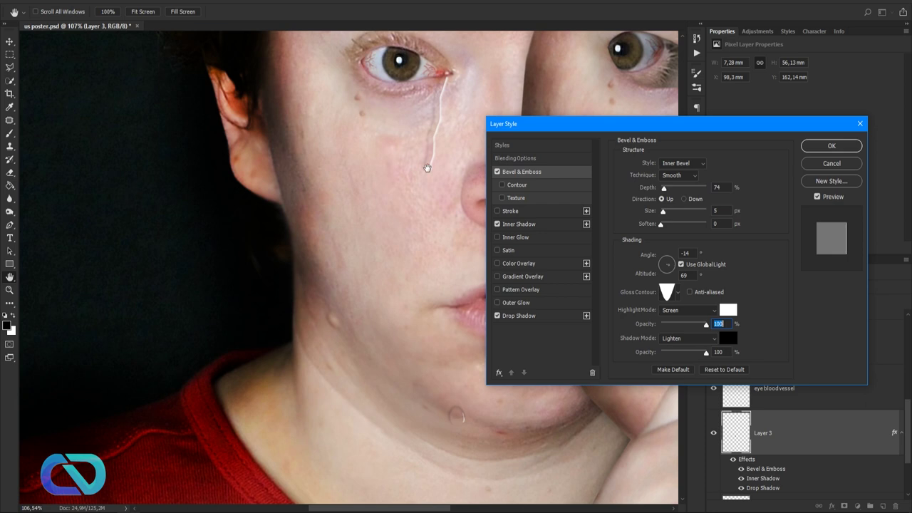
click(831, 150)
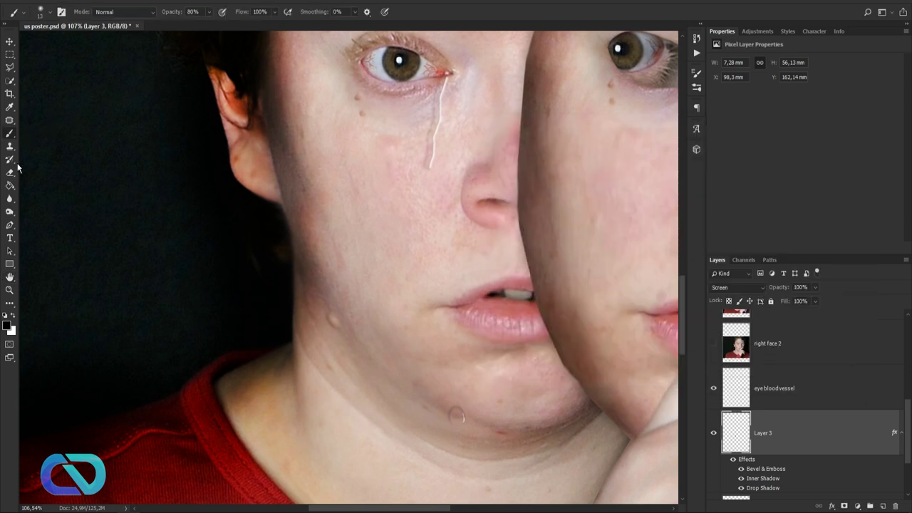
Erase the short tear streak beside the nose with the Eraser at 100% opacity
click(10, 172)
mouse_move(427, 149)
mouse_down()
mouse_move(447, 101)
mouse_move(443, 79)
mouse_up()
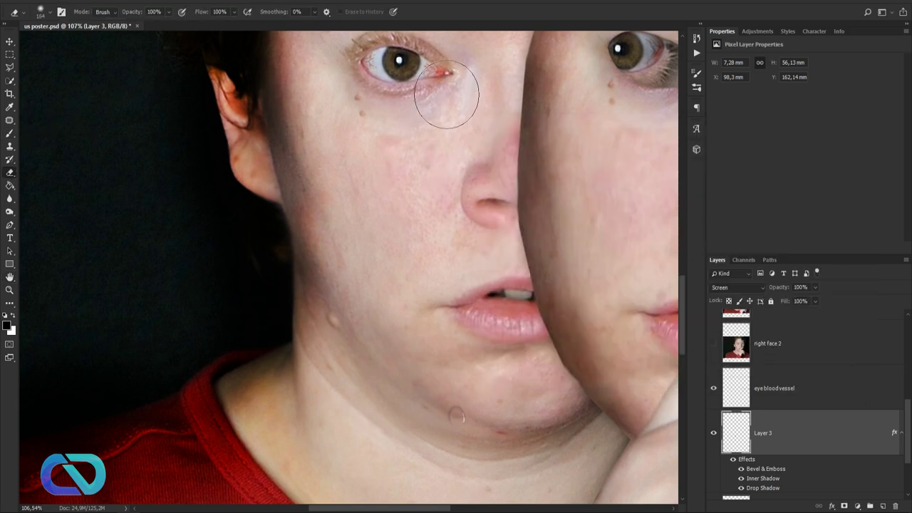
Paint a long tear track from the rear face's inner eye corner down to the chin spot with a 17 px brush at 50% opacity
click(10, 134)
drag(178, 12, 161, 13)
click(44, 11)
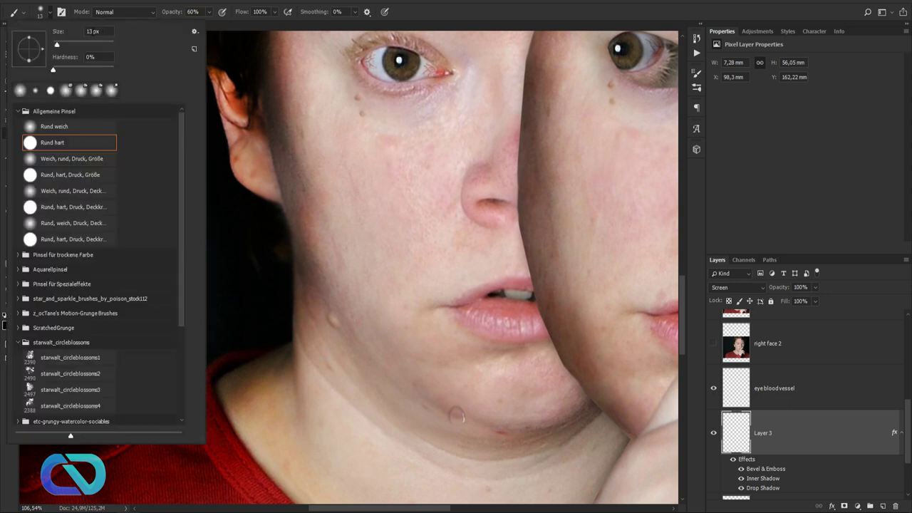
text(17)
key(Return)
text(5)
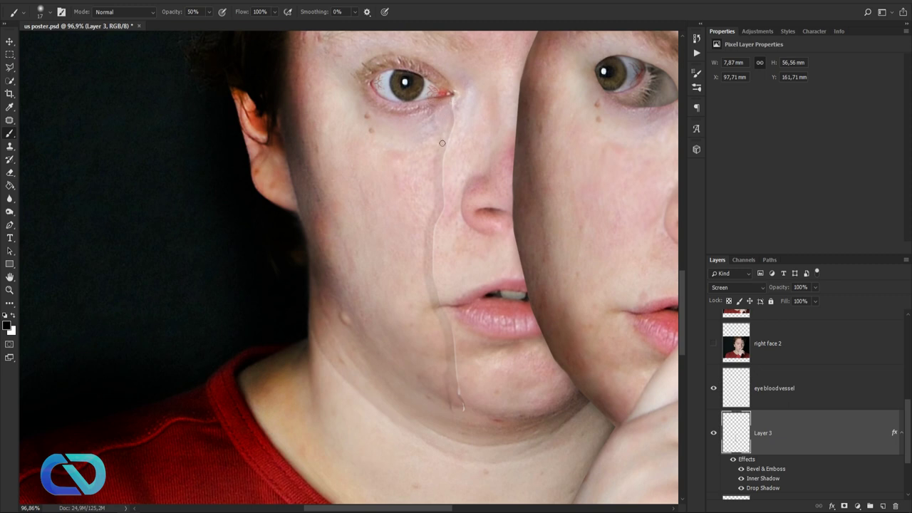
Soften the tear track below the eye and along the cheek with a soft 25 px eraser at 35% opacity
scroll(431, 187, up, 3)
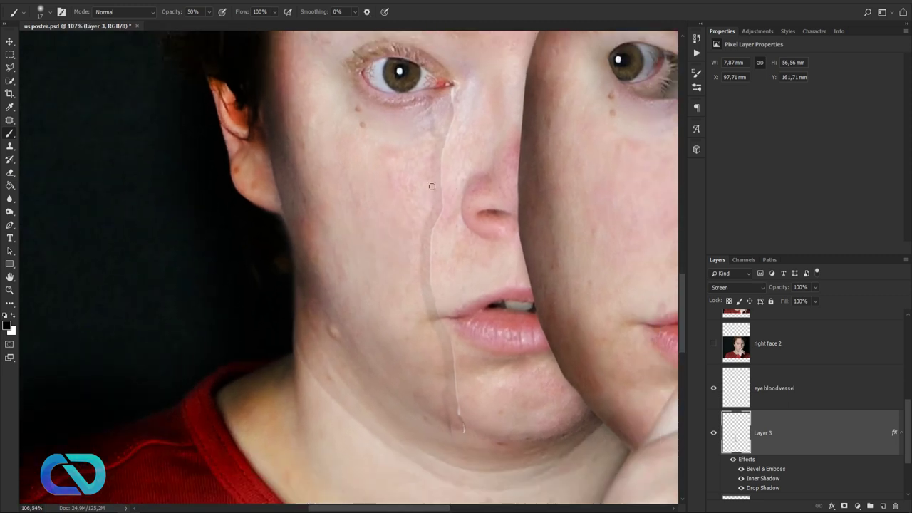
click(10, 173)
click(41, 12)
click(40, 13)
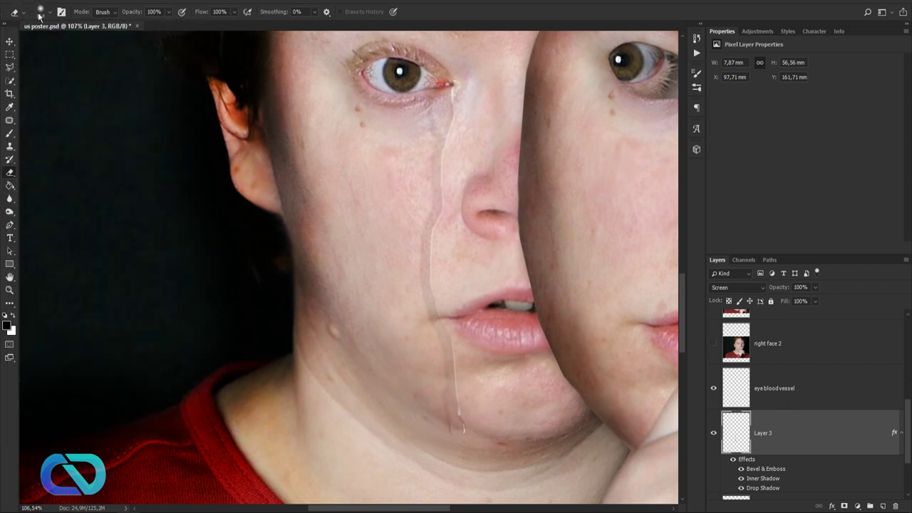
click(39, 12)
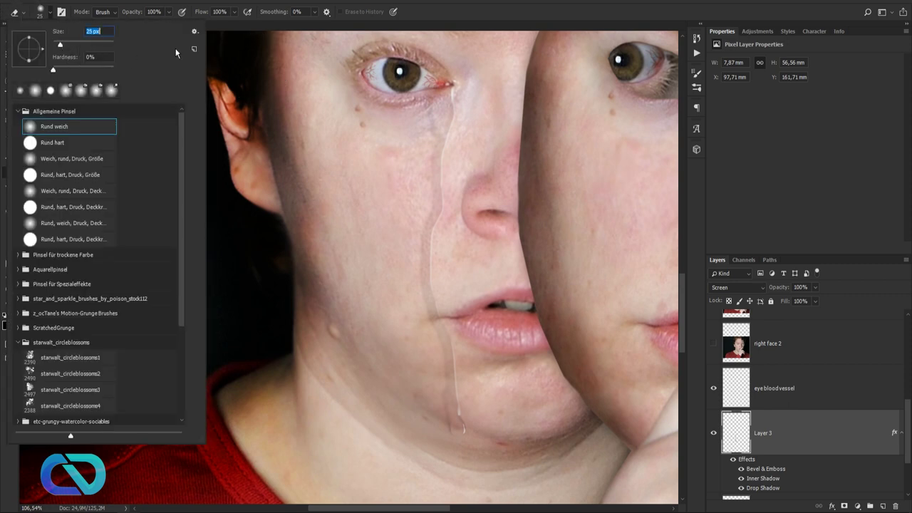
key(Return)
drag(139, 14, 106, 18)
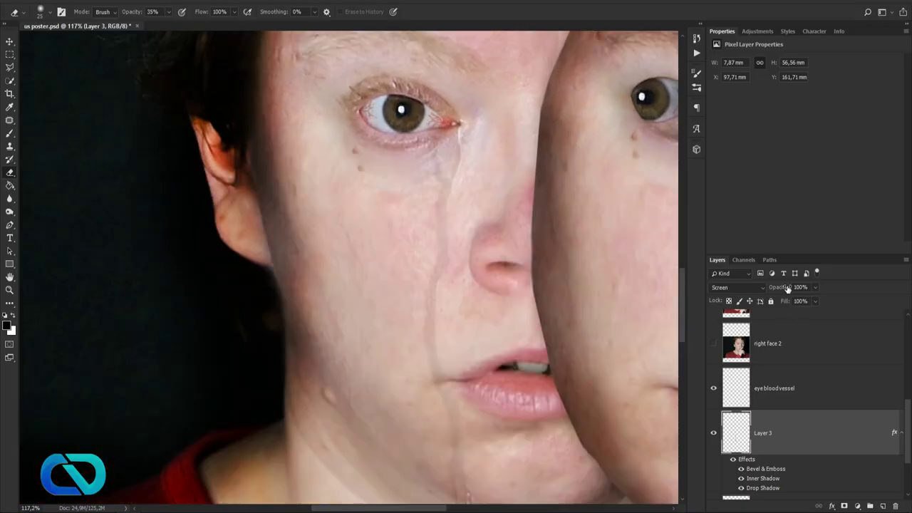
Soften the tear's end at the chin with the Eraser at 35% and 11% opacity, and set Layer 3's opacity to 85%
mouse_move(783, 288)
mouse_down()
mouse_move(755, 289)
mouse_move(800, 289)
mouse_up()
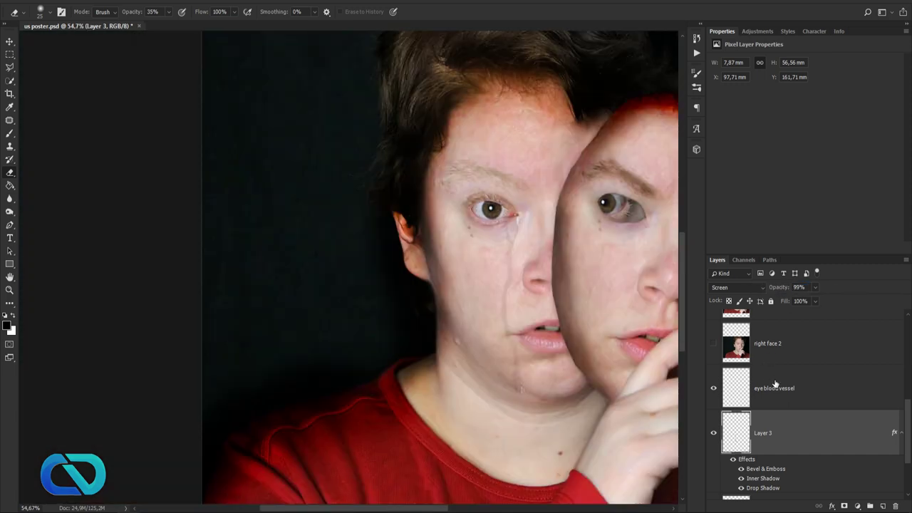
drag(782, 288, 817, 290)
scroll(558, 419, up, 5)
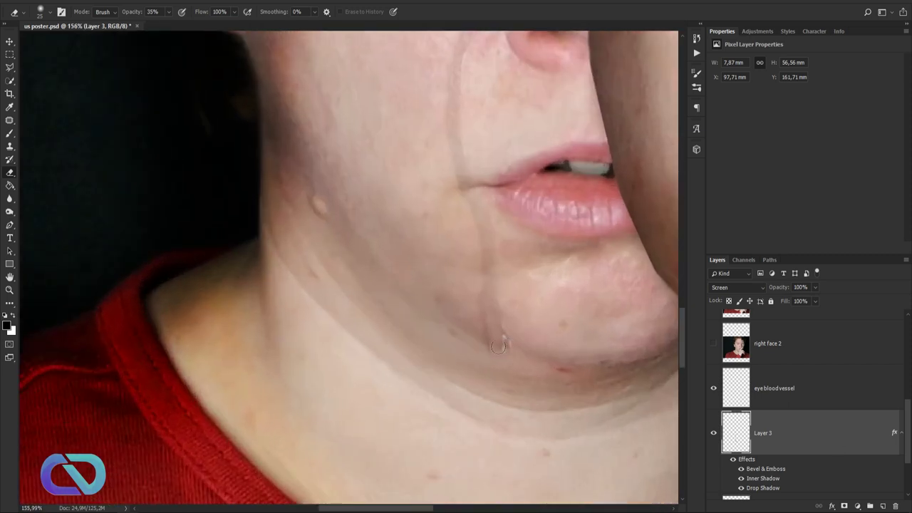
click(505, 342)
key(1)
key(1)
scroll(677, 320, down, 5)
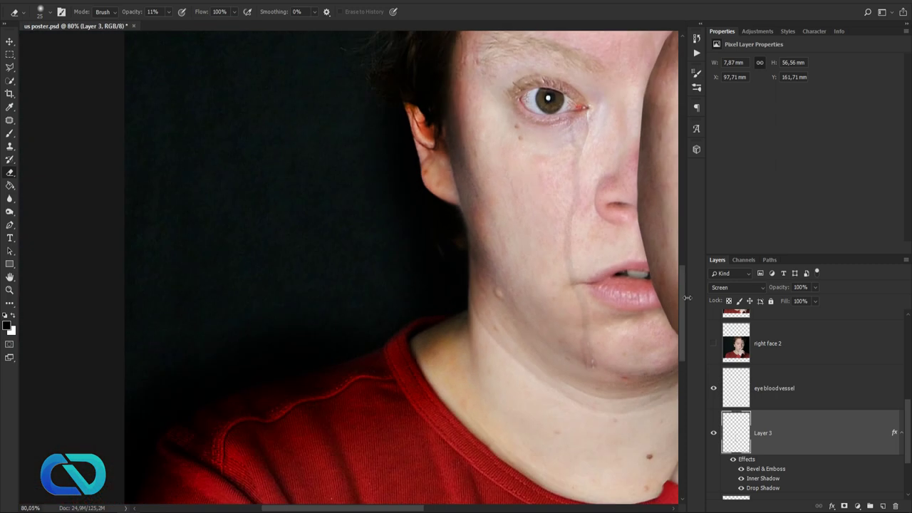
drag(781, 290, 793, 355)
scroll(572, 347, down, 3)
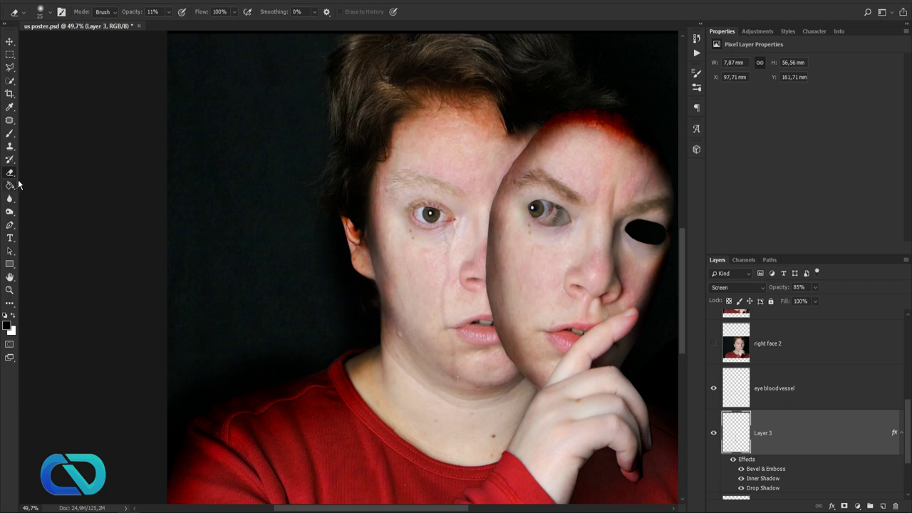
Paint wet highlights along the rear face's lower eyelid and tear track with a 17 px brush at 100% and 76% opacity
click(11, 134)
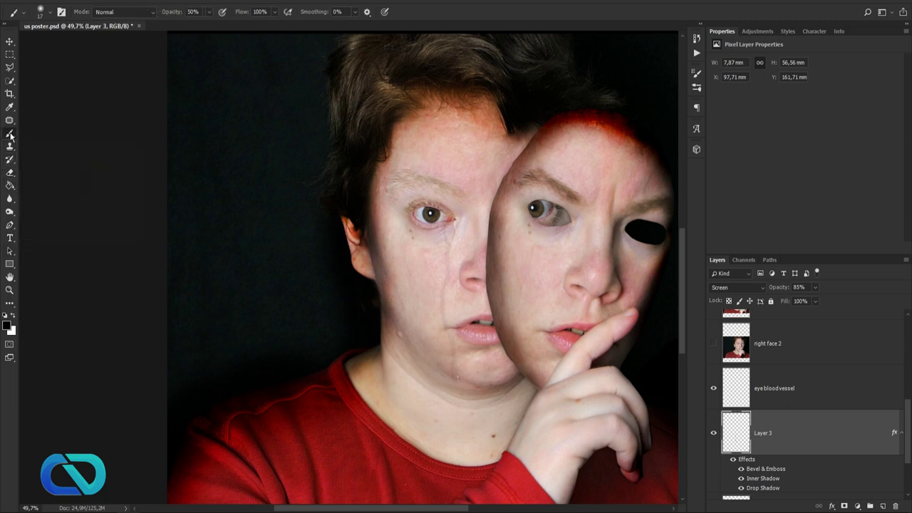
mouse_move(430, 226)
mouse_down()
mouse_move(503, 215)
mouse_move(414, 214)
mouse_move(373, 191)
mouse_up()
key(0)
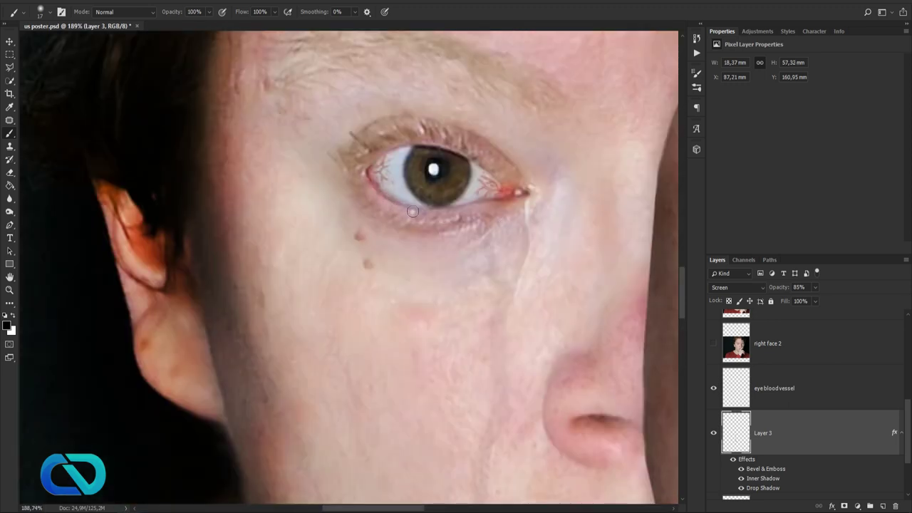
drag(442, 214, 508, 205)
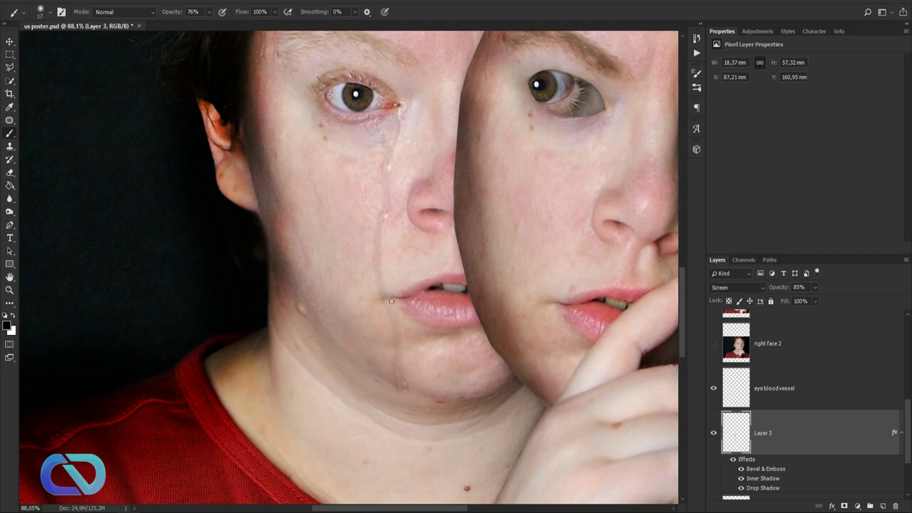
scroll(389, 305, up, 8)
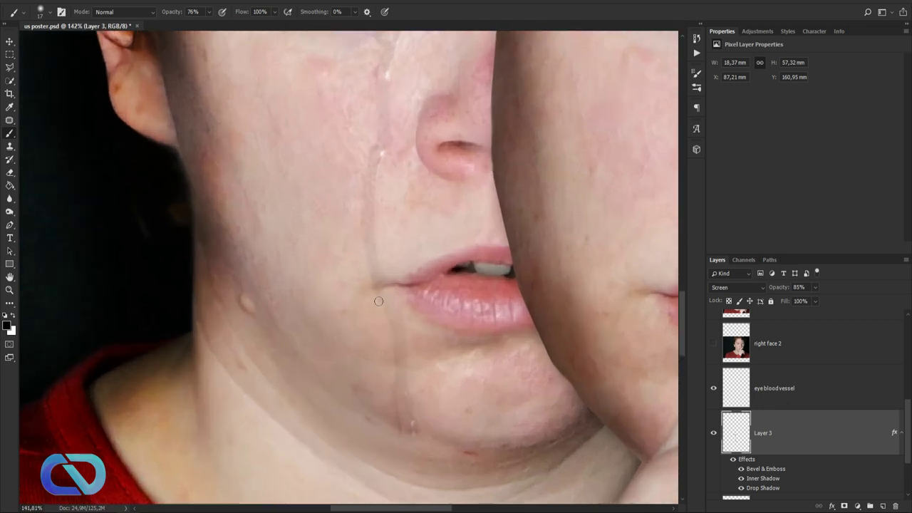
Paint a fainter tear glint beside the corner of the rear face's mouth with the brush at 43% opacity
drag(178, 16, 171, 17)
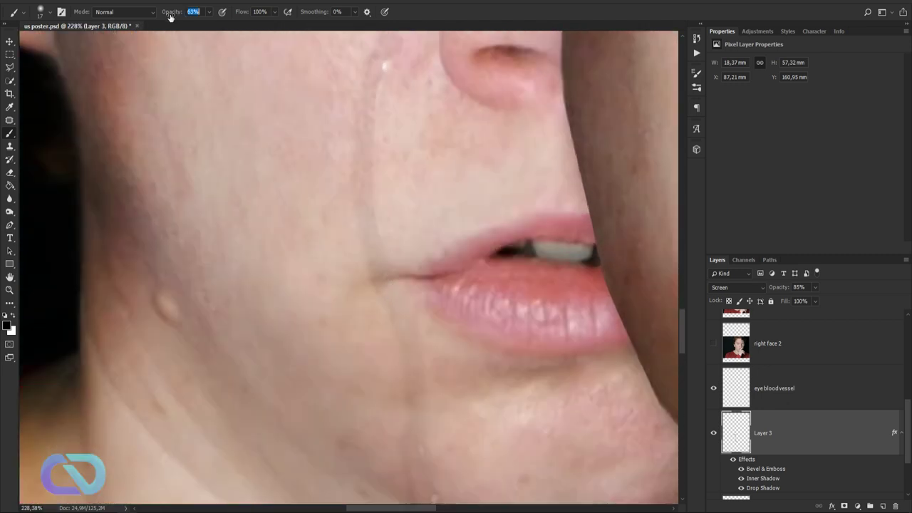
key(4)
key(3)
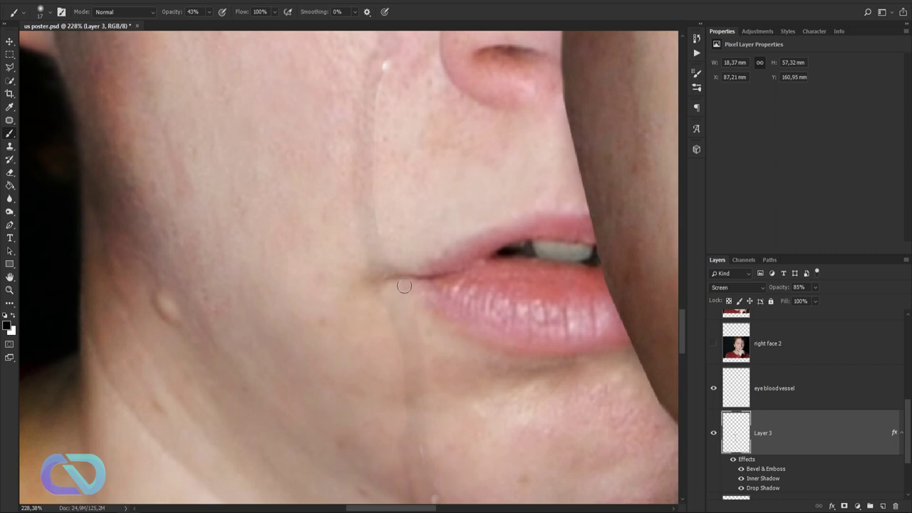
scroll(449, 242, down, 3)
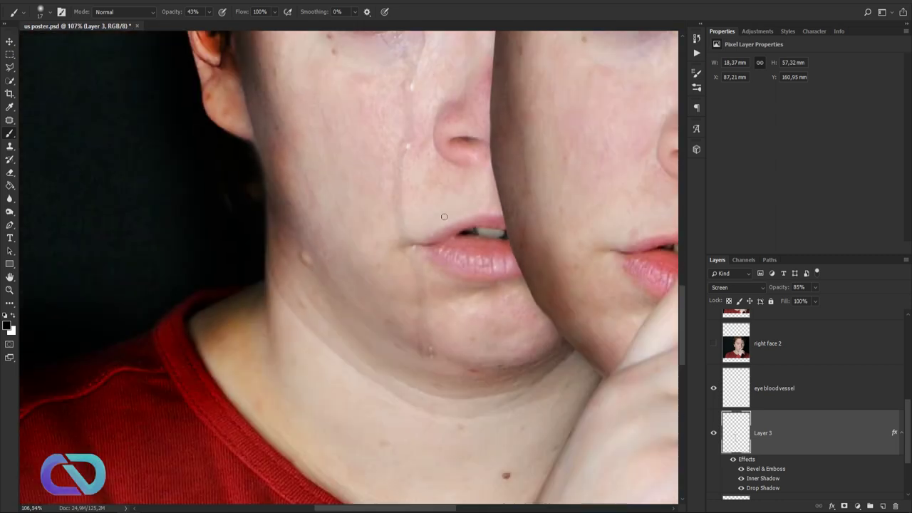
Paint wet highlights along the lower eyelid of the eye seen in the front mask at 43% and 100% brush opacity
drag(433, 138, 371, 246)
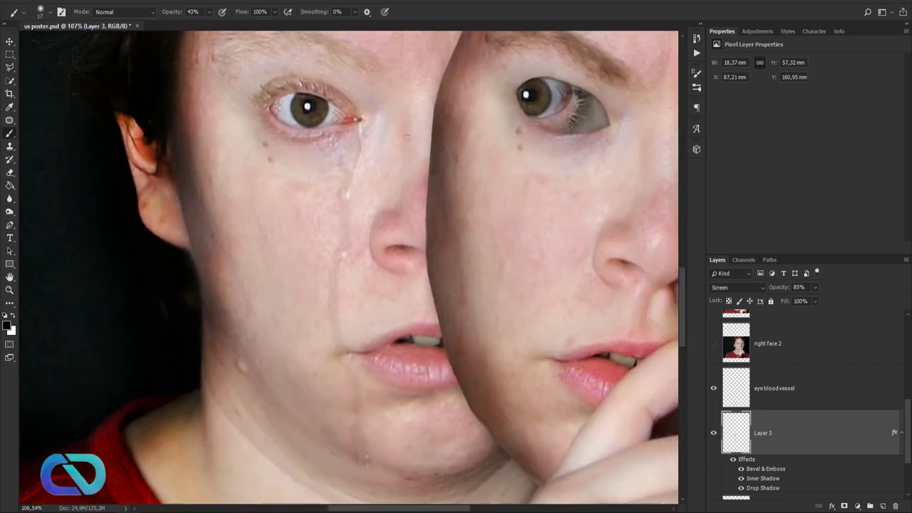
scroll(424, 151, up, 4)
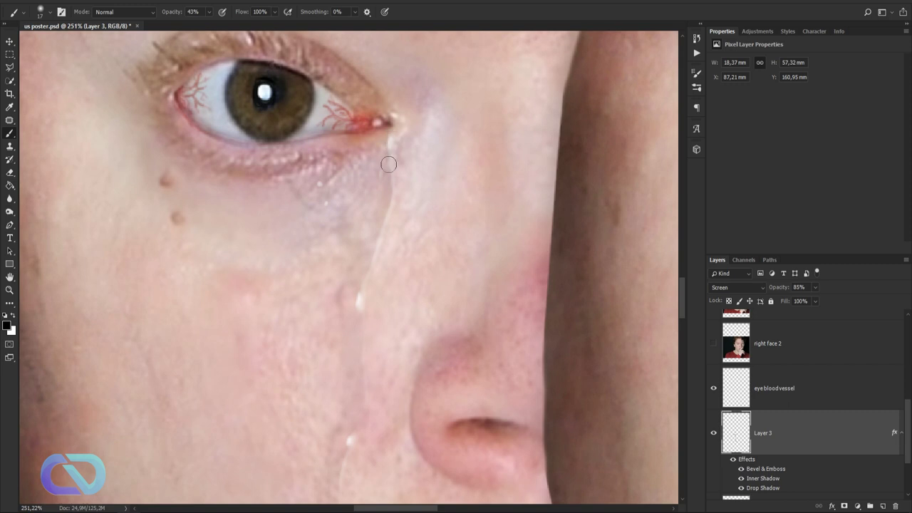
scroll(445, 275, down, 5)
drag(481, 278, 340, 303)
scroll(373, 221, up, 2)
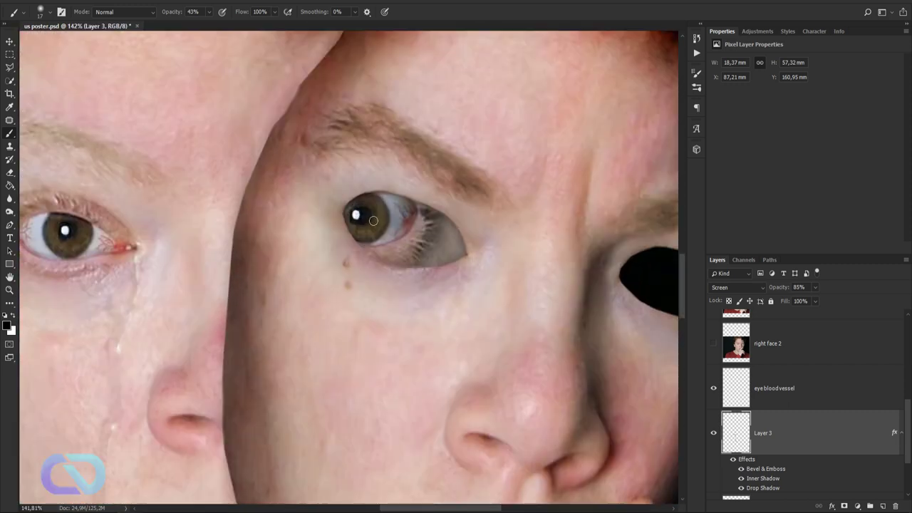
scroll(374, 220, up, 3)
mouse_move(385, 261)
mouse_down()
mouse_move(432, 256)
mouse_move(451, 213)
mouse_up()
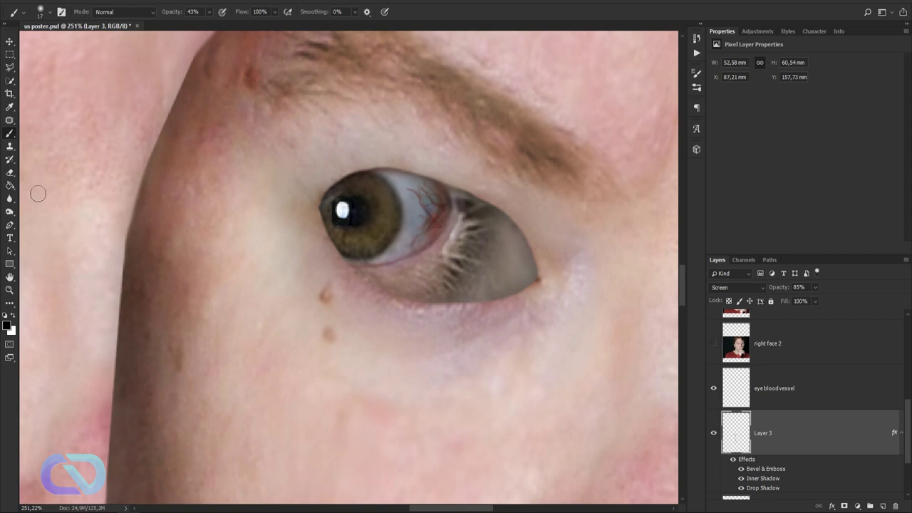
key(0)
key(ctrl+0)
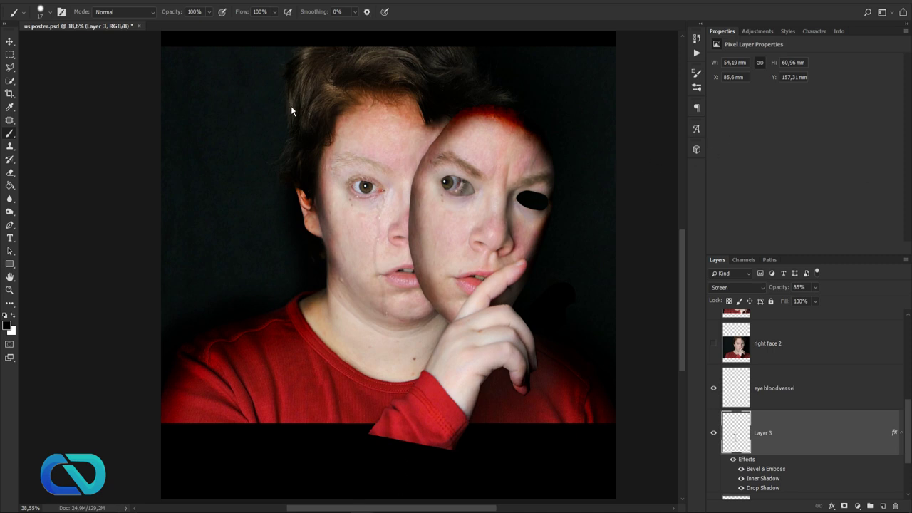
Delete the part of Layer 1's sleeve that hangs below the photo's lower edge, using a rectangular selection of about 48 × 14 mm
scroll(290, 105, down, 1)
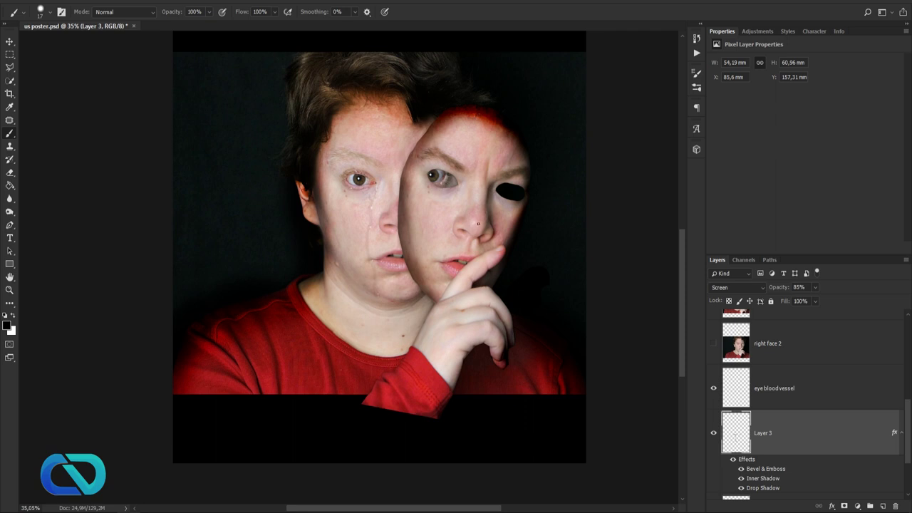
drag(250, 171, 259, 189)
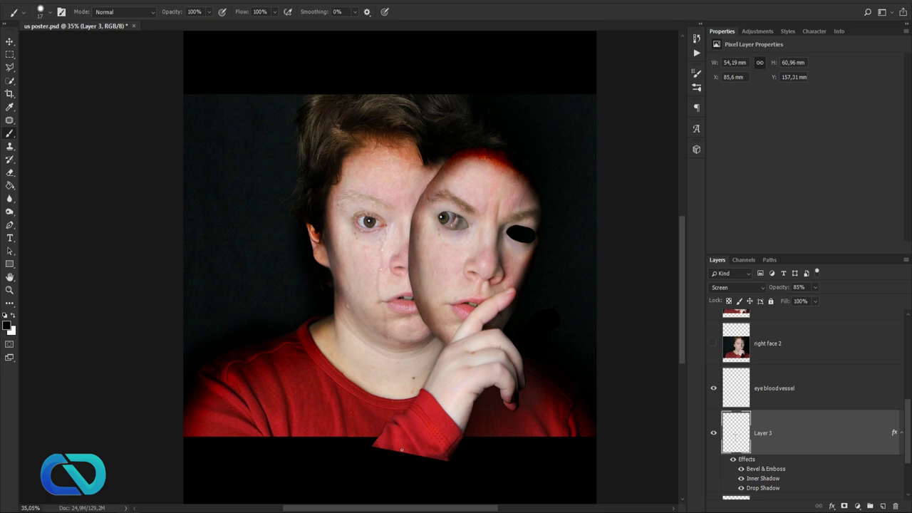
scroll(841, 420, up, 3)
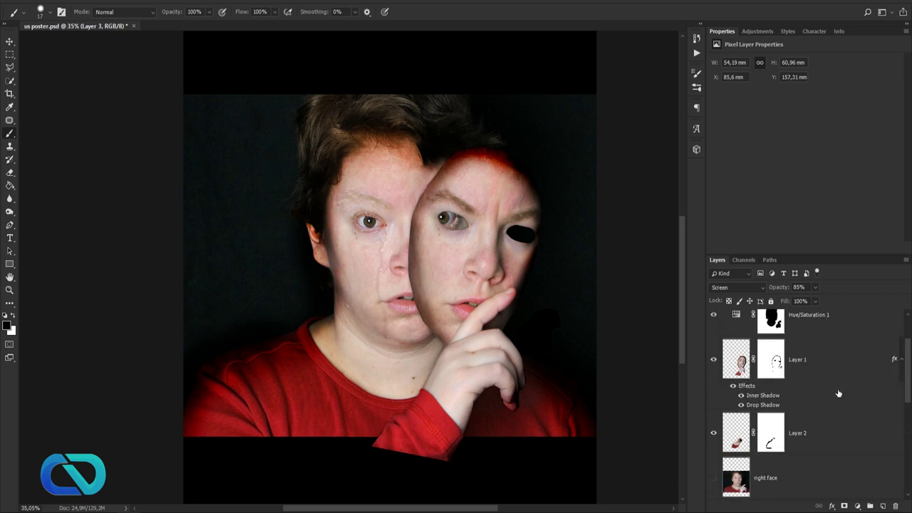
click(832, 371)
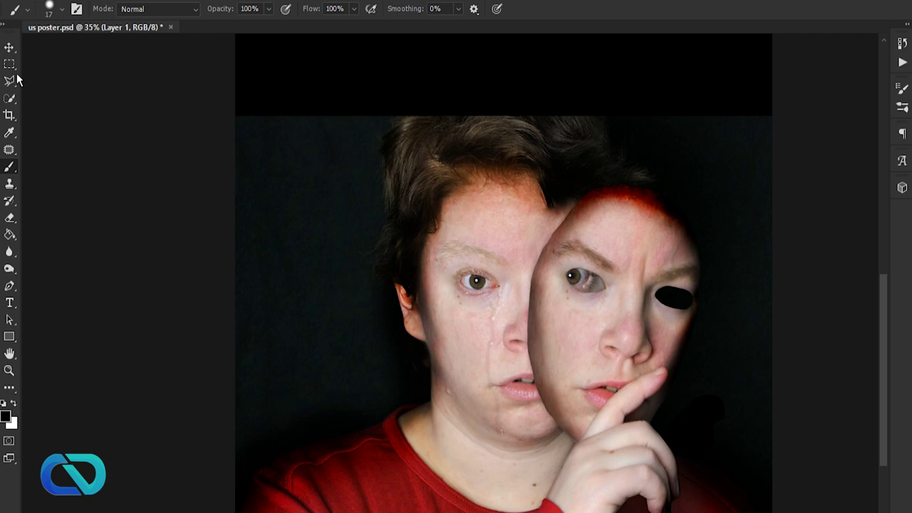
click(9, 64)
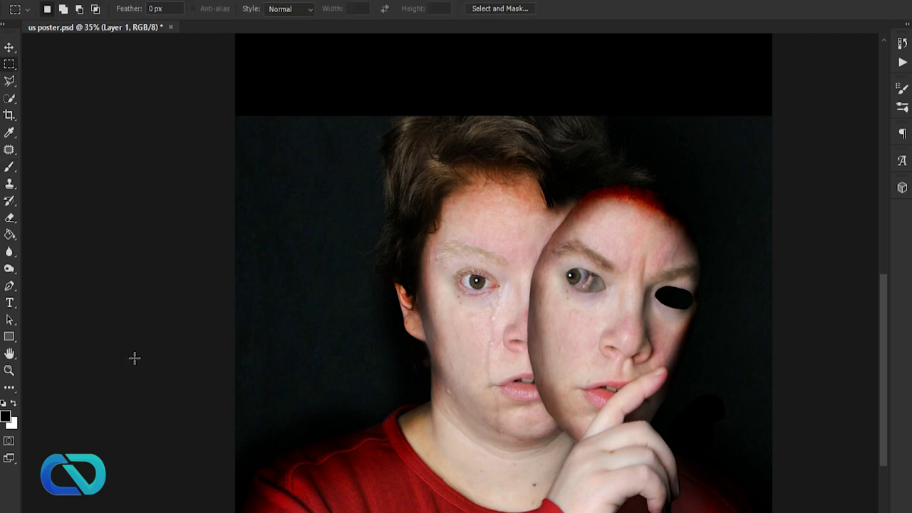
scroll(586, 499, up, 12)
drag(184, 350, 482, 442)
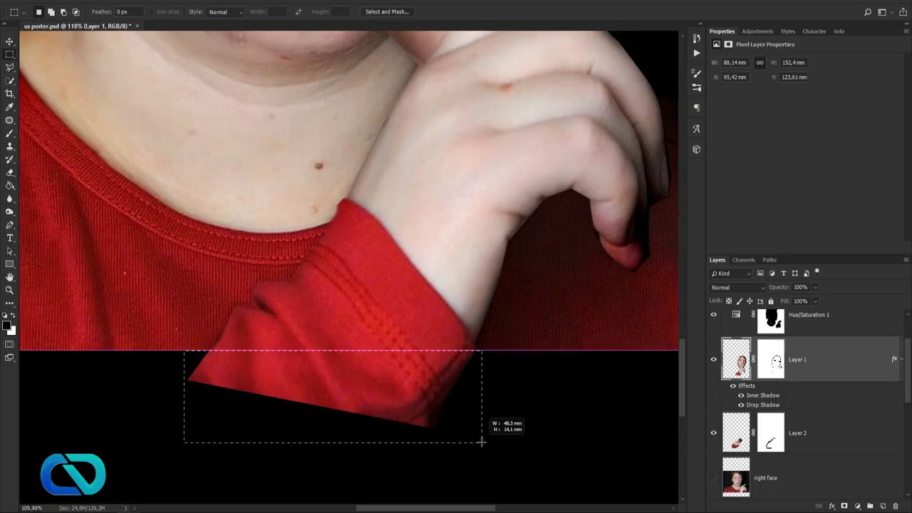
key(Delete)
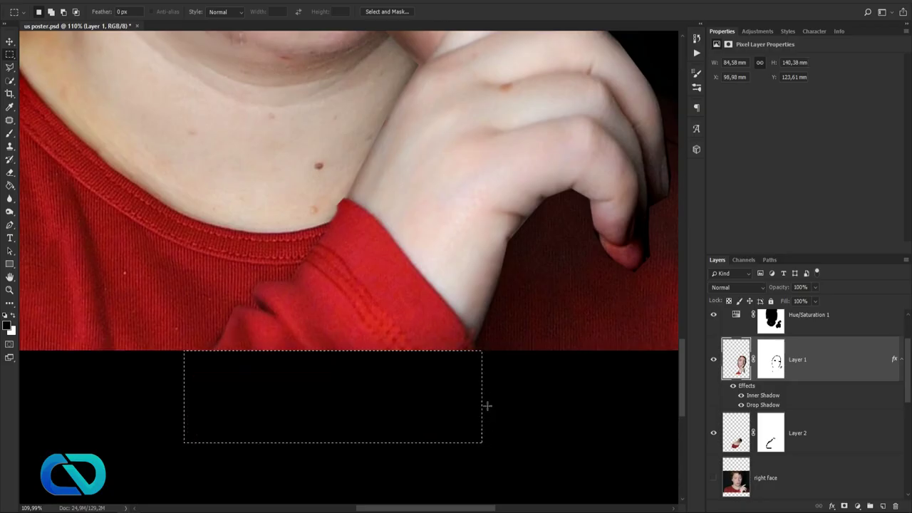
key(ctrl+0)
Erase the dark grey backdrop around the head and shoulders on the left face layer with a soft 202 px eraser at 100% opacity
scroll(820, 429, down, 5)
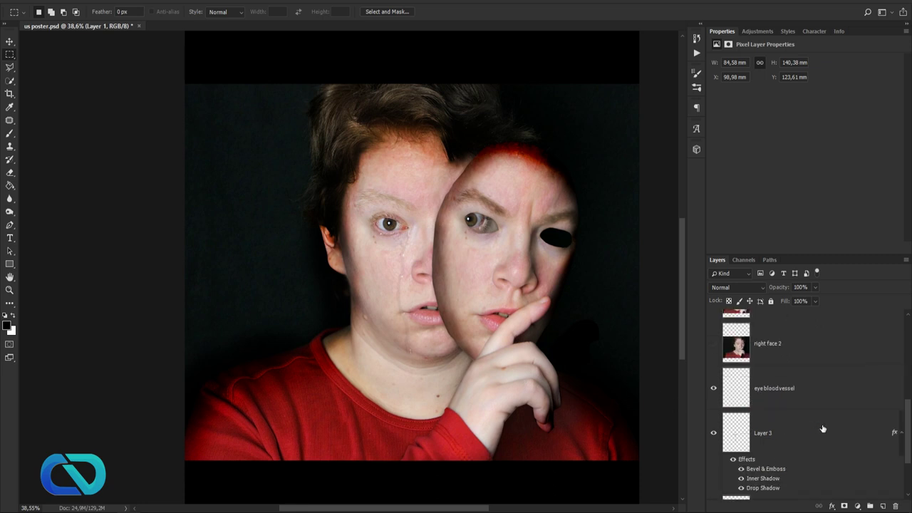
scroll(823, 429, down, 2)
click(787, 444)
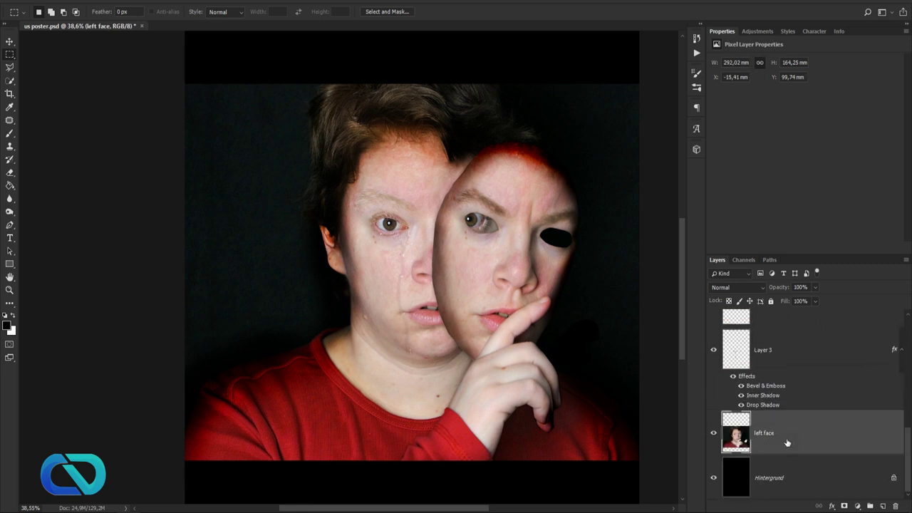
scroll(283, 247, up, 1)
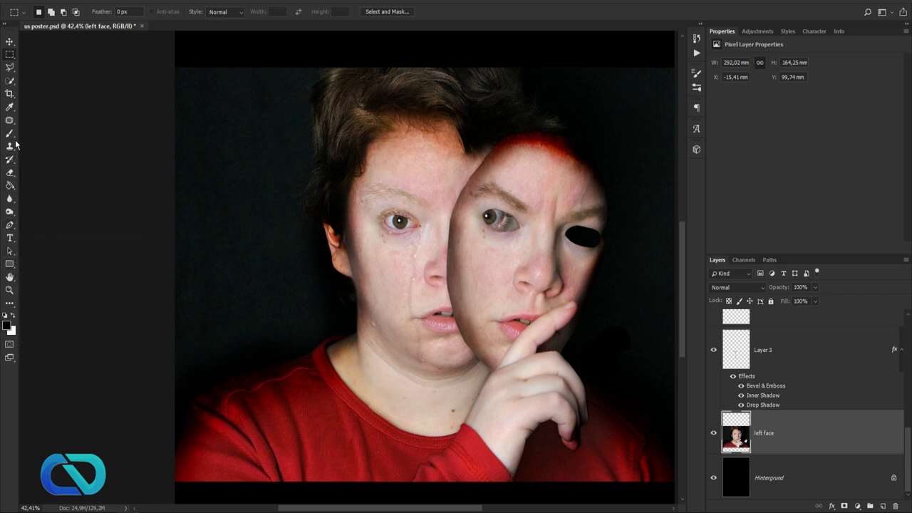
click(10, 174)
click(46, 10)
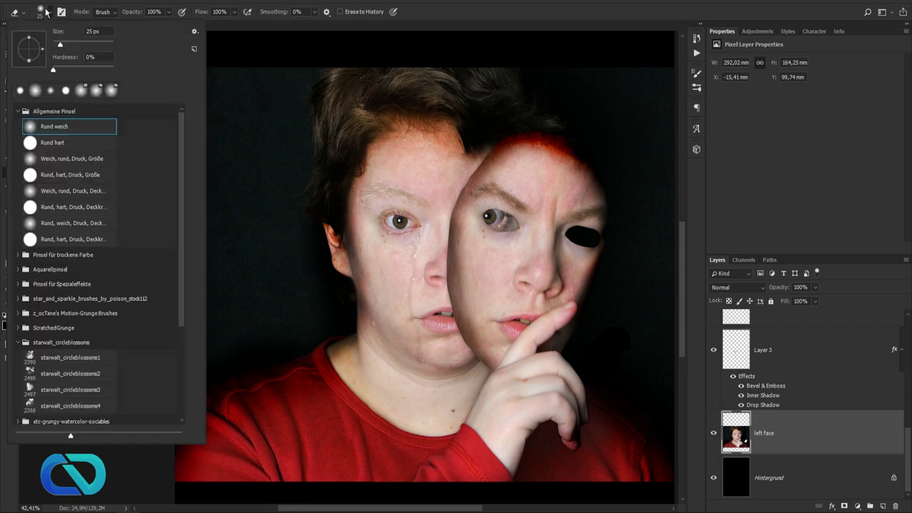
drag(67, 47, 87, 48)
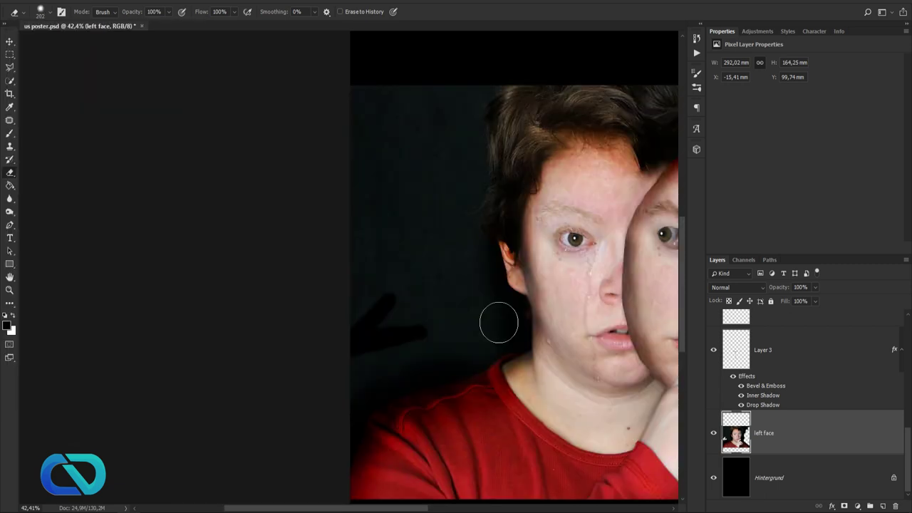
mouse_move(359, 188)
mouse_down()
mouse_move(392, 280)
mouse_move(427, 173)
mouse_move(460, 311)
mouse_move(479, 319)
mouse_move(448, 136)
mouse_up()
drag(514, 155, 461, 258)
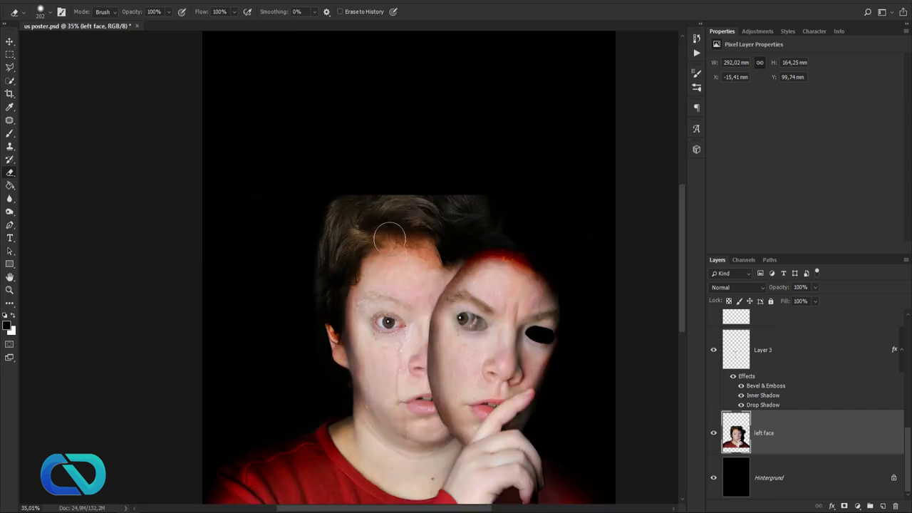
mouse_move(407, 362)
mouse_down()
mouse_move(404, 294)
mouse_move(407, 302)
mouse_up()
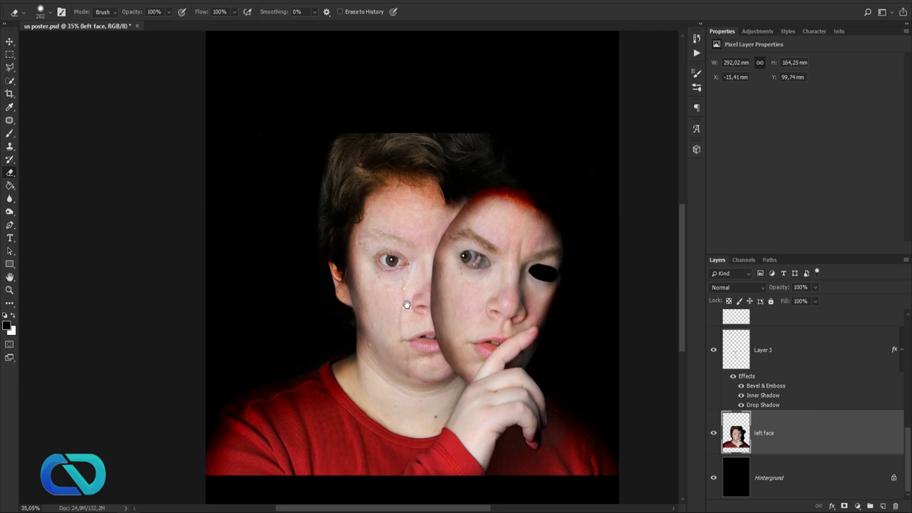
Compare the image with and without the Hue/Saturation 1 adjustment layer
scroll(862, 345, up, 5)
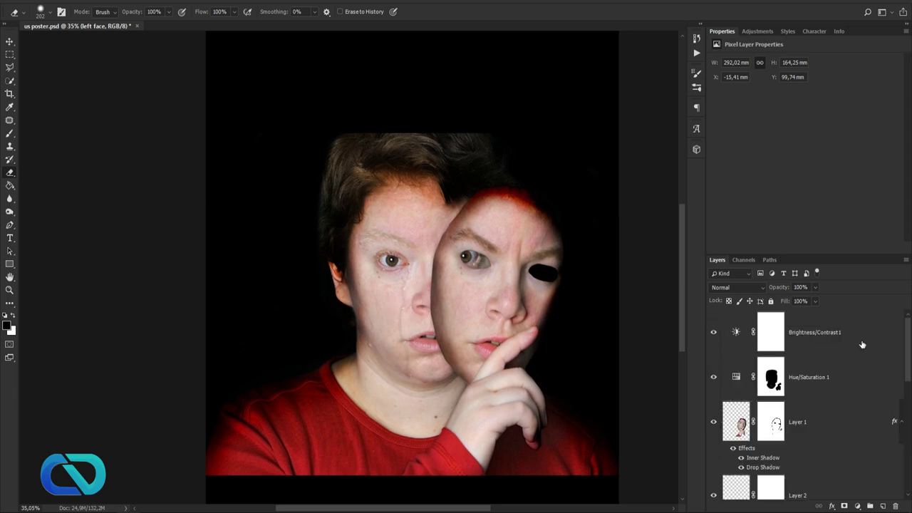
click(748, 389)
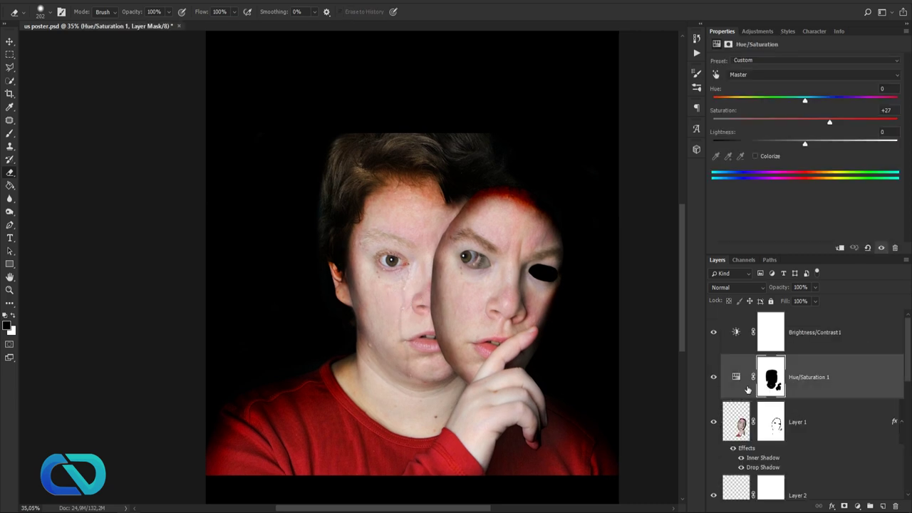
click(714, 379)
click(714, 379)
Add a Hue/Saturation adjustment layer above Brightness/Contrast 1 and set its saturation to -100
click(743, 352)
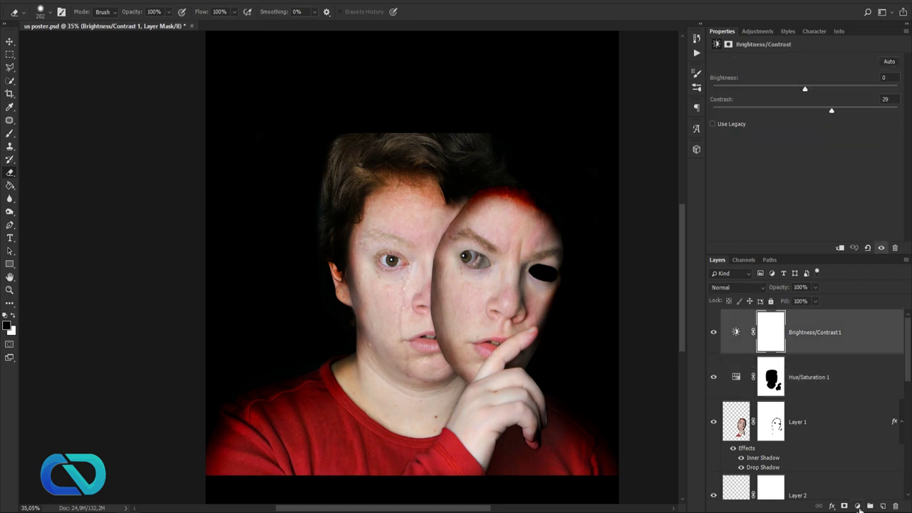
click(858, 506)
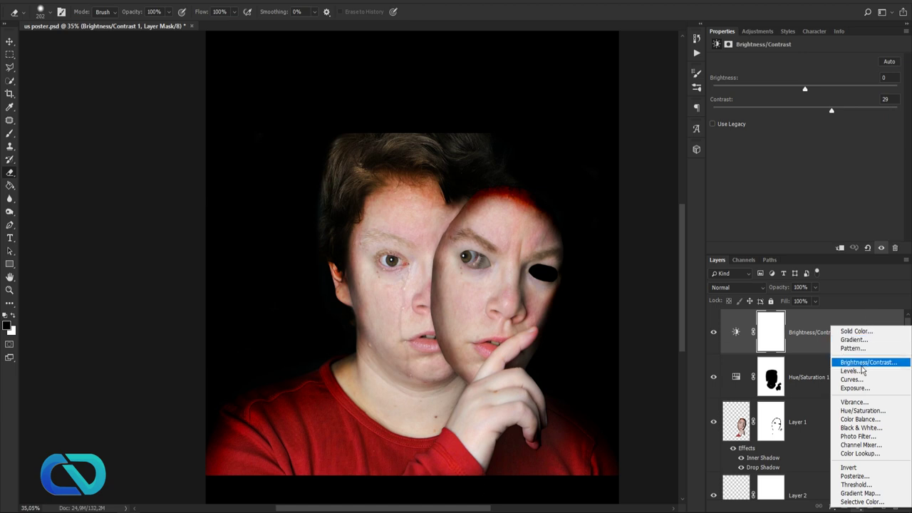
click(863, 411)
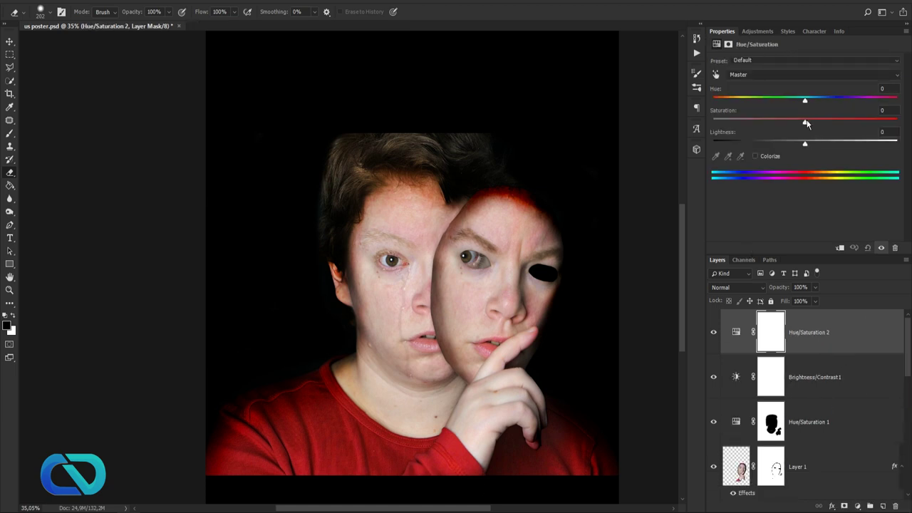
drag(805, 122, 681, 130)
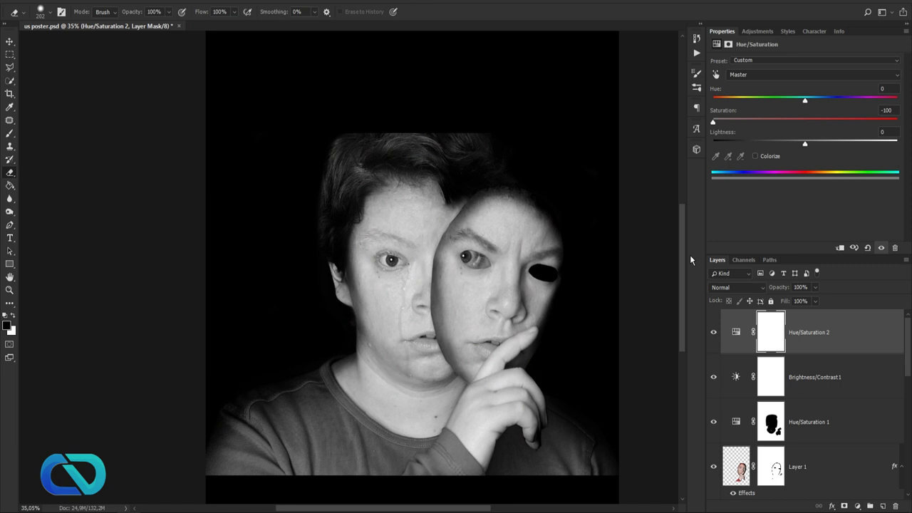
Paint black over the shirt on the Hue/Saturation 2 mask with a soft 139 px brush at 100% opacity to bring back its red
click(10, 134)
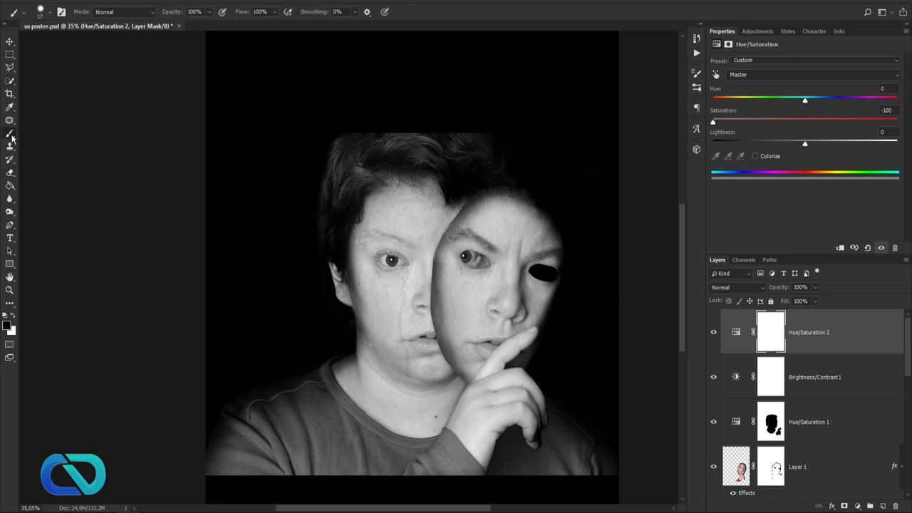
click(40, 17)
mouse_move(53, 43)
mouse_down()
mouse_move(71, 47)
mouse_move(69, 70)
mouse_up()
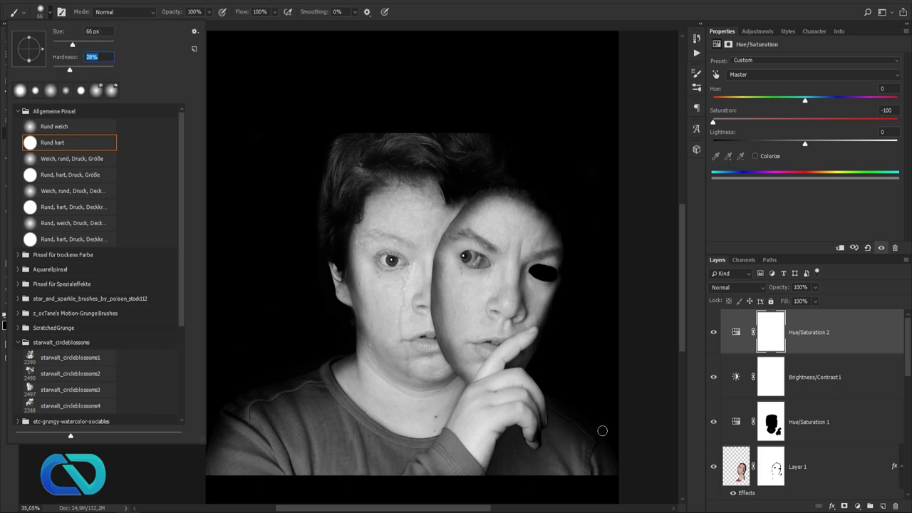
click(311, 449)
click(40, 17)
drag(72, 45, 90, 47)
click(329, 434)
mouse_move(317, 437)
mouse_down()
mouse_move(292, 460)
mouse_move(317, 461)
mouse_move(315, 475)
mouse_move(219, 476)
mouse_up()
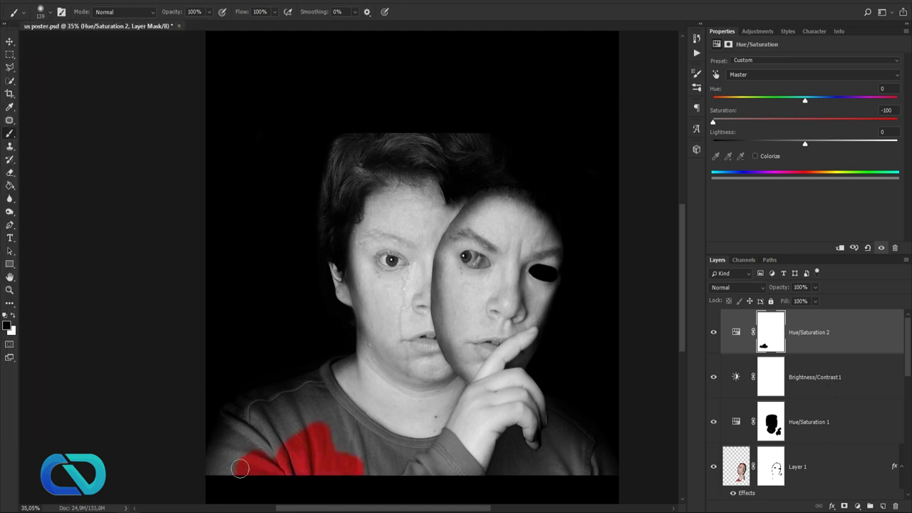
mouse_move(315, 386)
mouse_down()
mouse_move(262, 428)
mouse_move(227, 471)
mouse_move(258, 423)
mouse_move(270, 451)
mouse_move(281, 449)
mouse_move(308, 408)
mouse_move(406, 453)
mouse_move(343, 432)
mouse_move(371, 457)
mouse_move(320, 421)
mouse_move(329, 442)
mouse_move(438, 466)
mouse_move(436, 455)
mouse_move(462, 469)
mouse_move(436, 477)
mouse_move(502, 479)
mouse_move(510, 448)
mouse_move(542, 474)
mouse_move(555, 441)
mouse_up()
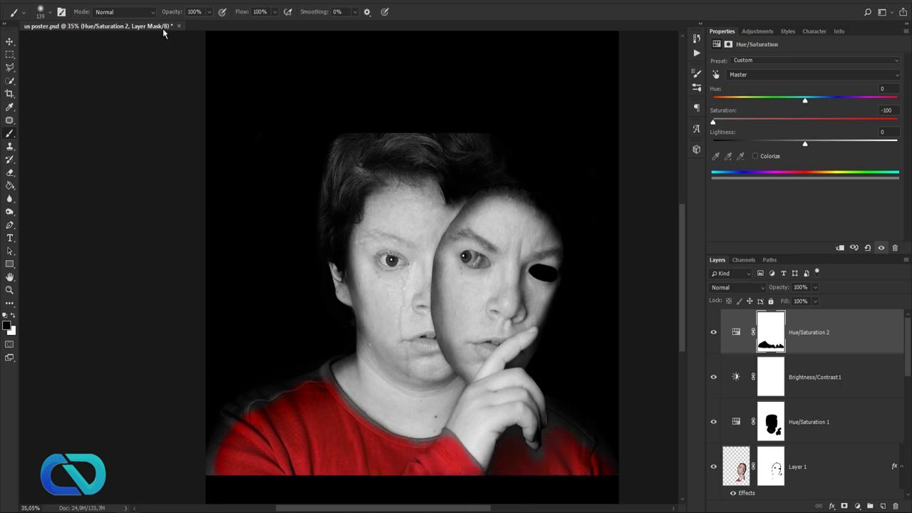
Refine the shirt's collar, shoulders and edges on the Hue/Saturation 2 mask with the 139 px brush at 68% opacity
mouse_move(171, 12)
mouse_down()
mouse_move(150, 18)
mouse_move(158, 20)
mouse_up()
mouse_move(314, 384)
mouse_down()
mouse_move(226, 420)
mouse_move(207, 487)
mouse_move(209, 440)
mouse_move(318, 394)
mouse_move(325, 369)
mouse_move(344, 409)
mouse_move(399, 441)
mouse_move(441, 440)
mouse_move(498, 484)
mouse_move(523, 452)
mouse_move(515, 438)
mouse_move(503, 465)
mouse_move(508, 449)
mouse_move(548, 455)
mouse_move(558, 422)
mouse_move(597, 460)
mouse_up()
scroll(578, 473, up, 4)
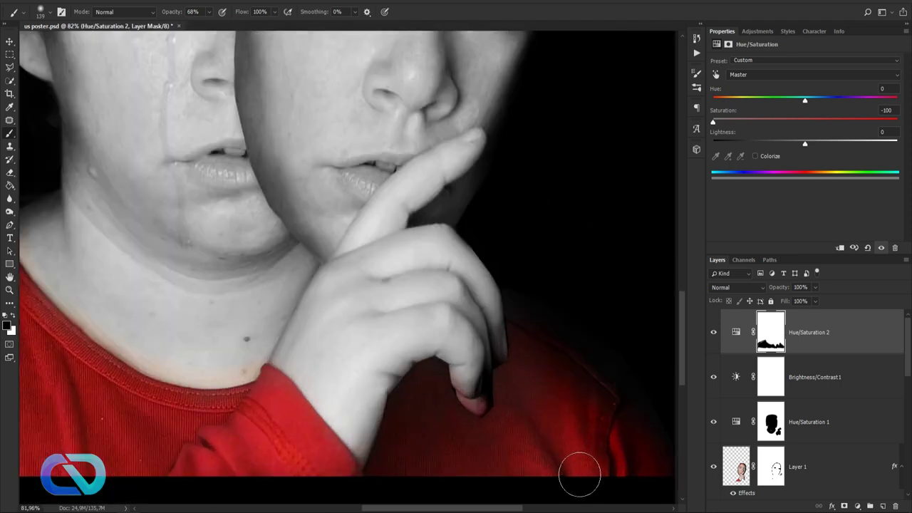
scroll(518, 456, down, 6)
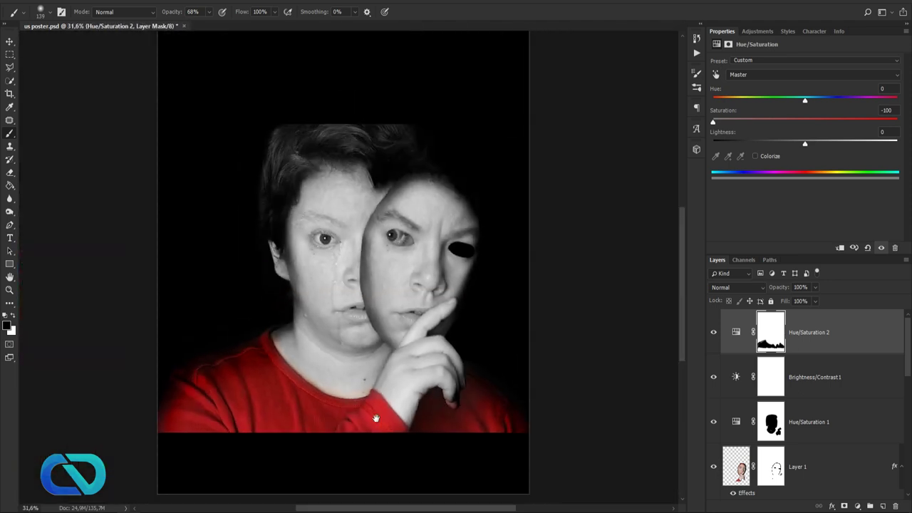
Partly restore skin colour on the neck, hand and both faces by painting the Hue/Saturation 2 mask black at 38% opacity
scroll(206, 271, up, 4)
drag(179, 15, 177, 16)
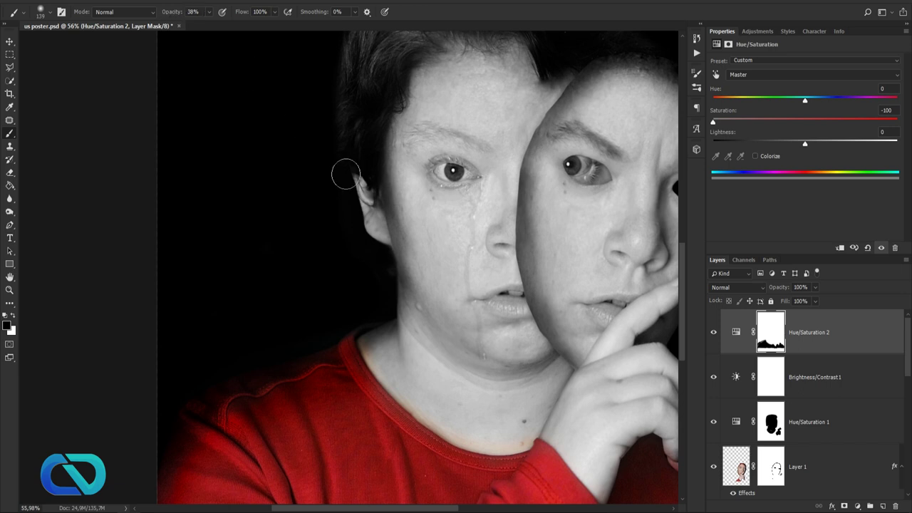
scroll(464, 255, down, 3)
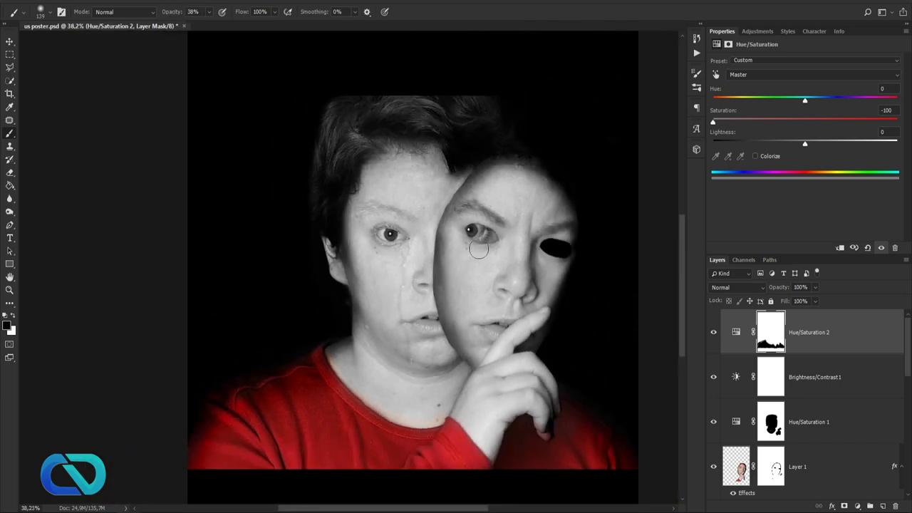
drag(338, 376, 385, 366)
drag(502, 335, 516, 332)
mouse_move(459, 334)
mouse_down()
mouse_move(442, 186)
mouse_move(435, 175)
mouse_move(386, 181)
mouse_move(416, 230)
mouse_move(363, 251)
mouse_move(377, 271)
mouse_move(411, 261)
mouse_move(375, 344)
mouse_up()
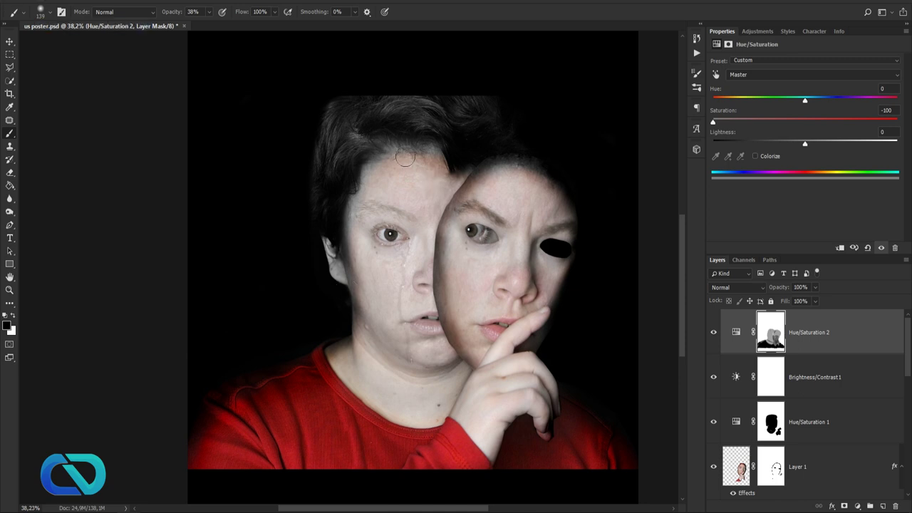
mouse_move(405, 137)
mouse_down()
mouse_move(435, 146)
mouse_move(421, 146)
mouse_up()
Bring more colour back into both faces on the Hue/Saturation 2 mask using a 417 px brush, 0% hardness, at 29% opacity
click(41, 11)
drag(101, 45, 105, 45)
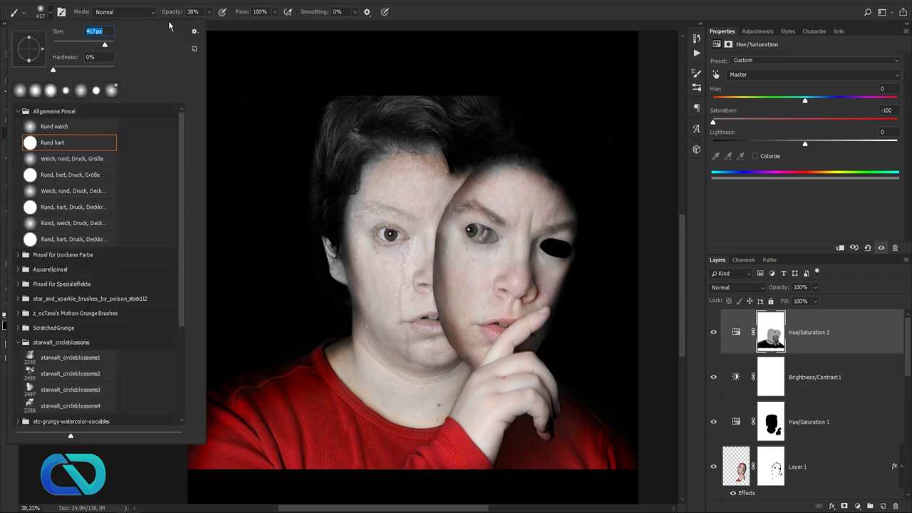
drag(166, 12, 160, 12)
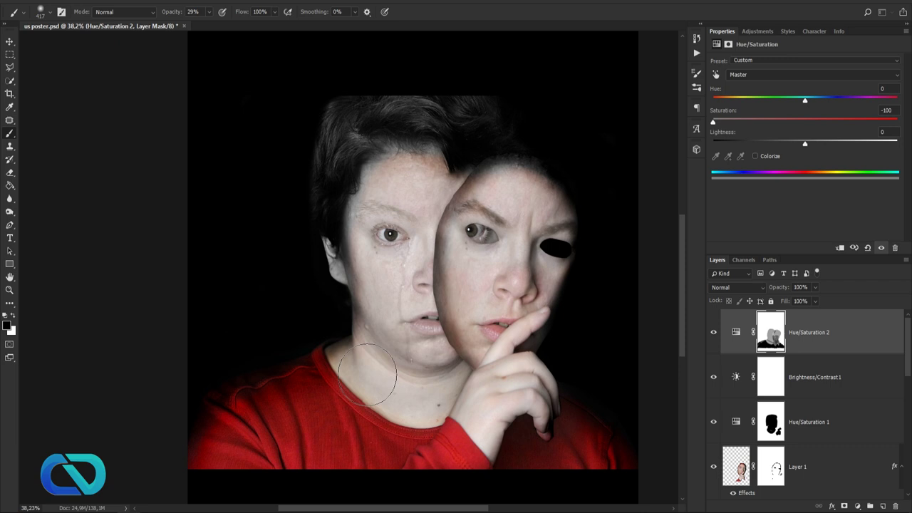
mouse_move(407, 190)
mouse_down()
mouse_move(433, 206)
mouse_move(412, 237)
mouse_move(391, 248)
mouse_move(391, 233)
mouse_move(403, 299)
mouse_move(393, 235)
mouse_up()
Restore colour around the tearful eye and on the ear with a 102 px brush at 29% opacity on the Hue/Saturation 2 mask
click(40, 11)
drag(76, 47, 90, 47)
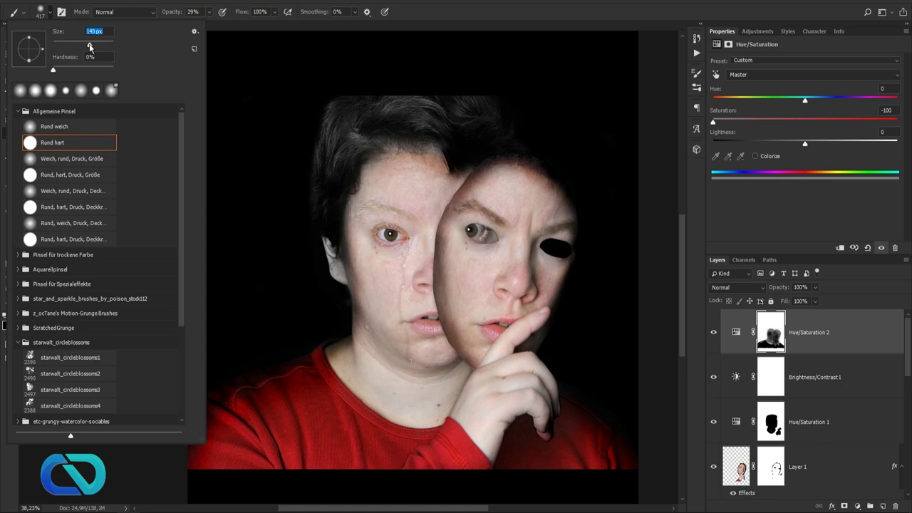
click(408, 188)
scroll(414, 203, up, 3)
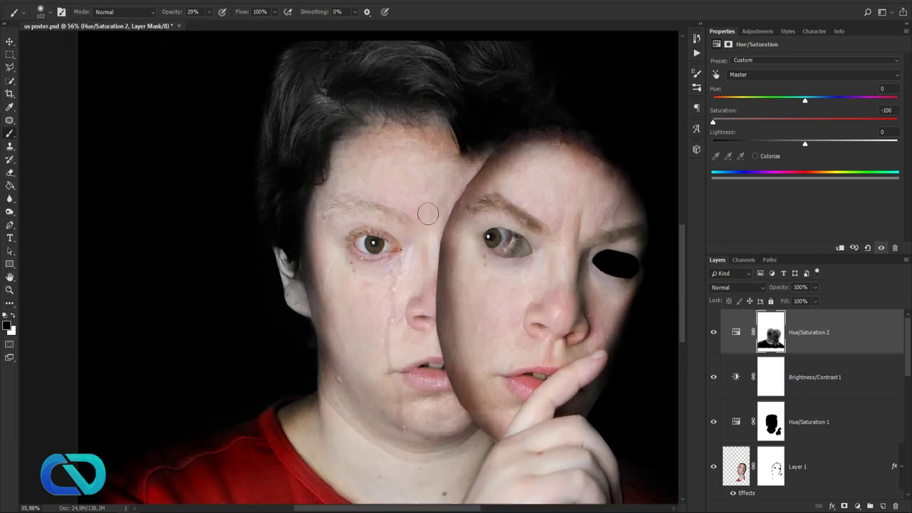
mouse_move(375, 244)
mouse_down()
mouse_move(396, 259)
mouse_move(347, 255)
mouse_move(356, 243)
mouse_move(388, 263)
mouse_move(390, 254)
mouse_move(339, 249)
mouse_move(385, 253)
mouse_move(350, 243)
mouse_move(389, 239)
mouse_move(394, 258)
mouse_move(342, 258)
mouse_move(393, 275)
mouse_up()
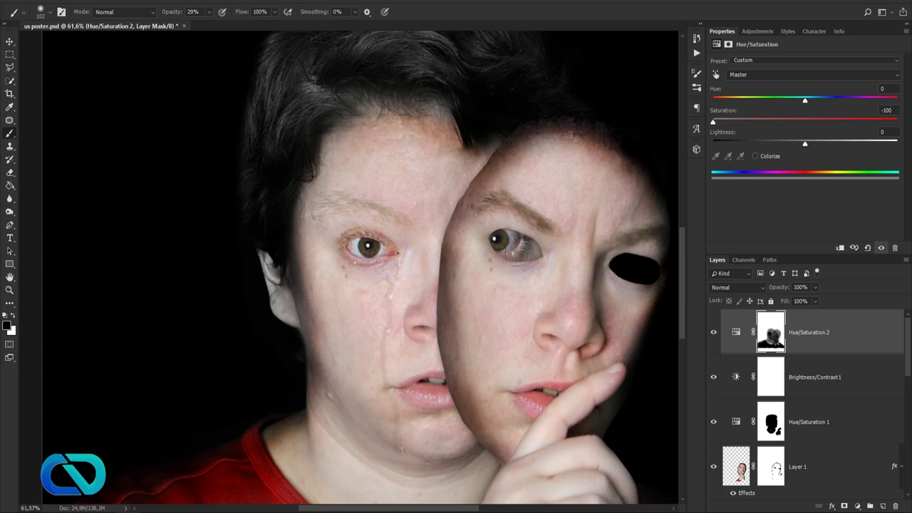
scroll(476, 306, down, 6)
scroll(399, 354, up, 5)
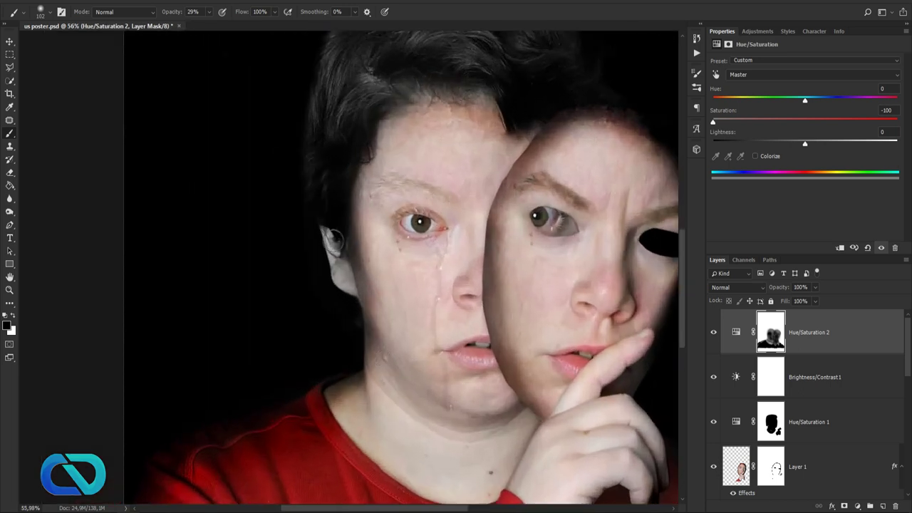
mouse_move(332, 226)
mouse_down()
mouse_move(333, 278)
mouse_move(328, 228)
mouse_move(342, 286)
mouse_move(332, 251)
mouse_up()
scroll(409, 392, down, 3)
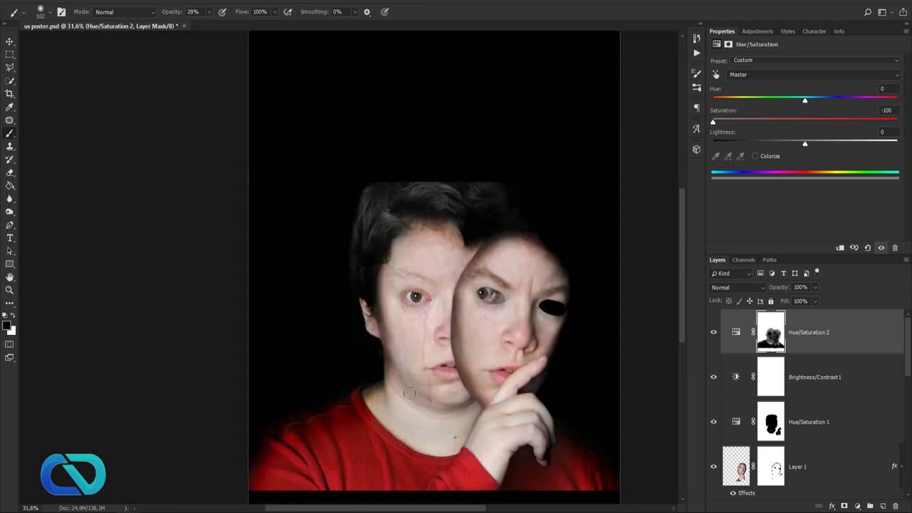
scroll(523, 448, up, 2)
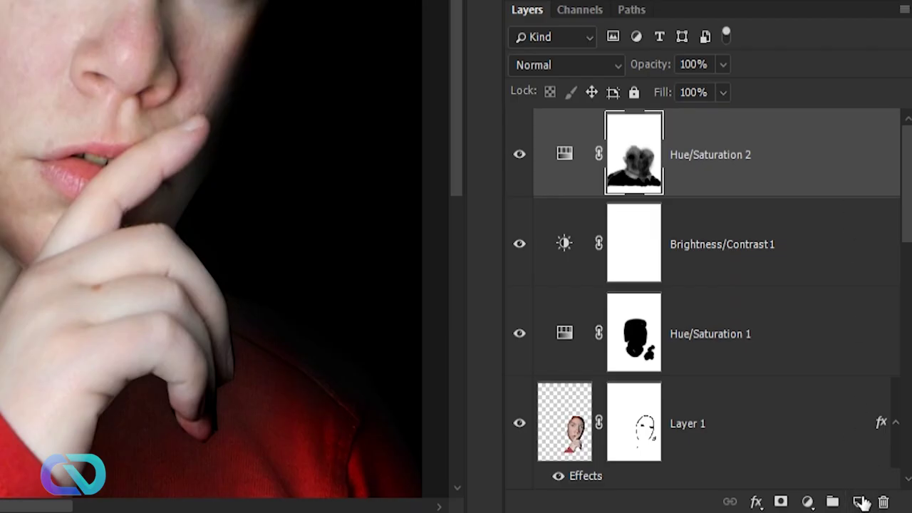
Create a new top layer and darken the rear portrait's hair with a soft 168 px black brush at 29% opacity
click(860, 502)
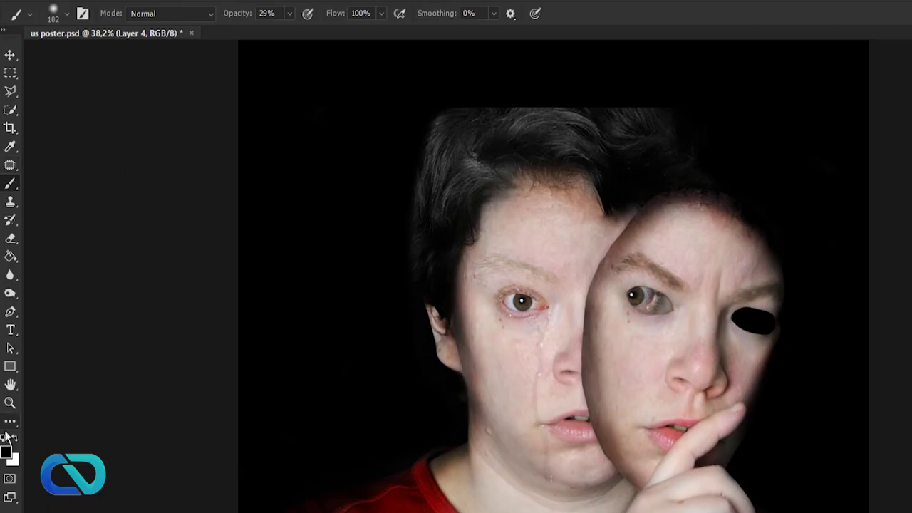
click(66, 13)
drag(115, 59, 127, 60)
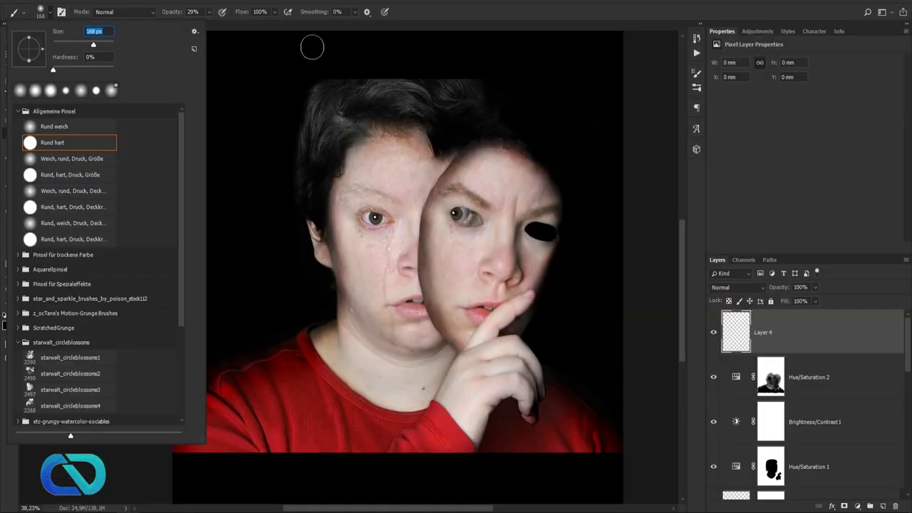
click(433, 64)
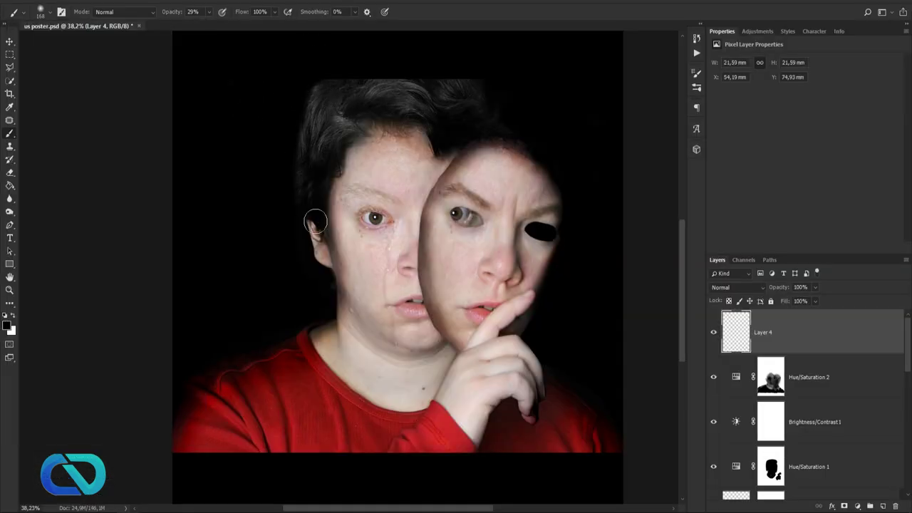
scroll(300, 242, up, 1)
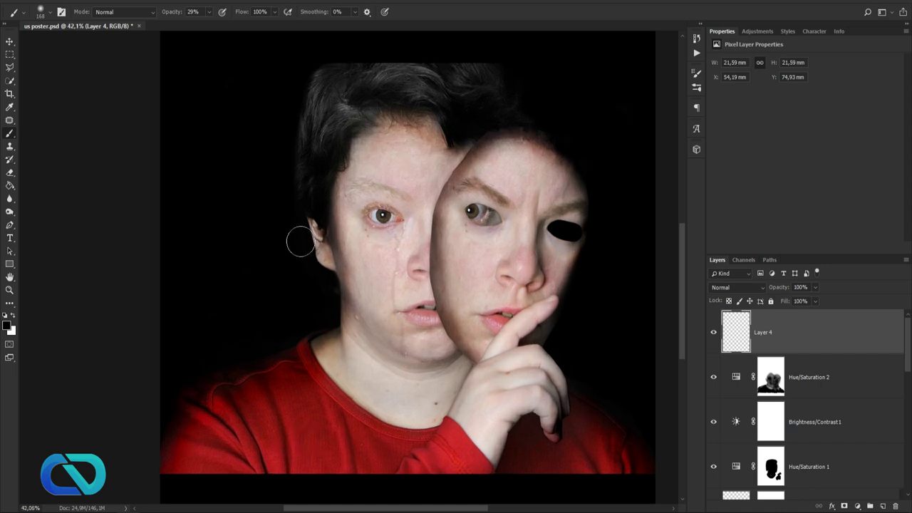
scroll(300, 242, up, 1)
mouse_move(315, 230)
mouse_down()
mouse_move(307, 148)
mouse_move(323, 81)
mouse_move(387, 47)
mouse_move(481, 54)
mouse_move(327, 55)
mouse_move(295, 84)
mouse_move(338, 57)
mouse_move(513, 61)
mouse_move(298, 66)
mouse_move(263, 171)
mouse_move(349, 79)
mouse_move(337, 112)
mouse_move(394, 91)
mouse_move(526, 101)
mouse_move(520, 112)
mouse_move(452, 98)
mouse_move(364, 105)
mouse_move(314, 180)
mouse_move(347, 155)
mouse_up()
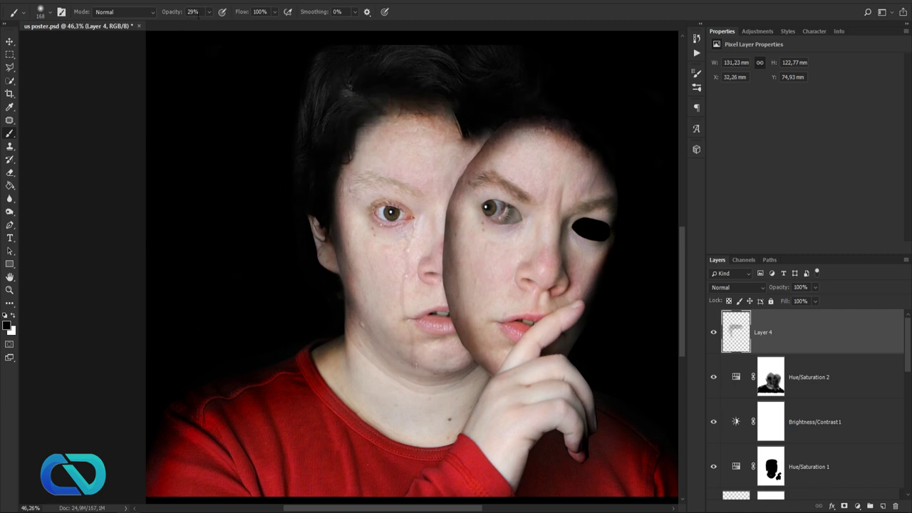
Darken the hairline on Layer 4 at 26% brush opacity and the area beside the ear and neck at 42%
drag(178, 12, 174, 12)
mouse_move(401, 102)
mouse_down()
mouse_move(448, 104)
mouse_move(492, 124)
mouse_move(566, 119)
mouse_up()
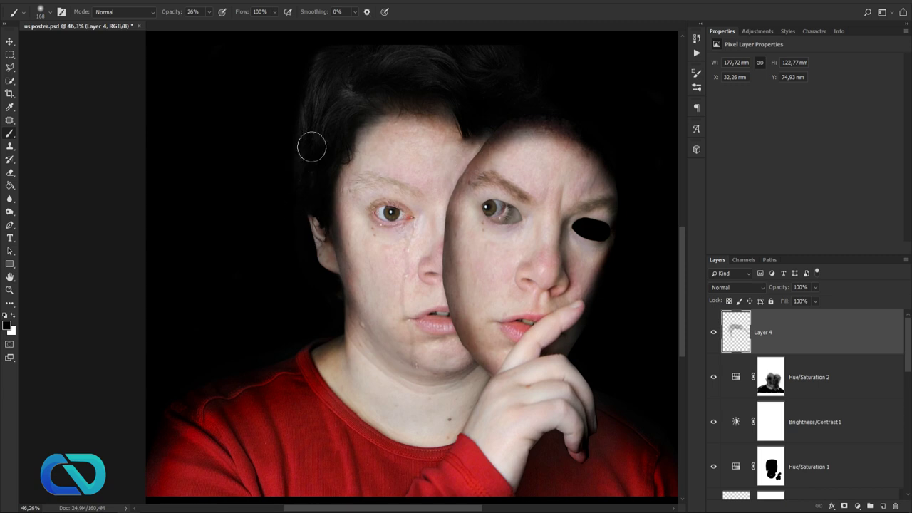
key(4)
key(2)
mouse_move(302, 203)
mouse_down()
mouse_move(321, 258)
mouse_move(278, 367)
mouse_up()
Shade both shoulders and the outer edge of the front mask on Layer 4 with a 177 px black brush at 64% opacity
click(44, 12)
drag(41, 47, 51, 47)
drag(180, 13, 168, 14)
mouse_move(223, 372)
mouse_down()
mouse_move(265, 397)
mouse_move(207, 464)
mouse_up()
mouse_move(577, 389)
mouse_down()
mouse_move(585, 436)
mouse_move(627, 411)
mouse_up()
mouse_move(527, 153)
mouse_down()
mouse_move(592, 149)
mouse_move(592, 303)
mouse_up()
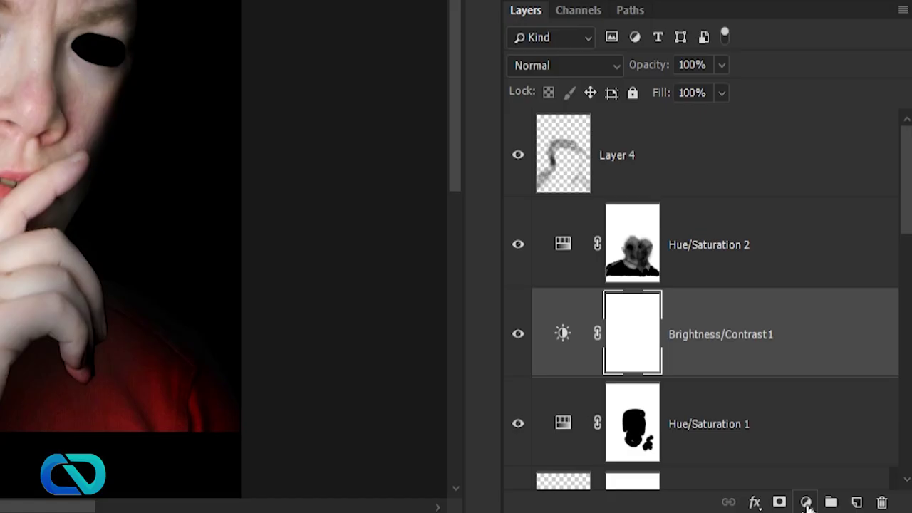
Add a Curves adjustment layer with the black point's output raised to 6 and move it above Layer 4
click(806, 503)
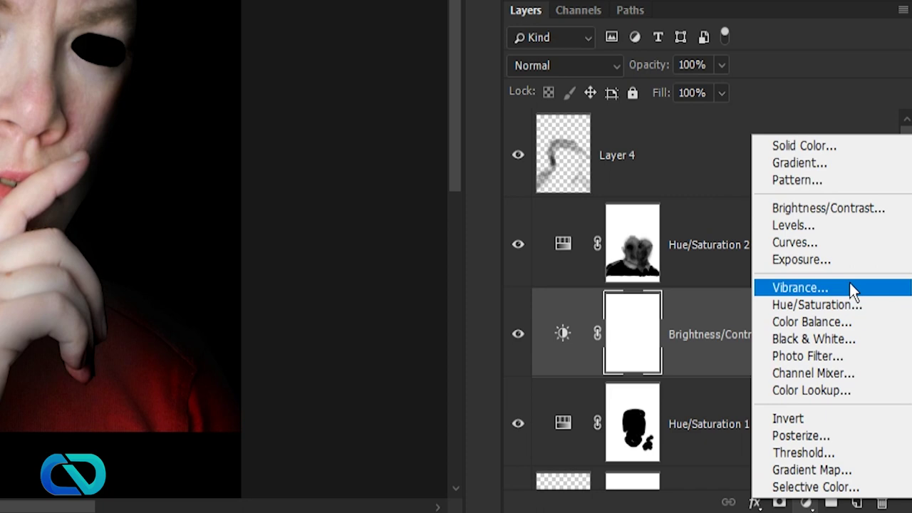
click(792, 243)
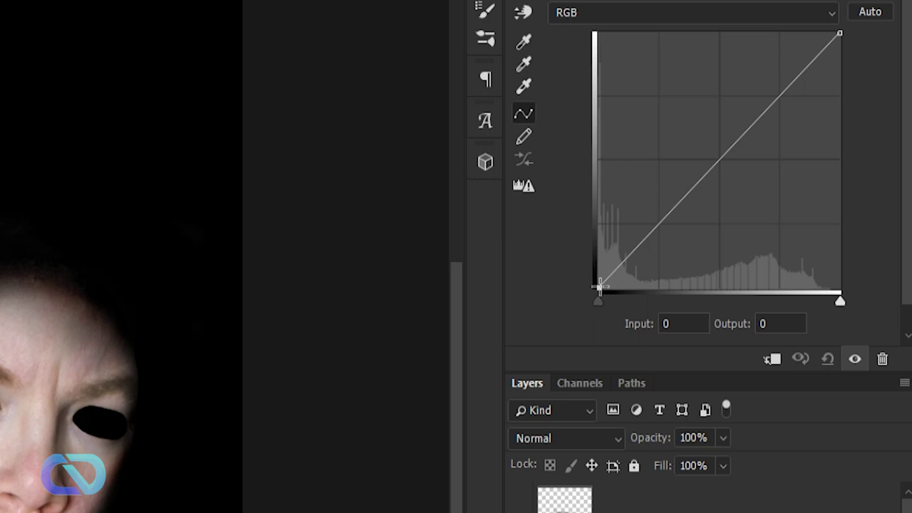
mouse_move(599, 288)
mouse_down()
mouse_move(594, 272)
mouse_move(591, 280)
mouse_up()
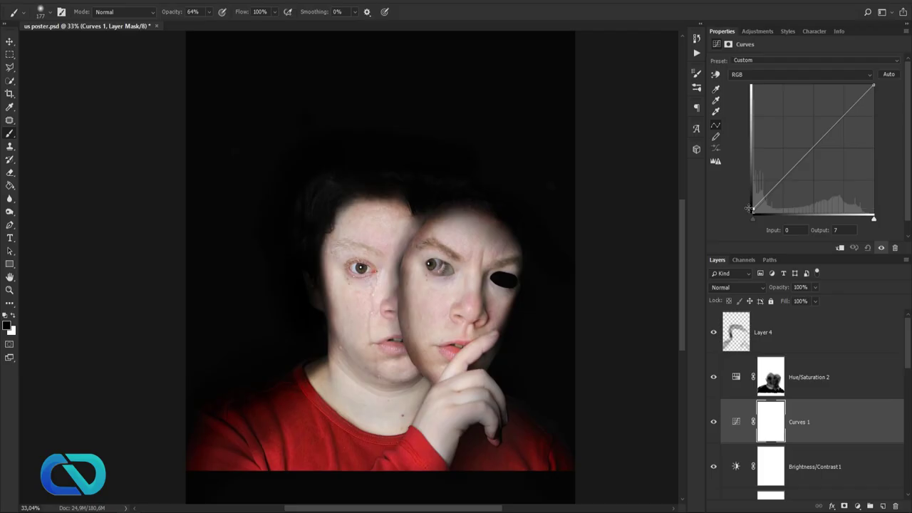
drag(819, 421, 840, 326)
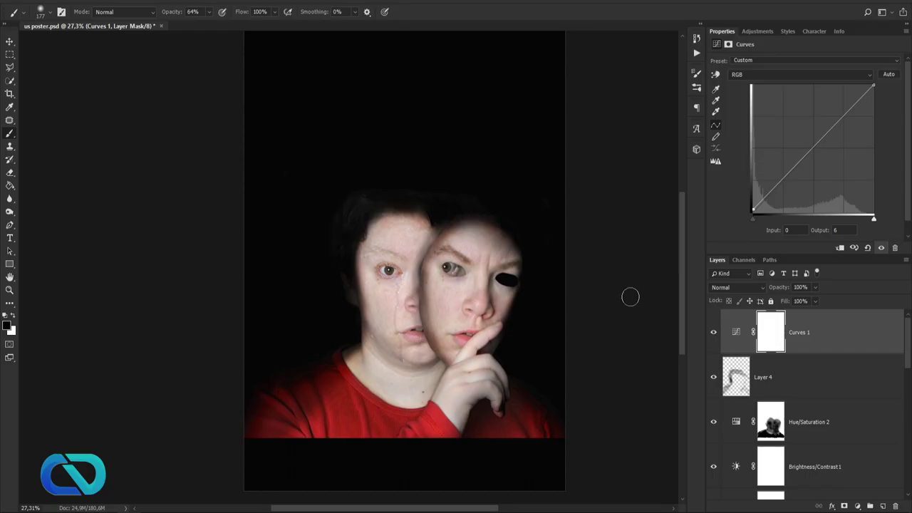
Set the brightness of the Brightness/Contrast 1 adjustment layer to -53
scroll(456, 278, up, 10)
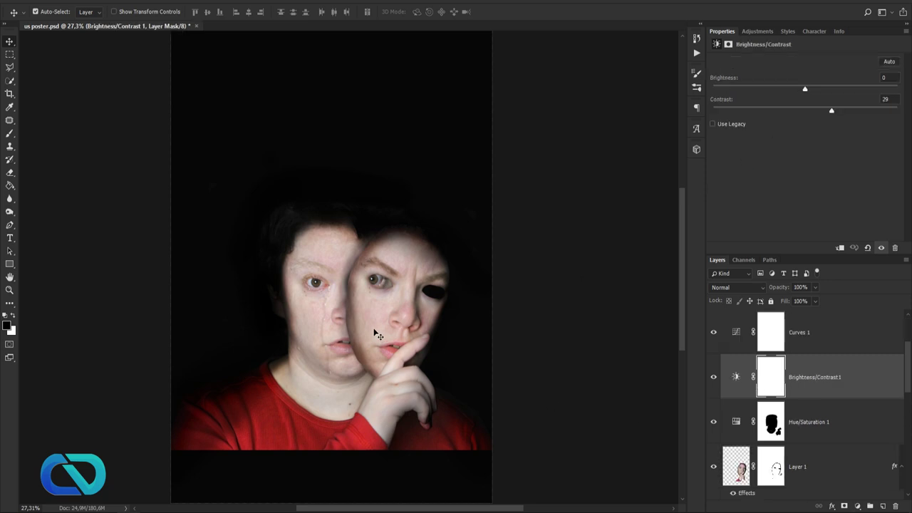
scroll(375, 332, up, 1)
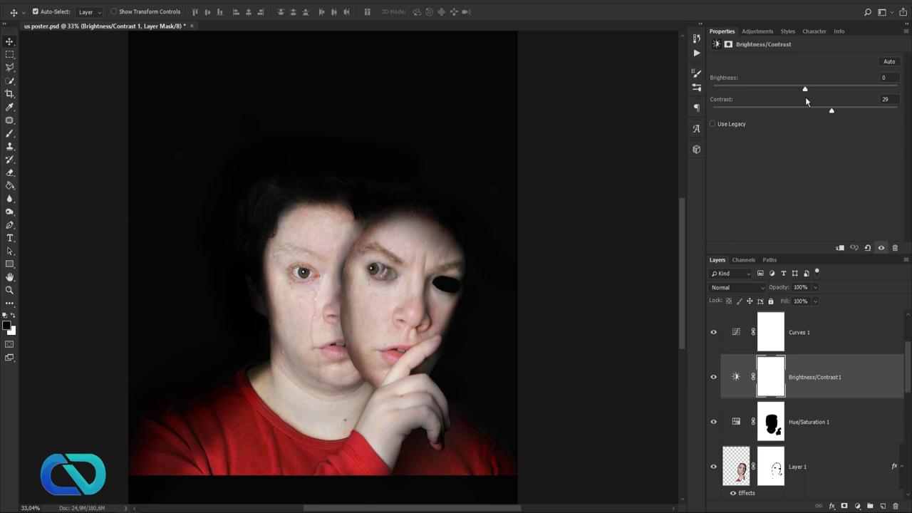
drag(804, 89, 759, 93)
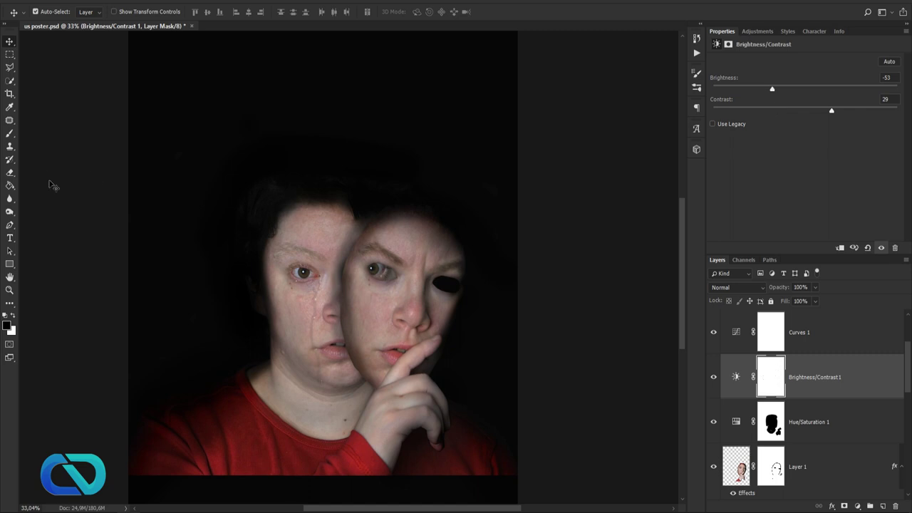
Mask the Brightness/Contrast 1 adjustment over the shirt, foreheads and hand with a 177 px black brush at 64% opacity
click(11, 136)
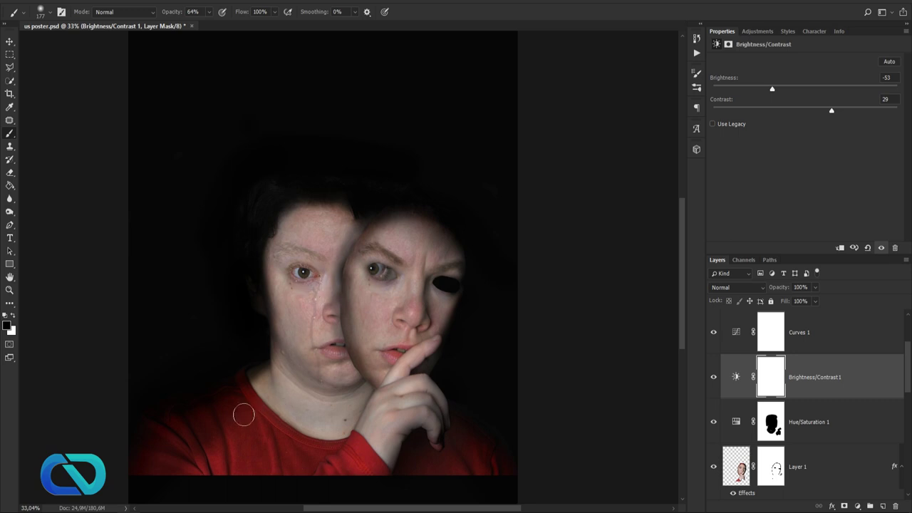
drag(256, 466, 377, 475)
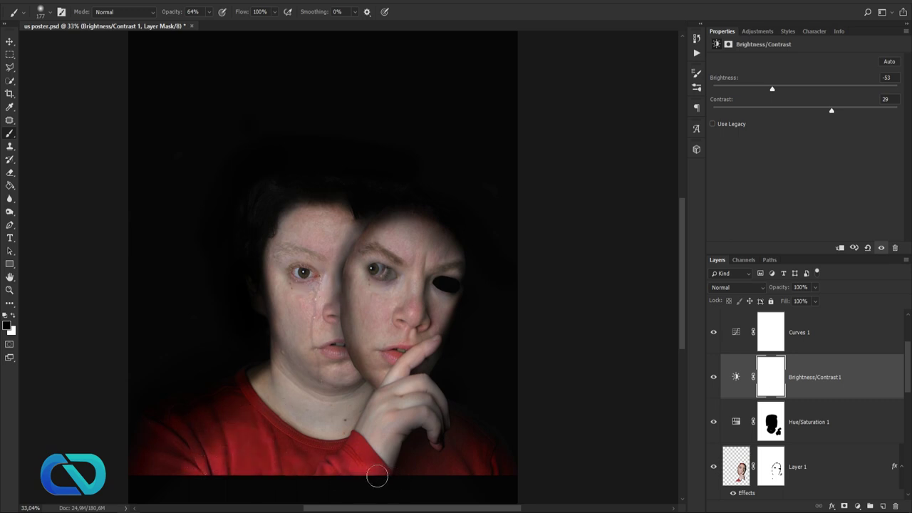
mouse_move(278, 212)
mouse_down()
mouse_move(335, 197)
mouse_move(391, 199)
mouse_move(459, 221)
mouse_up()
drag(405, 400, 413, 425)
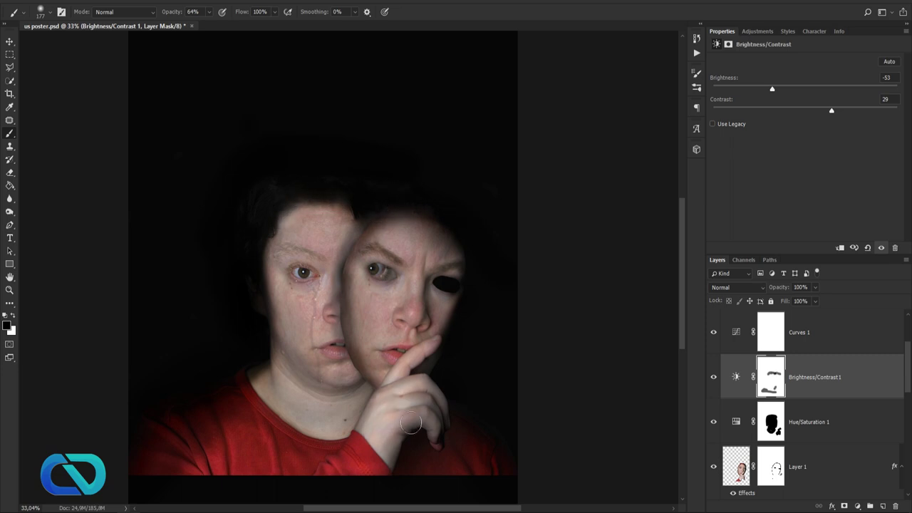
scroll(444, 393, down, 2)
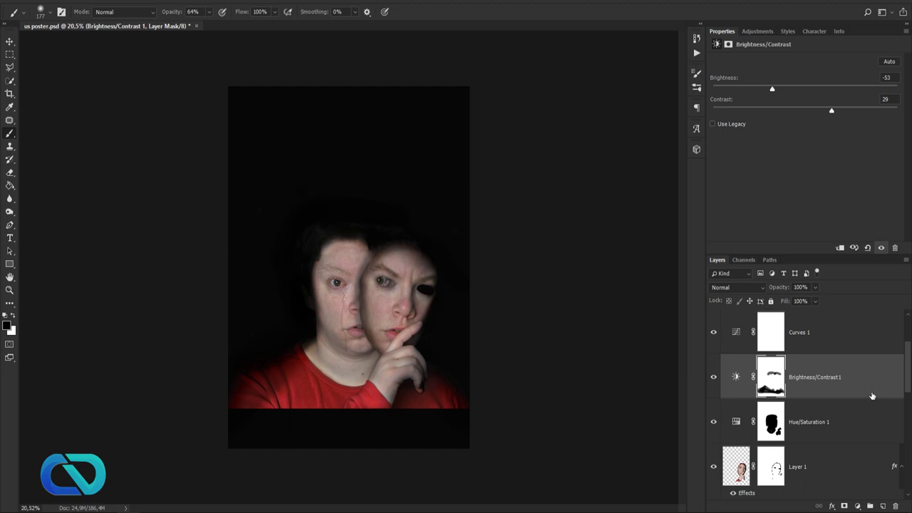
Group all layers from Layer 4 down to left face, and compare the image with the group hidden and shown
scroll(872, 396, up, 2)
click(856, 339)
scroll(863, 406, down, 5)
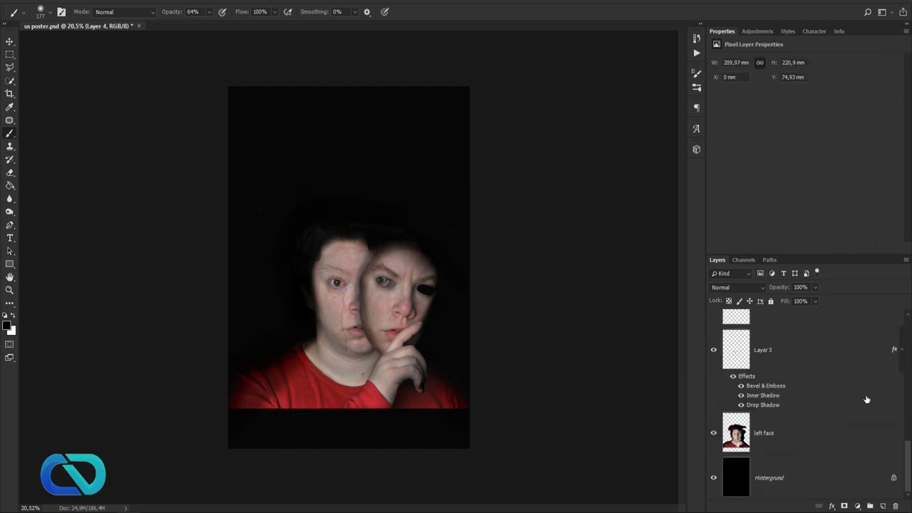
scroll(865, 403, up, 5)
scroll(871, 387, down, 5)
shift+click(829, 425)
scroll(834, 421, up, 6)
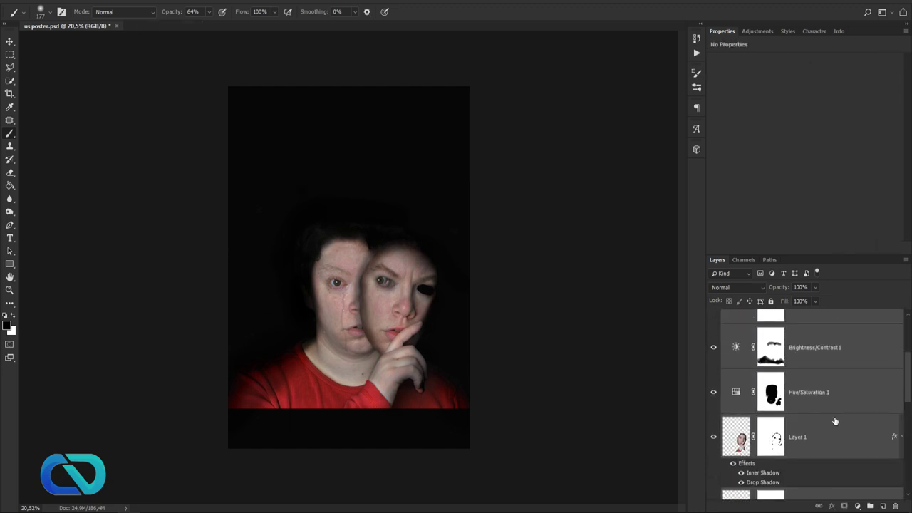
click(724, 316)
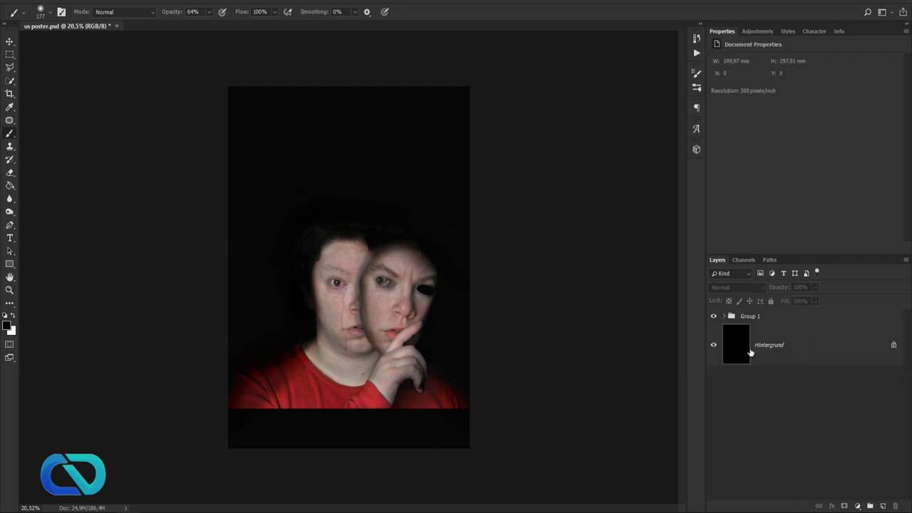
click(745, 314)
click(714, 316)
click(714, 317)
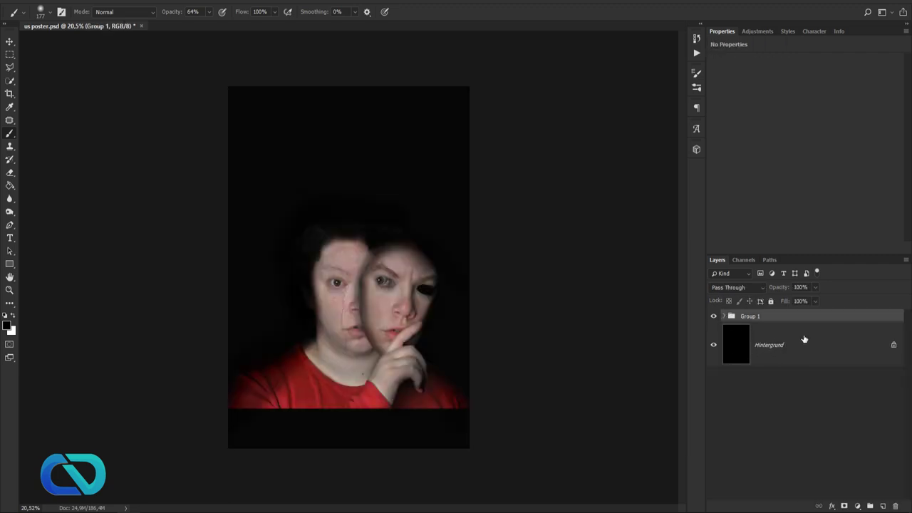
Move Group 1 straight up until the shirt's lower edge sits about two thirds of the way down the canvas
key(v)
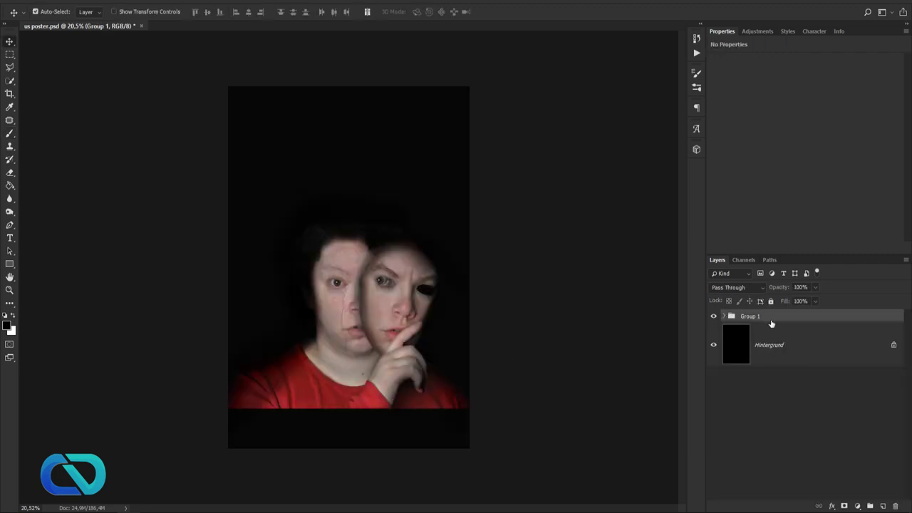
key(shift+Up)
key(shift+Up)
key(shift+Up)
key(shift+Up)
key(shift+Up)
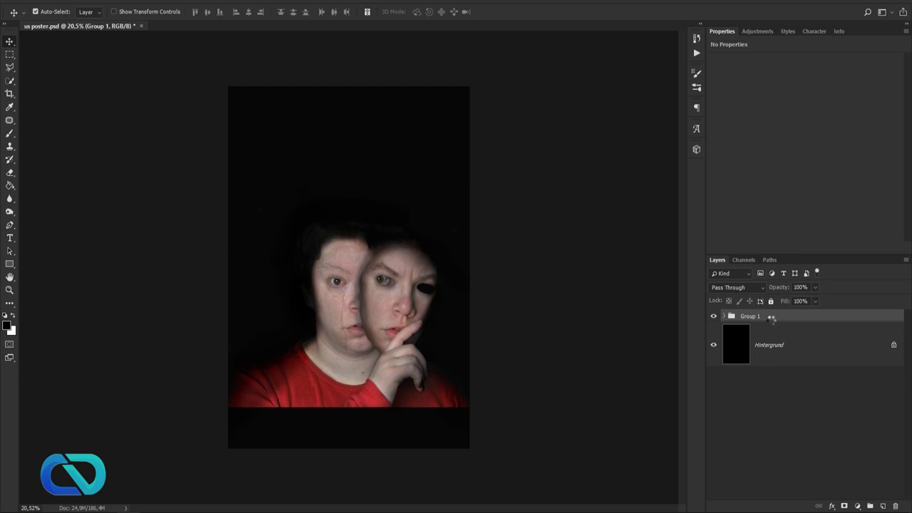
key(shift+Up)
key(shift+Up)
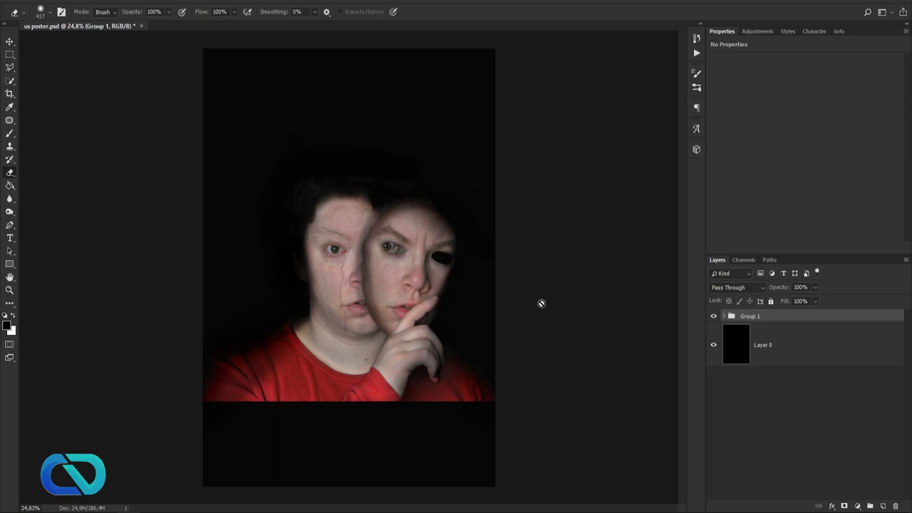
key(v)
key(shift+Up)
key(shift+Up)
key(shift+Up)
key(shift+Up)
key(shift+Up)
key(shift+Up)
key(shift+Up)
key(shift+Up)
key(shift+Up)
key(shift+Up)
key(shift+Up)
key(shift+Up)
key(shift+Up)
key(shift+Up)
key(shift+Up)
key(shift+Up)
key(shift+Up)
key(shift+Up)
key(shift+Up)
key(shift+Up)
key(shift+Up)
key(shift+Up)
key(shift+Up)
key(shift+Up)
key(shift+Up)
key(shift+Up)
key(shift+Up)
key(shift+Up)
key(shift+Up)
key(shift+Up)
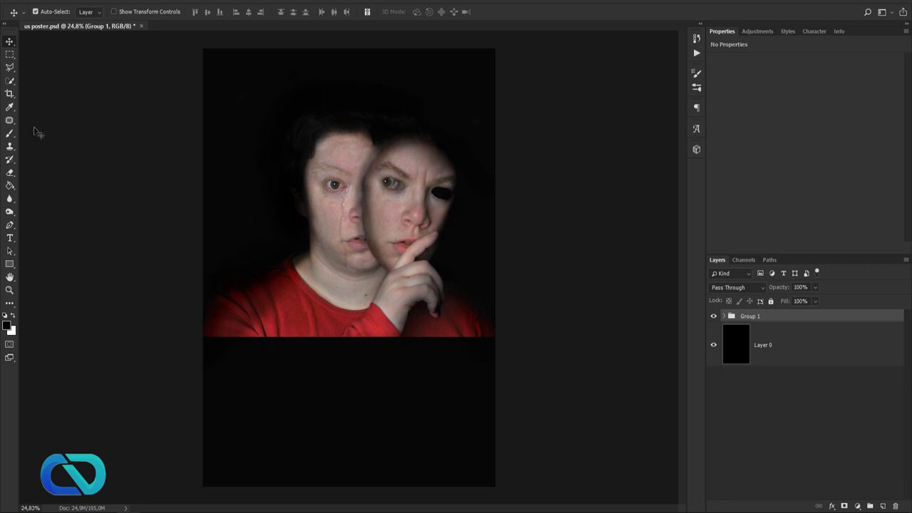
Crop the canvas to a nearly square format that ends at the shirt's lower edge, keeping the full width
click(11, 95)
drag(350, 486, 487, 348)
key(Return)
key(ctrl+0)
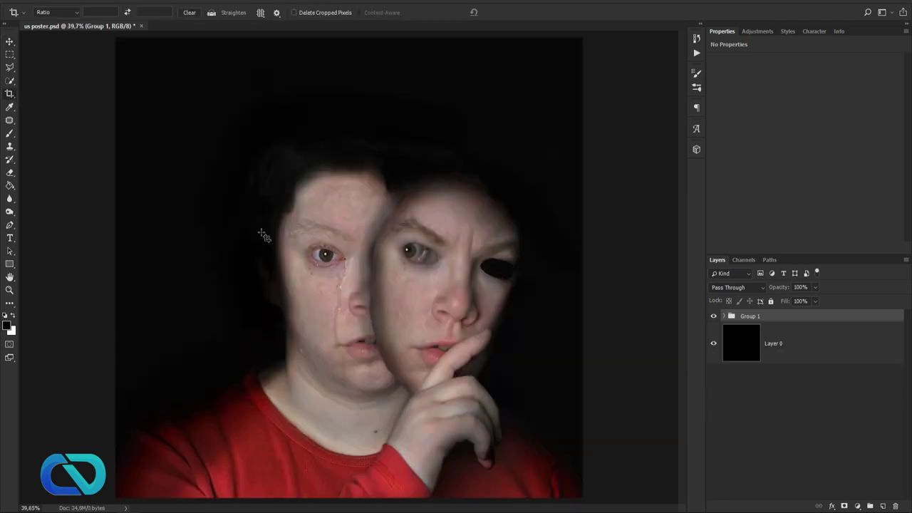
scroll(265, 237, down, 1)
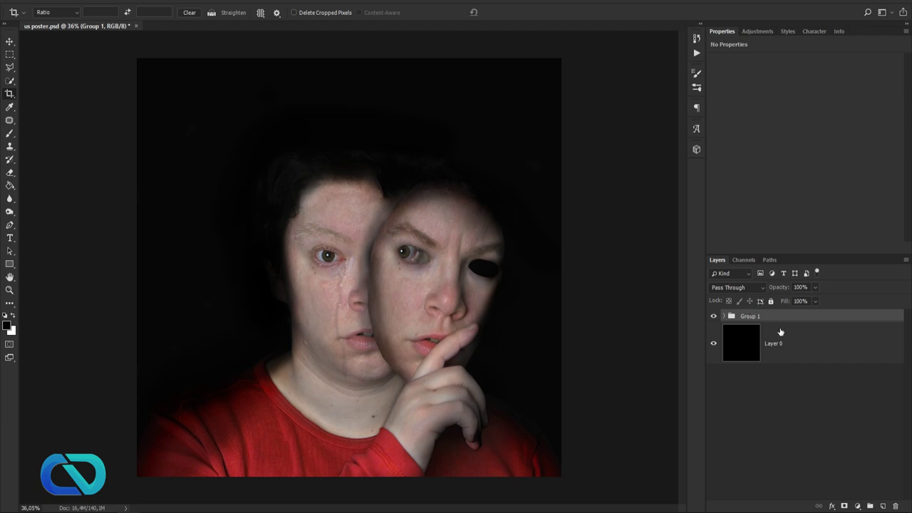
Add a Photo Filter adjustment layer using Warming Filter (85), Preserve Luminosity off, and a density just over 56%
click(857, 506)
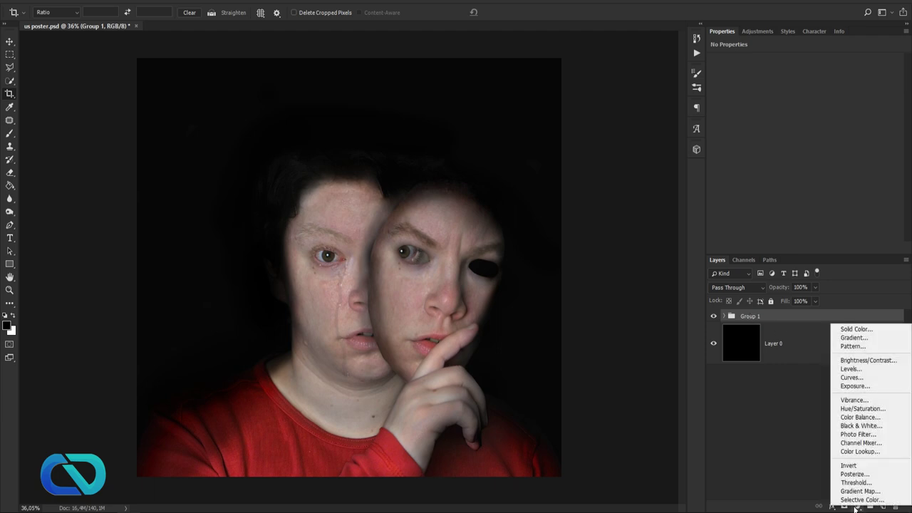
click(859, 434)
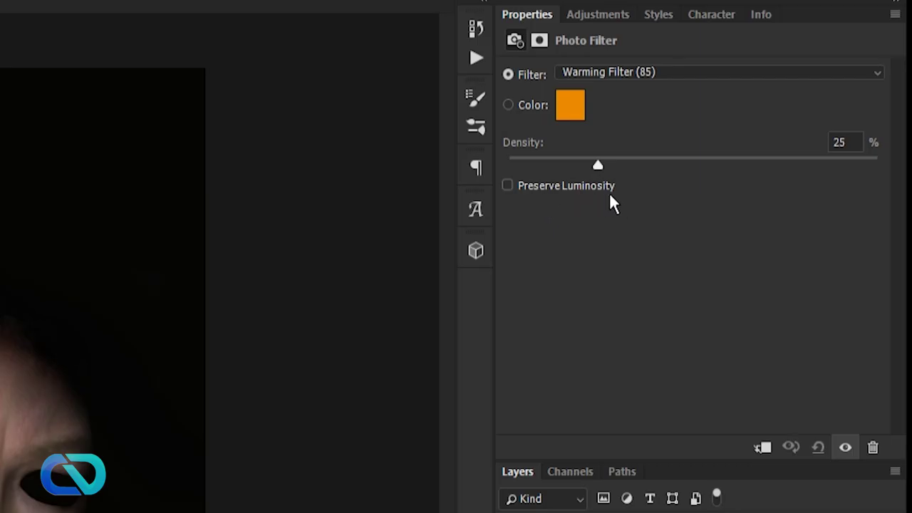
drag(597, 164, 774, 184)
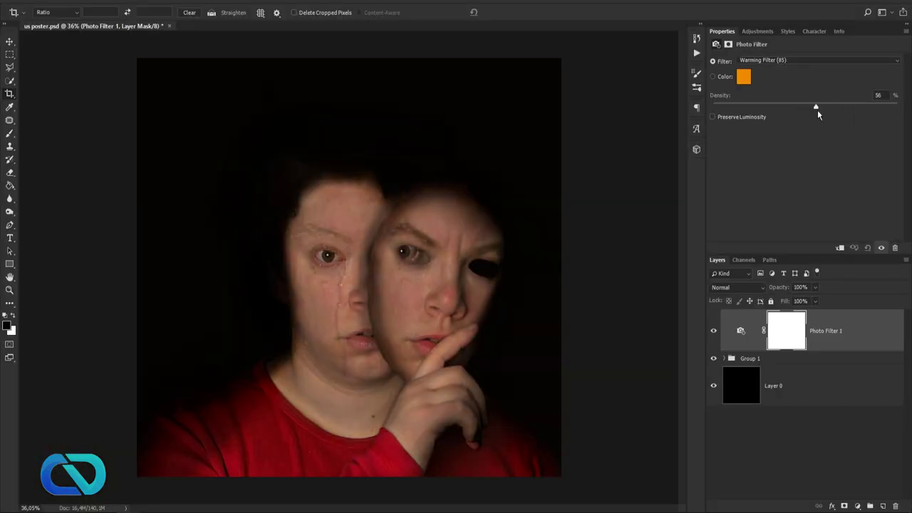
mouse_move(818, 110)
mouse_down()
mouse_move(852, 110)
mouse_move(824, 108)
mouse_up()
scroll(402, 229, down, 3)
scroll(360, 263, up, 2)
Place the window with the original "Us" poster beside the canvas as a layout reference
key(b)
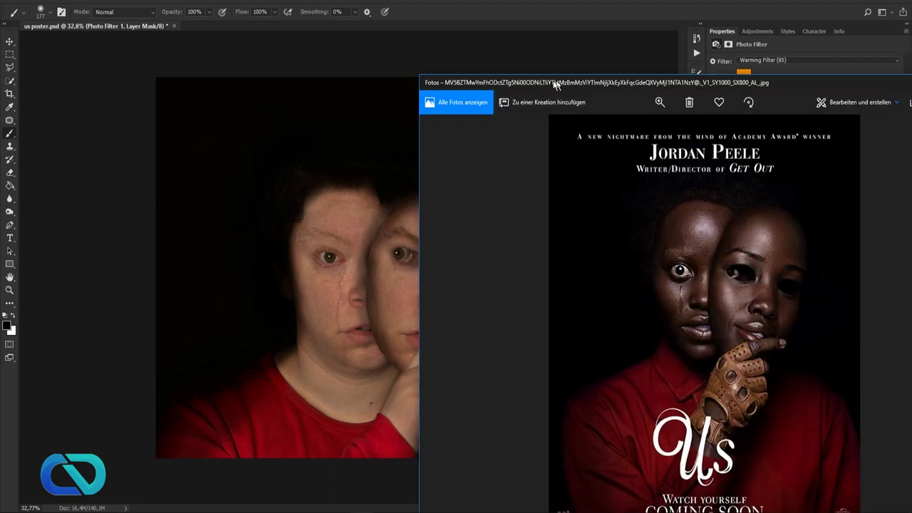
drag(557, 74, 595, 1)
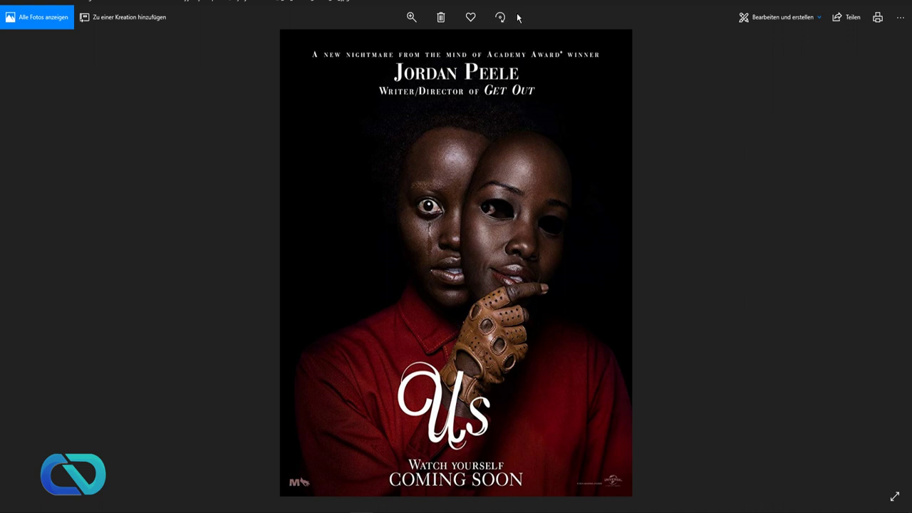
drag(643, 5, 680, 25)
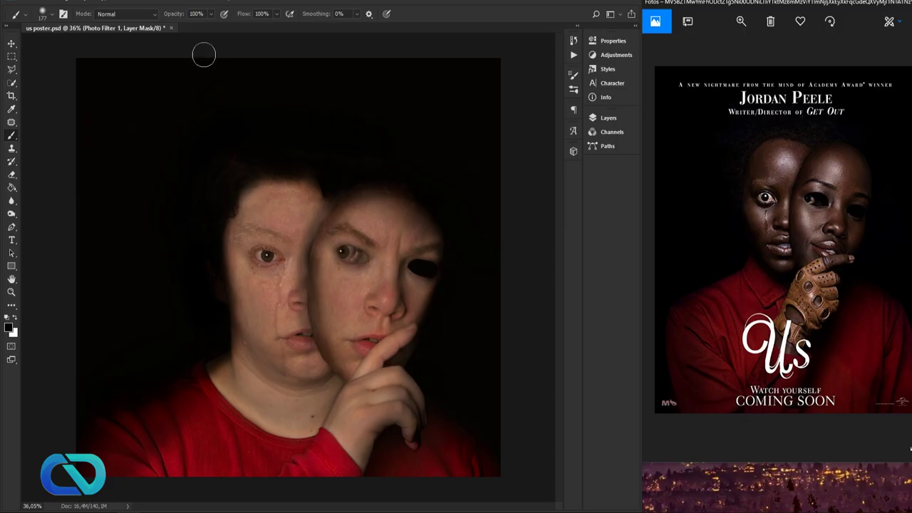
Add a centred white (#ffffff) text line reading "A NEW NIGHTMARE FROM THE MIND OF ACADAMY AWARD WINNER" across the upper canvas
key(t)
drag(101, 63, 486, 126)
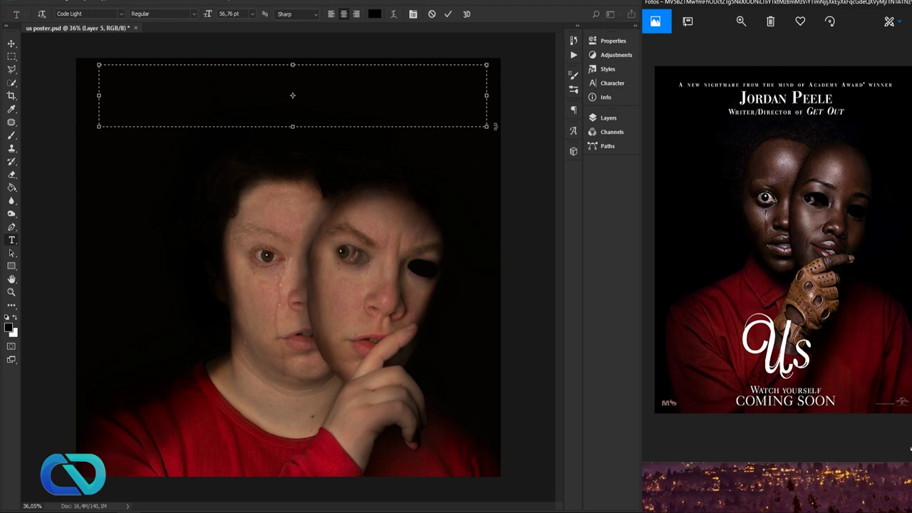
click(374, 13)
text(ffffff)
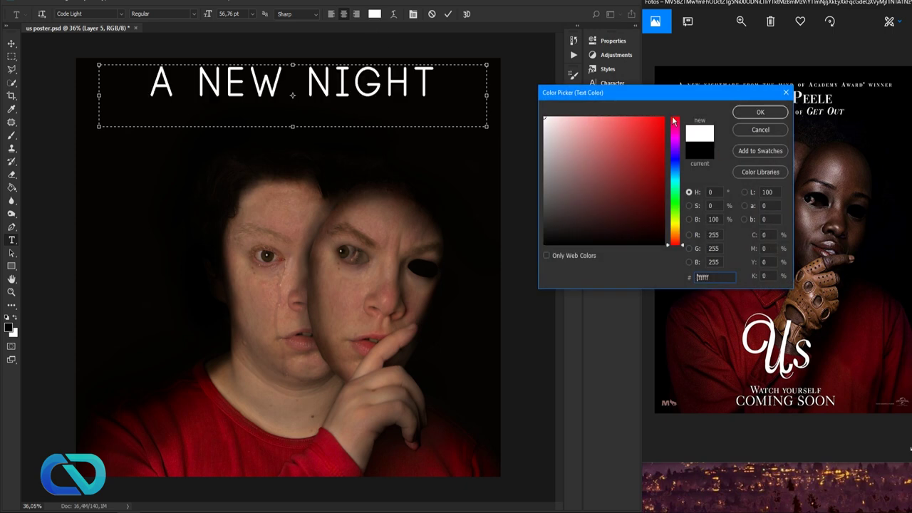
click(747, 110)
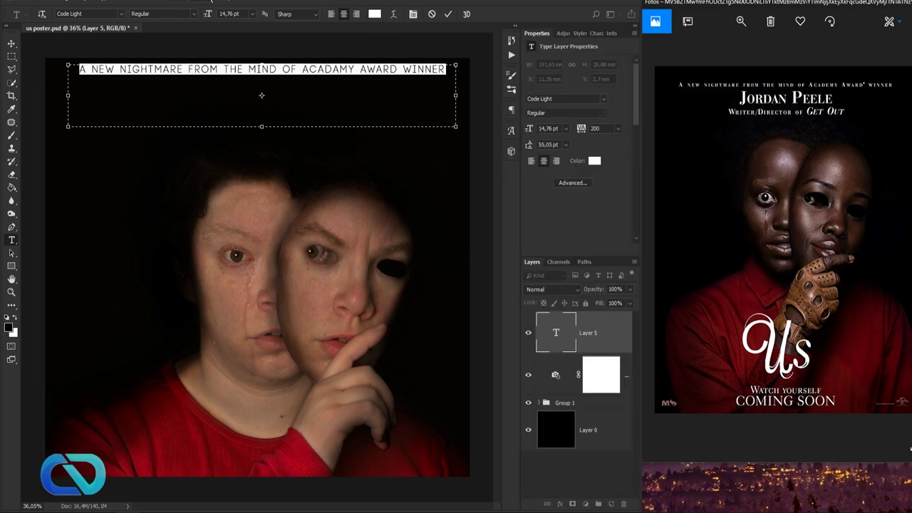
Set the "A NEW NIGHTMARE" line in Type Wheel at 11,76 pt and move it slightly down and to the right
click(211, 1)
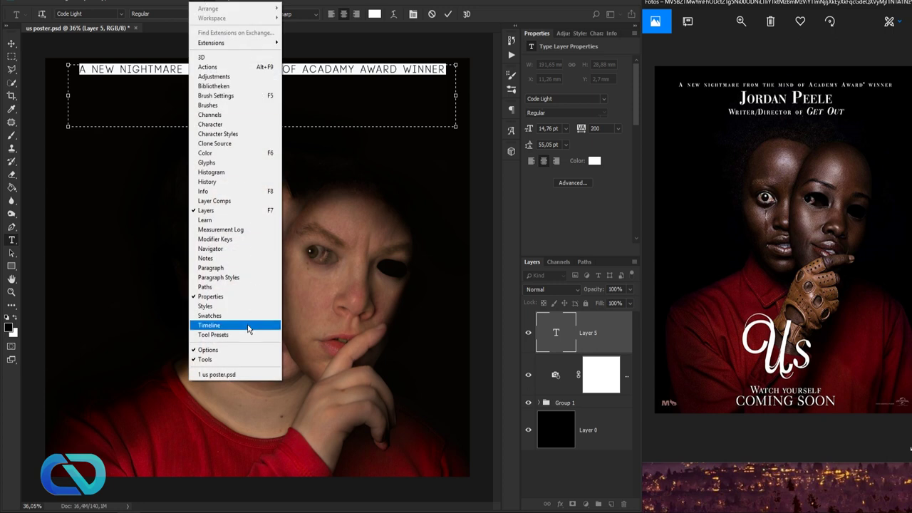
click(352, 1)
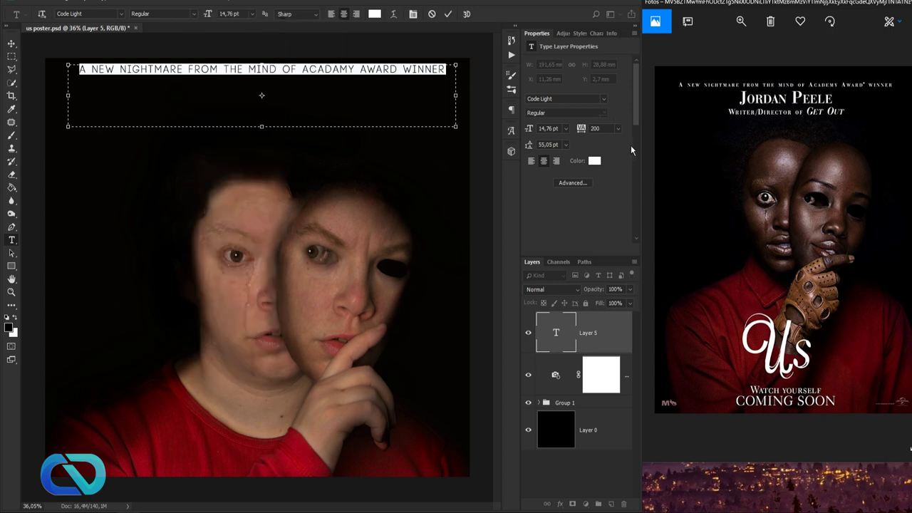
click(604, 100)
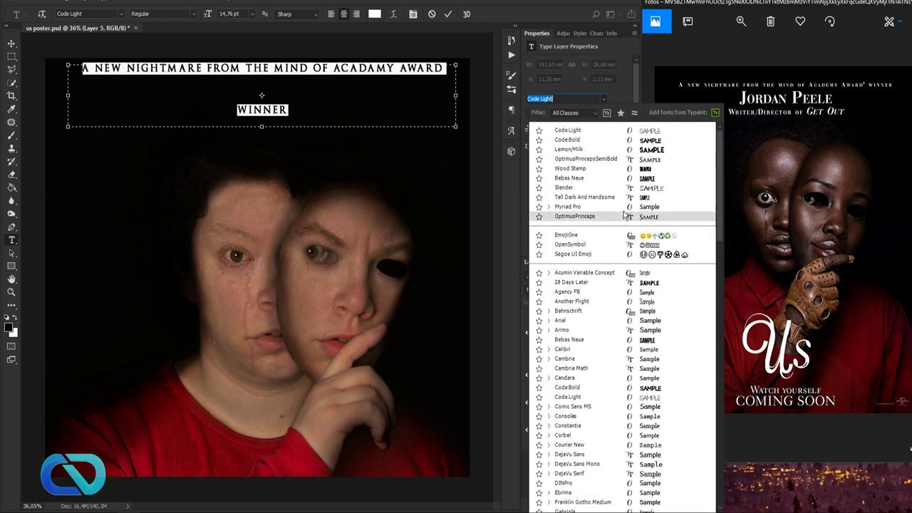
scroll(625, 214, down, 2)
scroll(620, 210, down, 20)
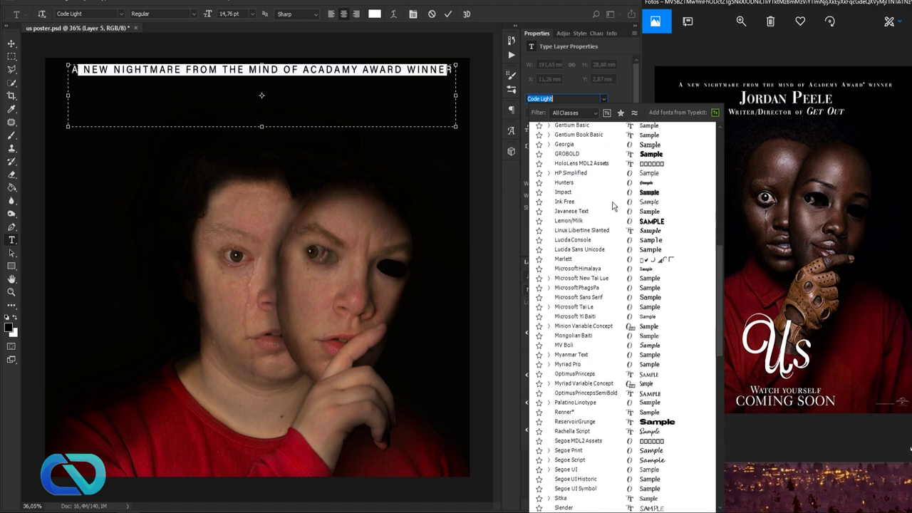
scroll(610, 205, down, 3)
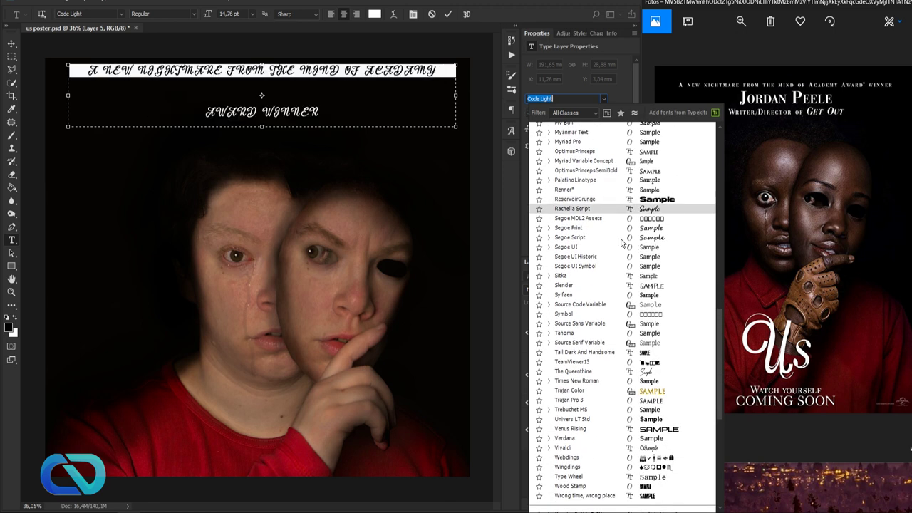
click(570, 476)
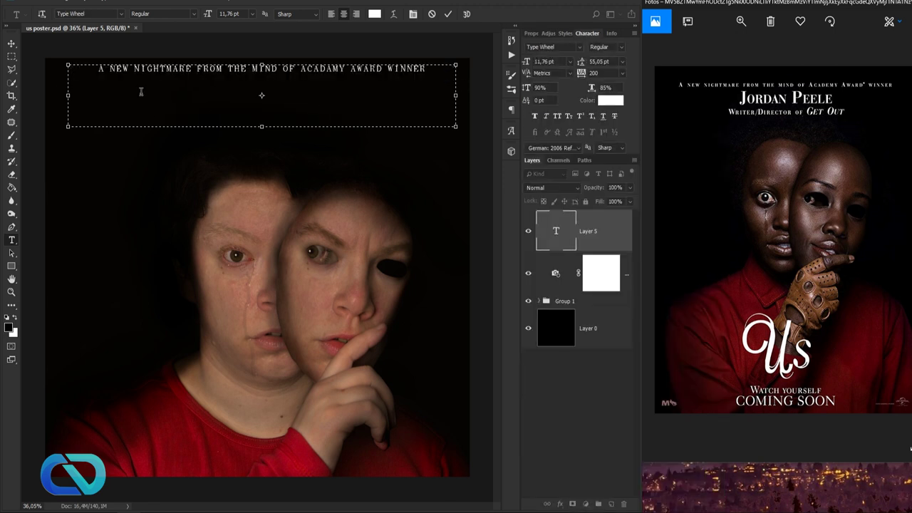
click(13, 44)
mouse_move(212, 71)
mouse_down()
mouse_move(212, 86)
mouse_move(223, 84)
mouse_up()
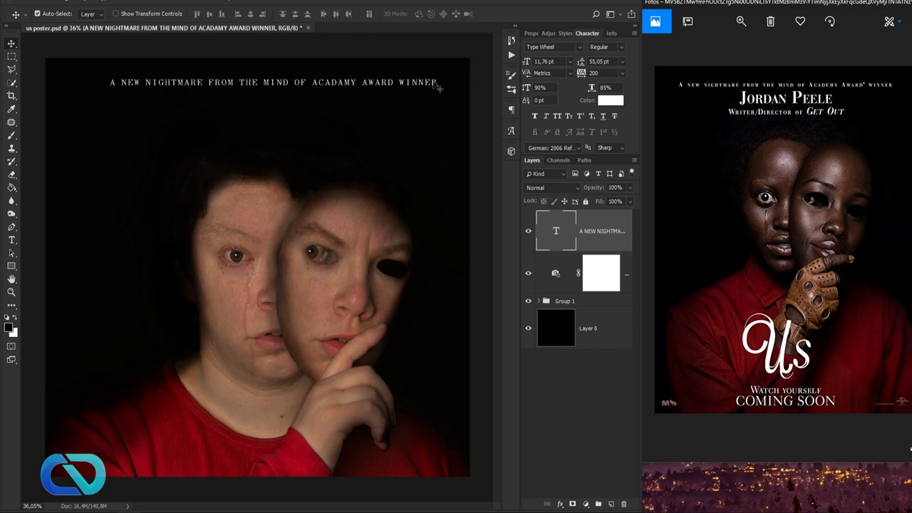
Add the director's name in larger white text beneath the heading, followed by the line "Writer/Director of Get In"
key(t)
drag(222, 101, 392, 150)
text(CATHY)
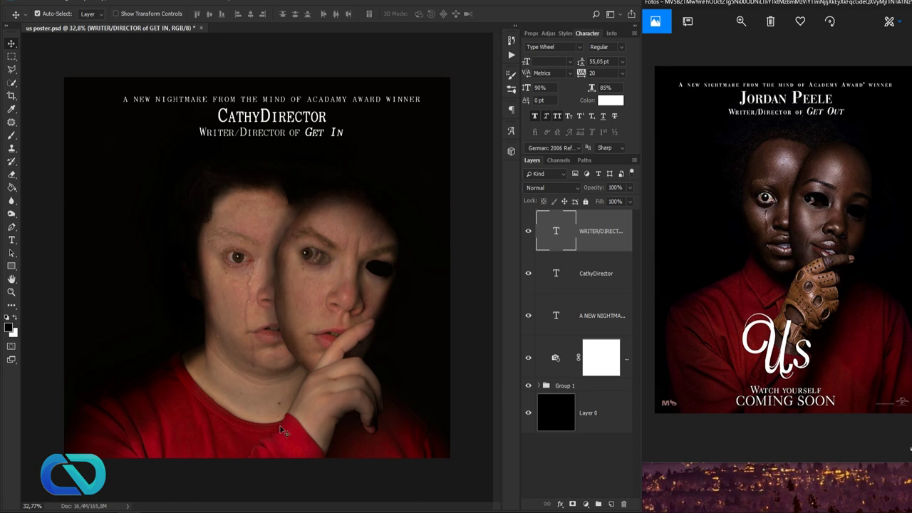
Add the white title text "Us" over the lower neck in Rachella Script at 76,76 pt
key(t)
drag(372, 442, 371, 444)
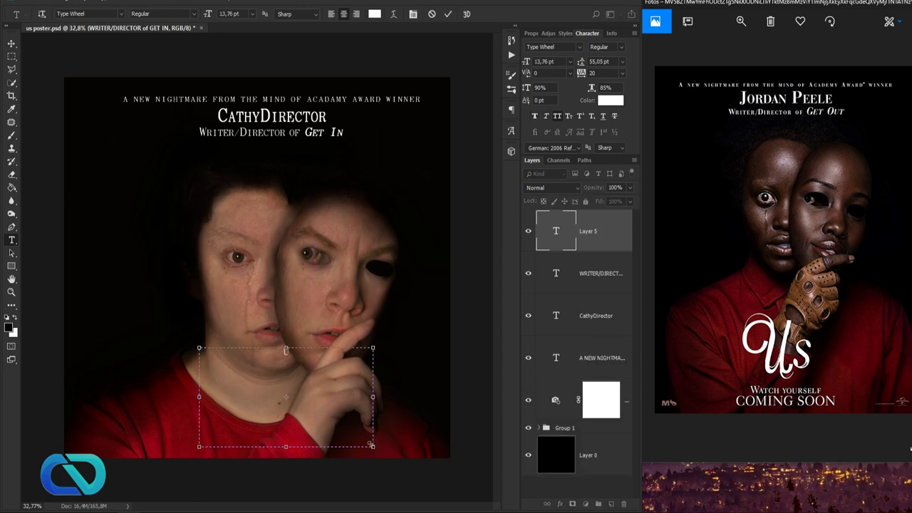
text(US)
key(ctrl+a)
drag(526, 63, 558, 66)
click(579, 47)
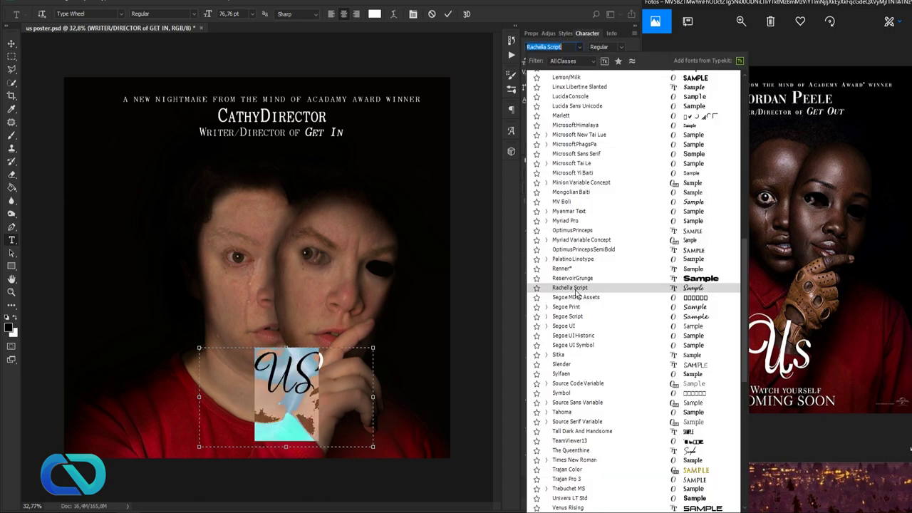
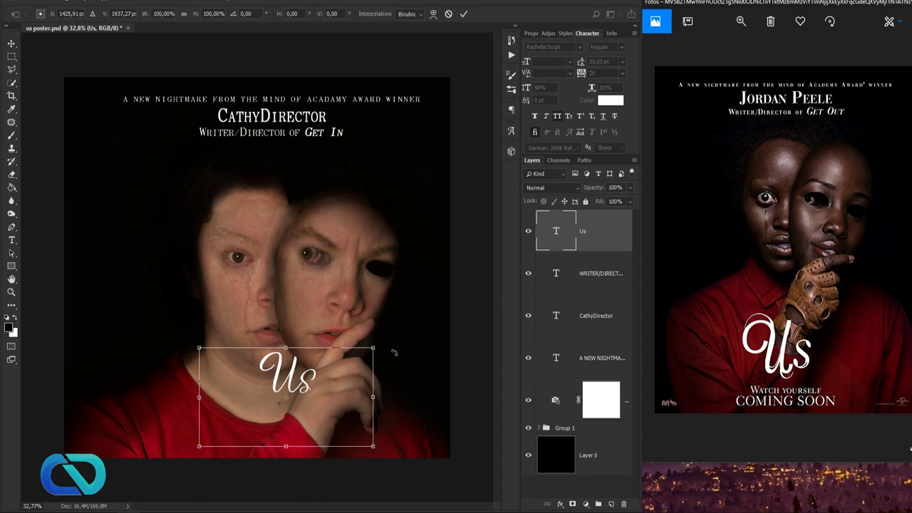
Enlarge the "Us" title and move it down over the shirt collar, just beside the hand
drag(372, 349, 403, 330)
drag(382, 408, 368, 442)
key(Return)
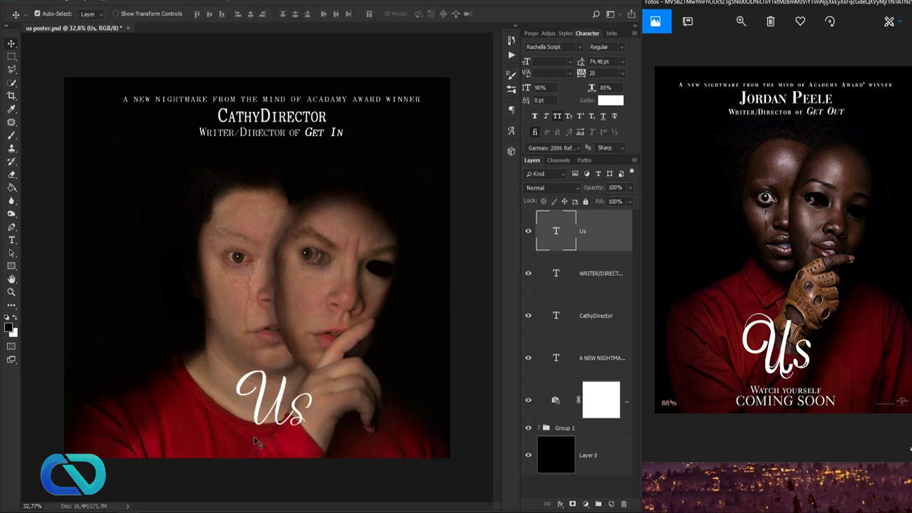
Rasterize the "Us" title text layer so its letters can be edited as pixels
scroll(263, 442, up, 2)
scroll(329, 460, up, 3)
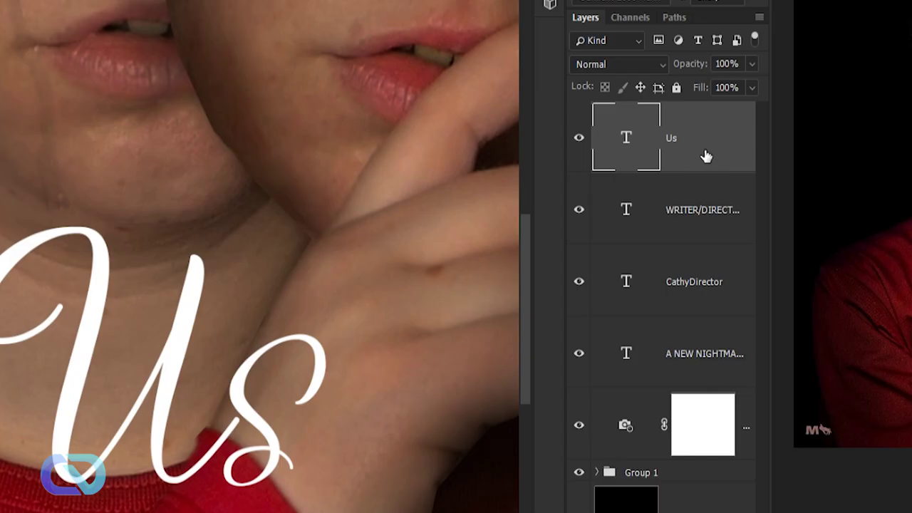
right_click(601, 243)
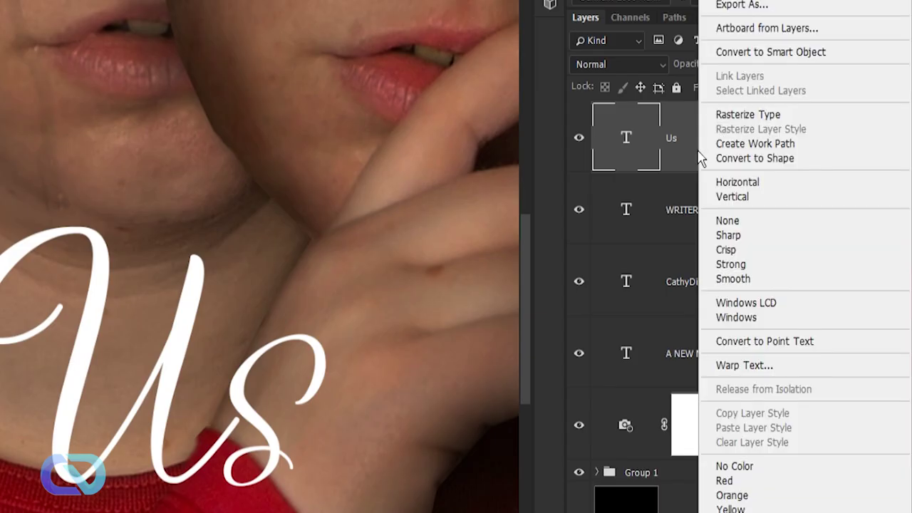
click(749, 114)
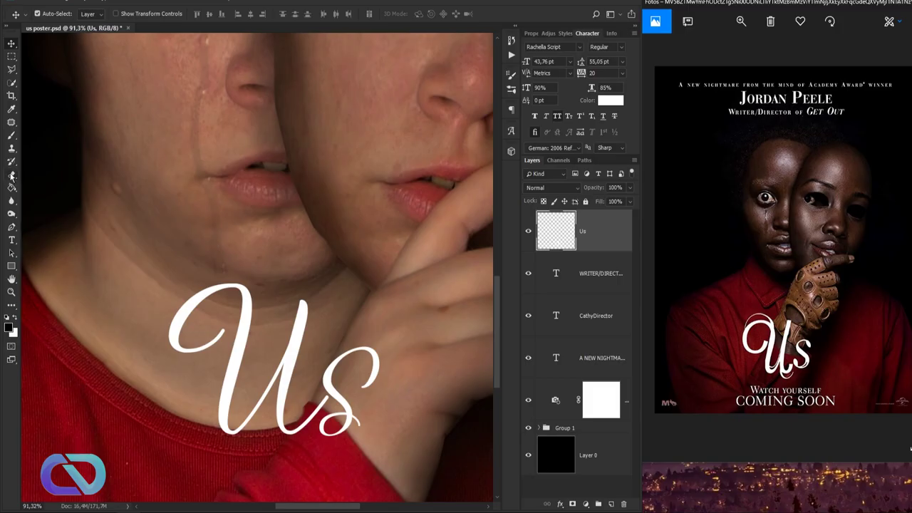
Erase the thin stroke linking the "U" to the "s" with a 23 px eraser at 100% hardness
click(12, 174)
click(44, 14)
drag(65, 73, 116, 72)
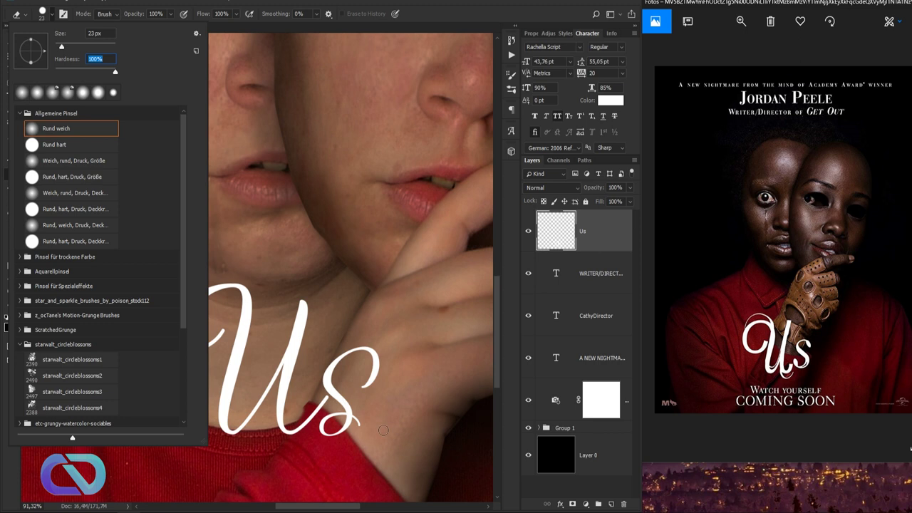
key(Return)
scroll(362, 432, up, 17)
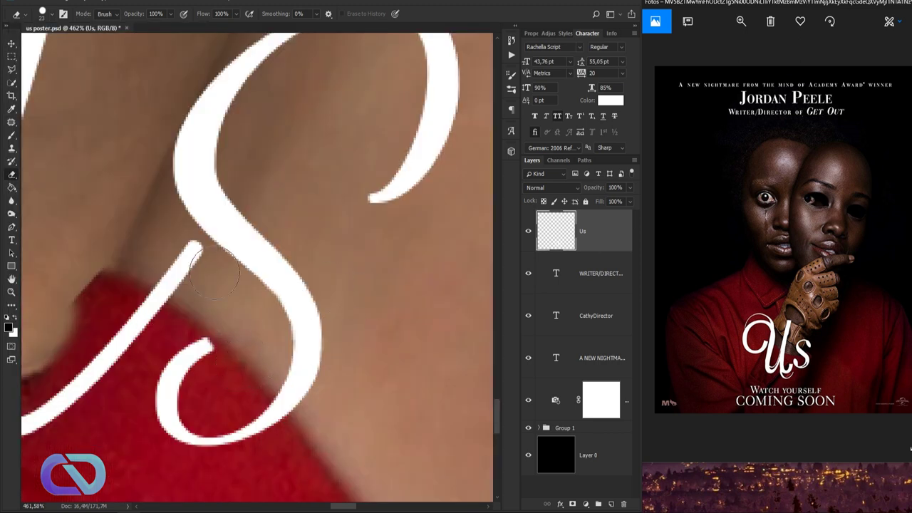
click(185, 263)
drag(184, 264, 136, 316)
drag(171, 360, 352, 365)
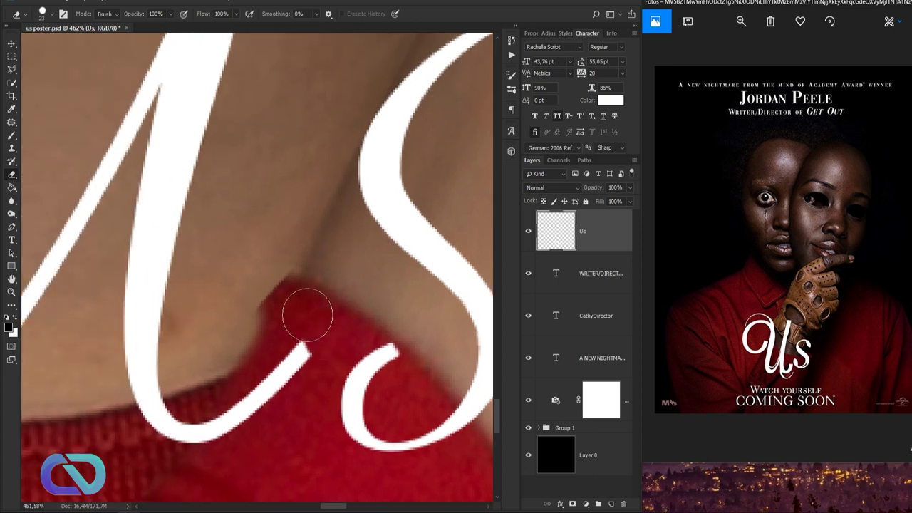
key(ctrl+0)
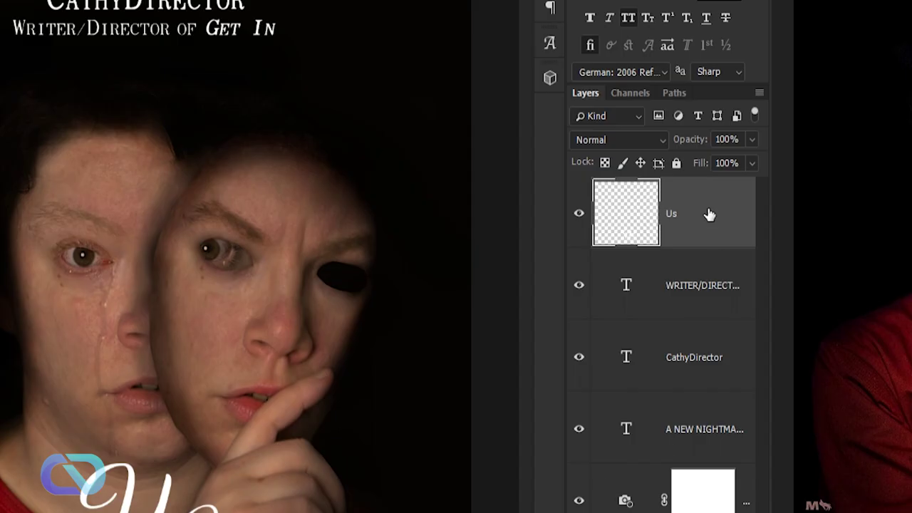
Duplicate the "Us" layer and rotate the copy clockwise by about 4 degrees
right_click(707, 213)
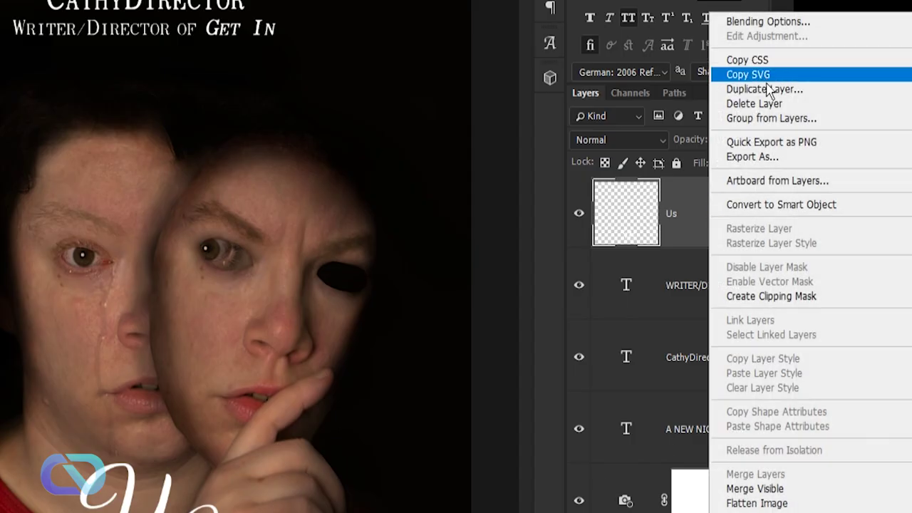
click(764, 89)
key(Return)
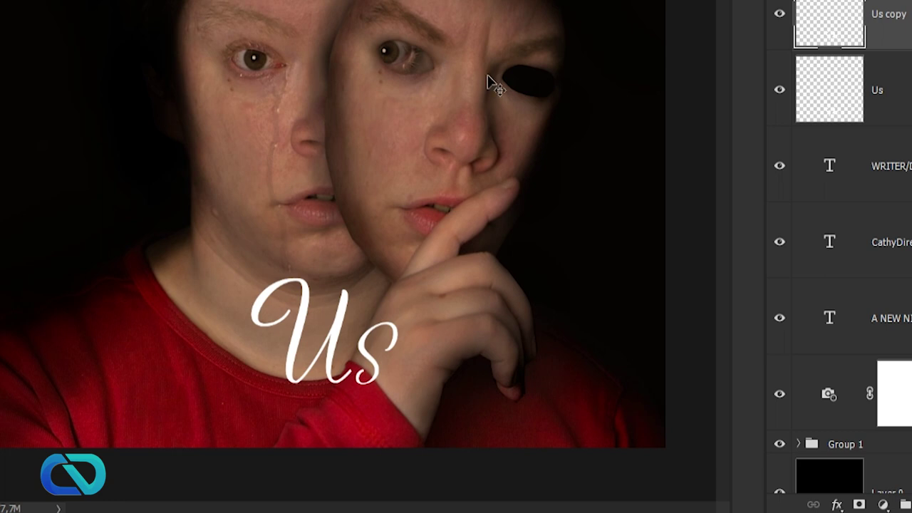
key(ctrl+t)
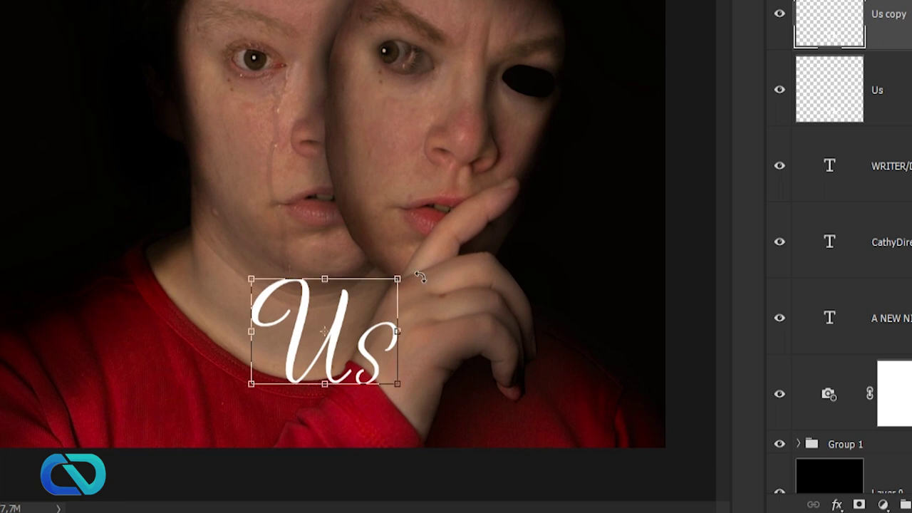
drag(424, 279, 433, 284)
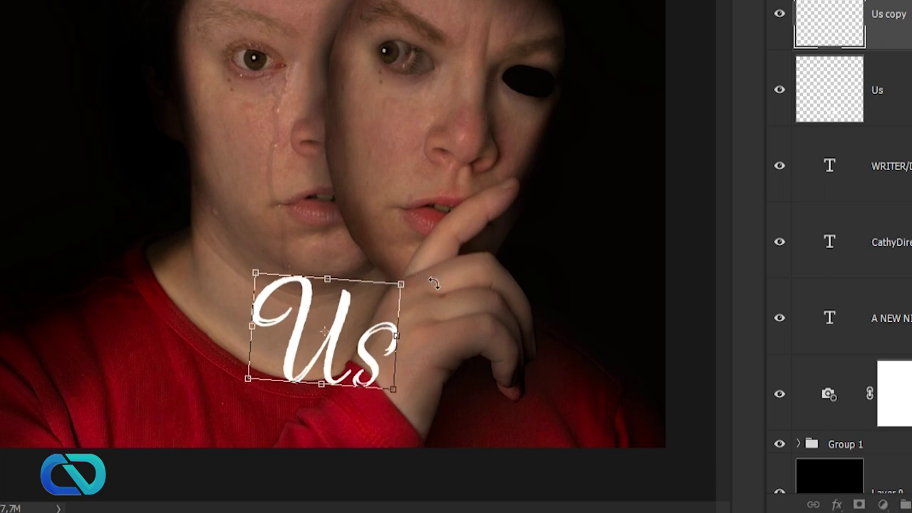
Nudge the rotated "Us" copy slightly up and to the right so its strokes overlap the original, and apply the transformation
key(Up)
key(Up)
key(Up)
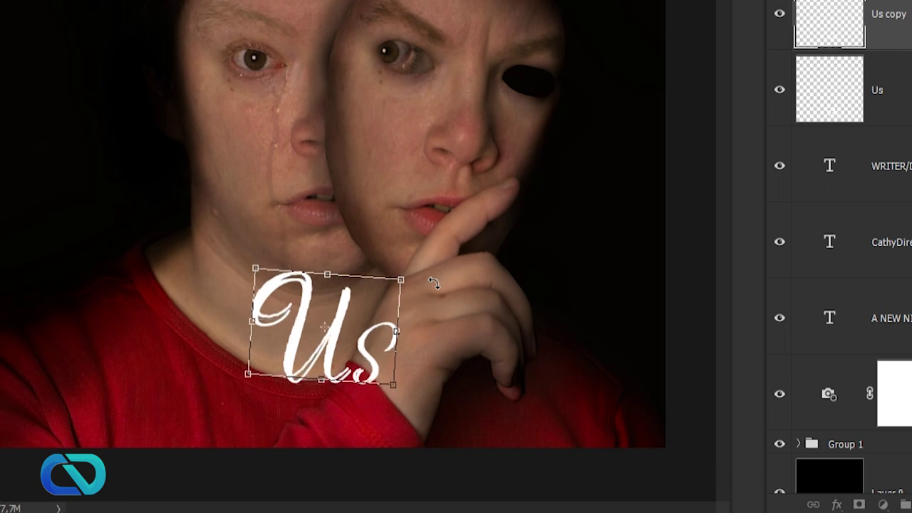
key(Right)
key(Right)
key(Up)
key(Up)
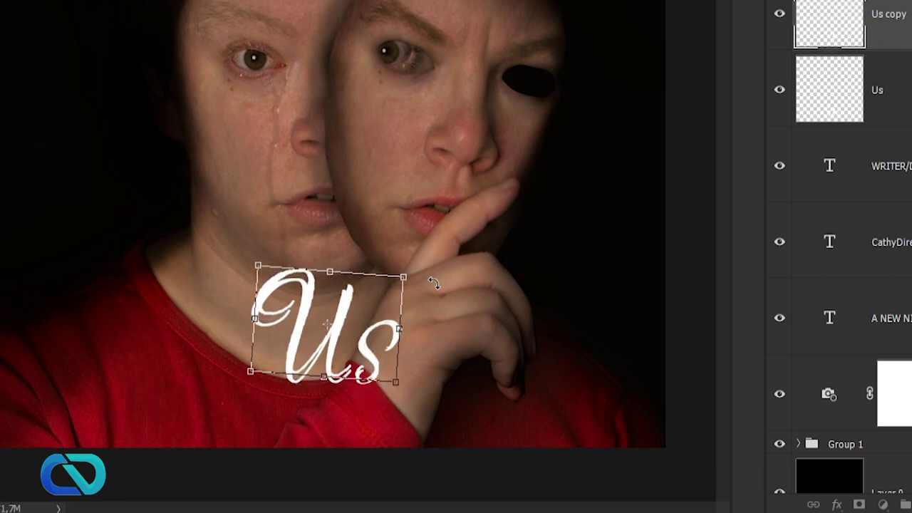
key(Down)
key(Down)
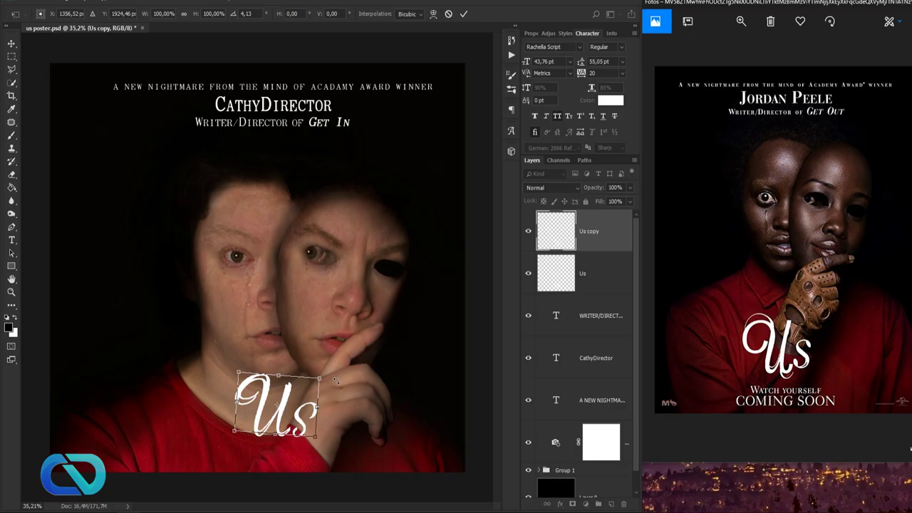
key(Return)
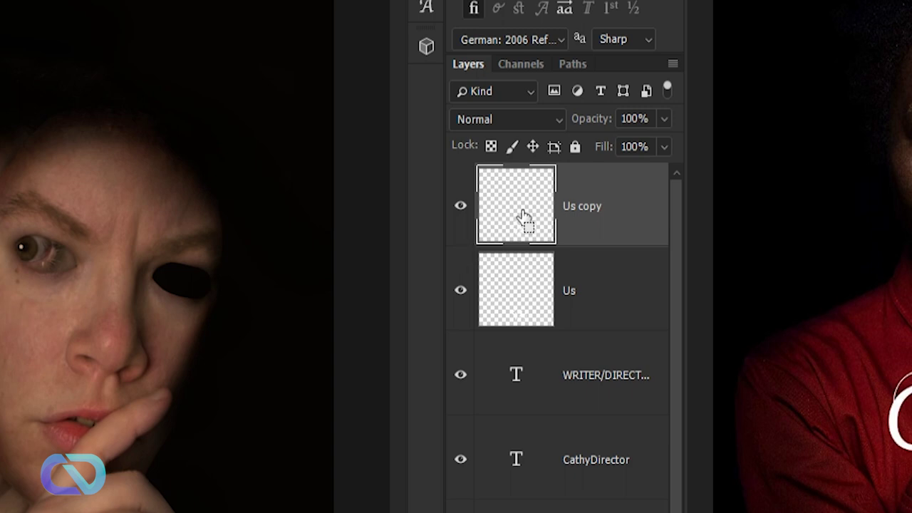
Select the outline of the "Us" copy's lettering, contract the selection and invert it
scroll(307, 420, up, 7)
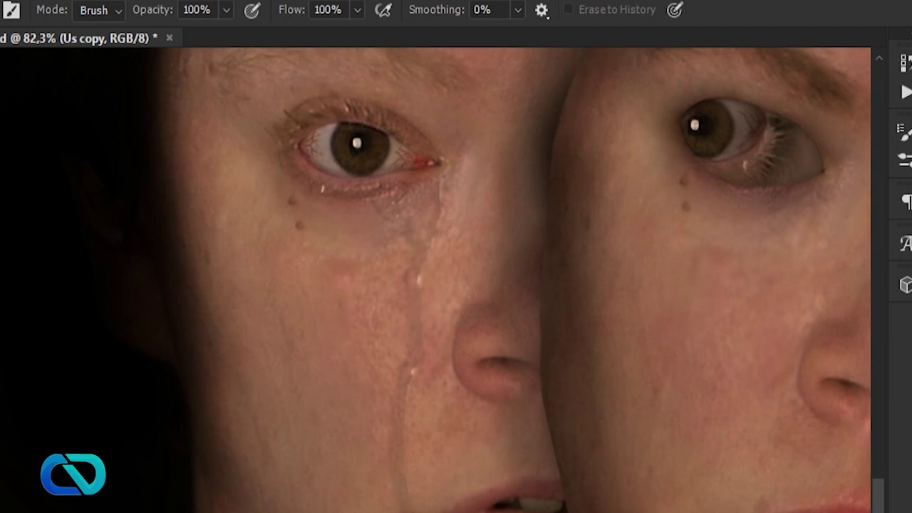
click(133, 2)
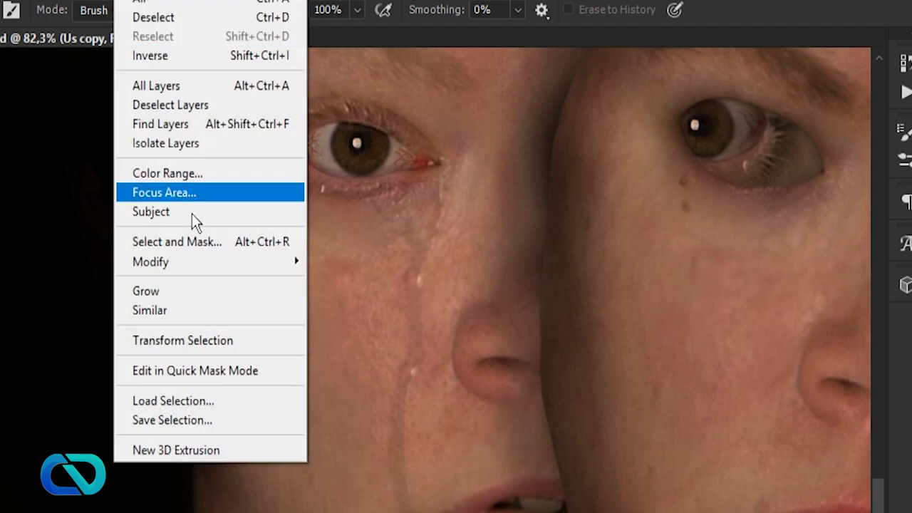
mouse_move(214, 263)
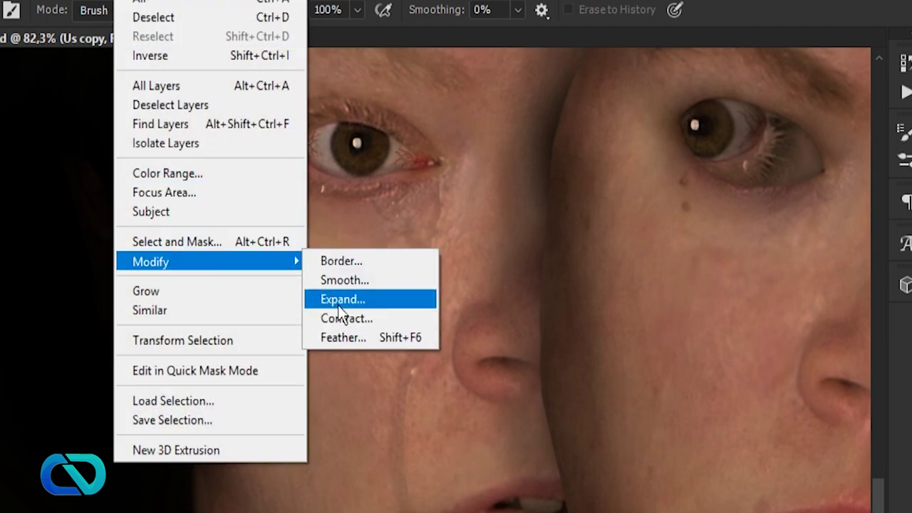
click(341, 318)
key(Return)
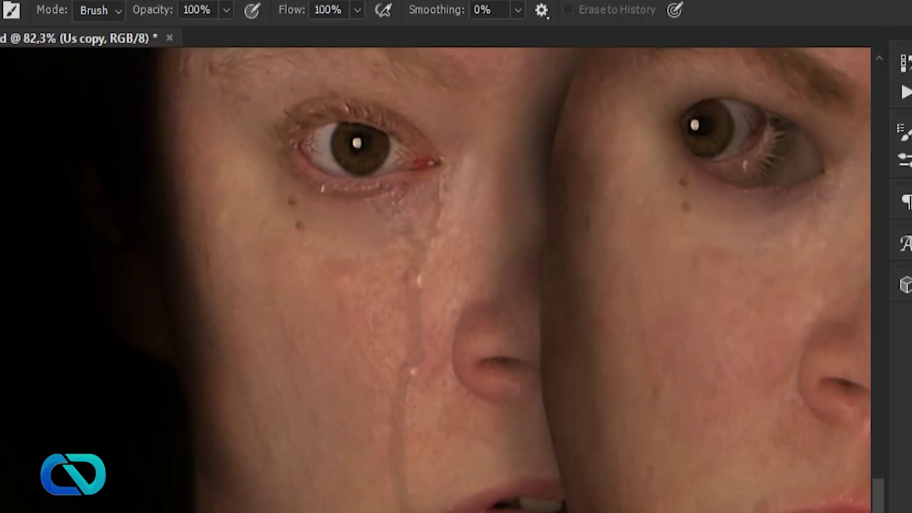
key(alt+s)
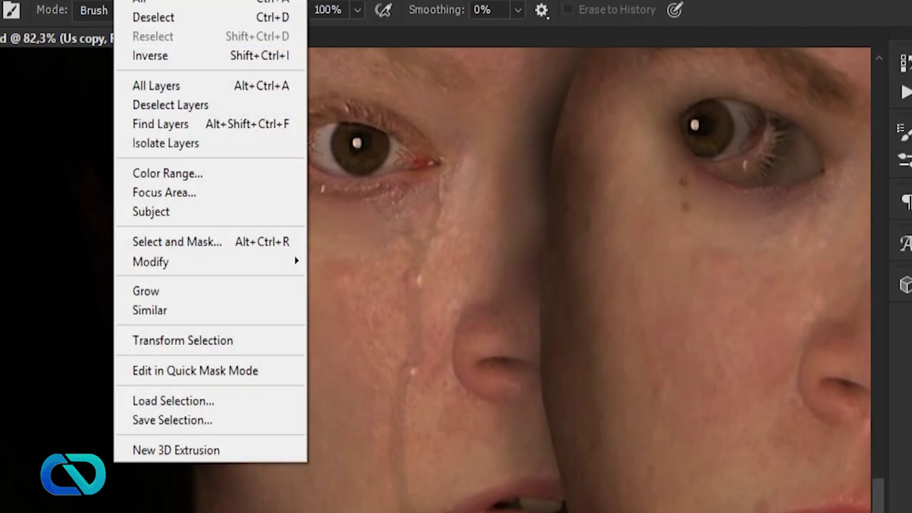
click(150, 55)
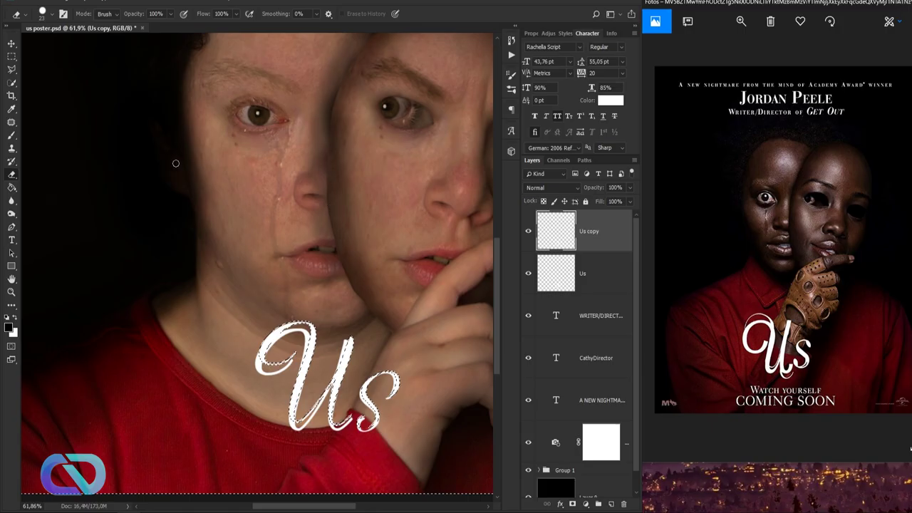
Clear the "Us" copy outside its contracted outline to thin the strokes, deselect, and place the copy beneath the "Us" layer
click(12, 43)
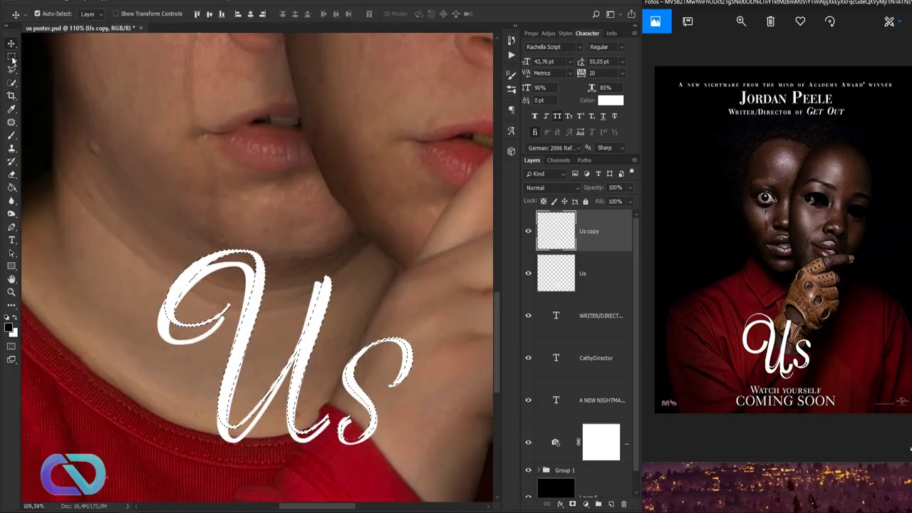
click(11, 56)
click(182, 124)
scroll(317, 274, down, 2)
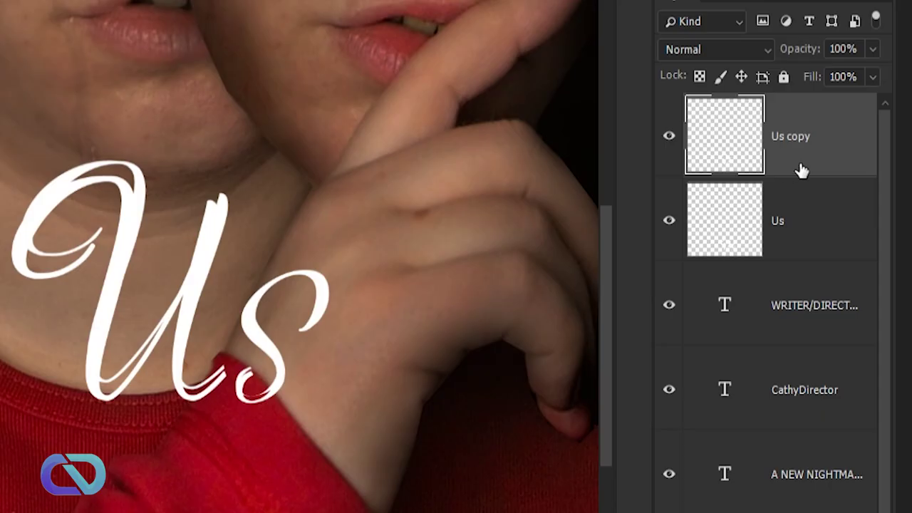
drag(591, 246, 598, 288)
drag(813, 246, 811, 267)
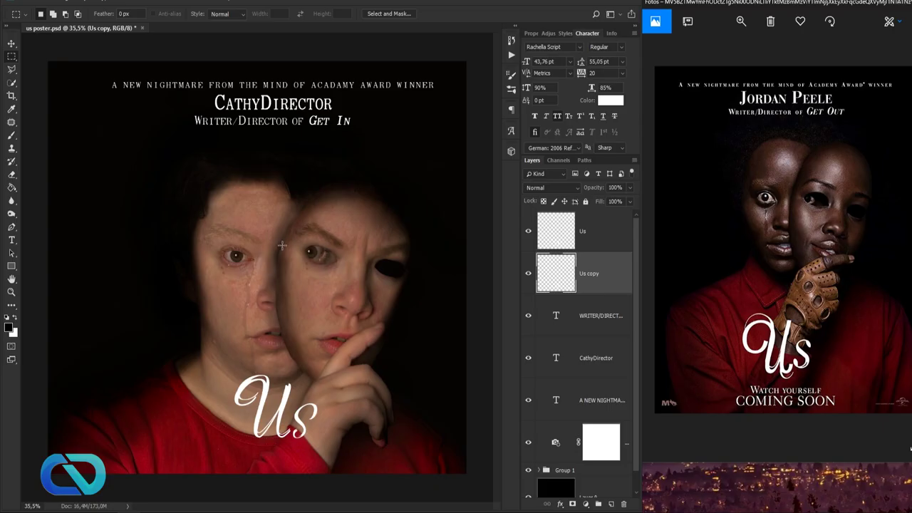
Add the white line "WATCH MYSELF" beneath the "Us" title in Times New Roman and reduce it to 16,76 pt
key(t)
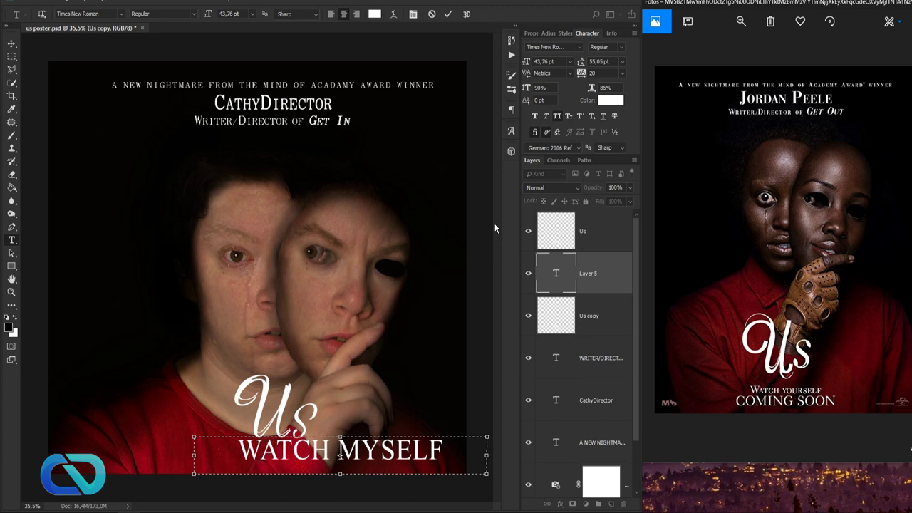
drag(459, 438, 229, 438)
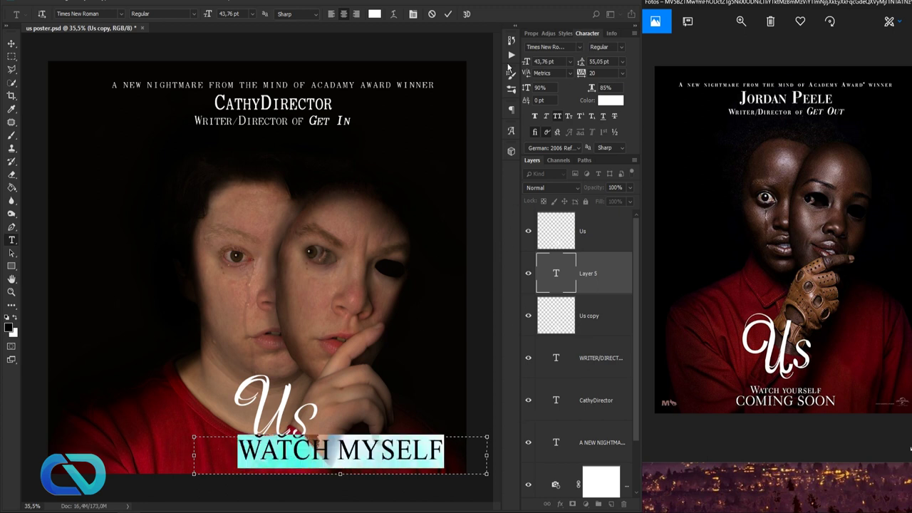
drag(529, 65, 520, 72)
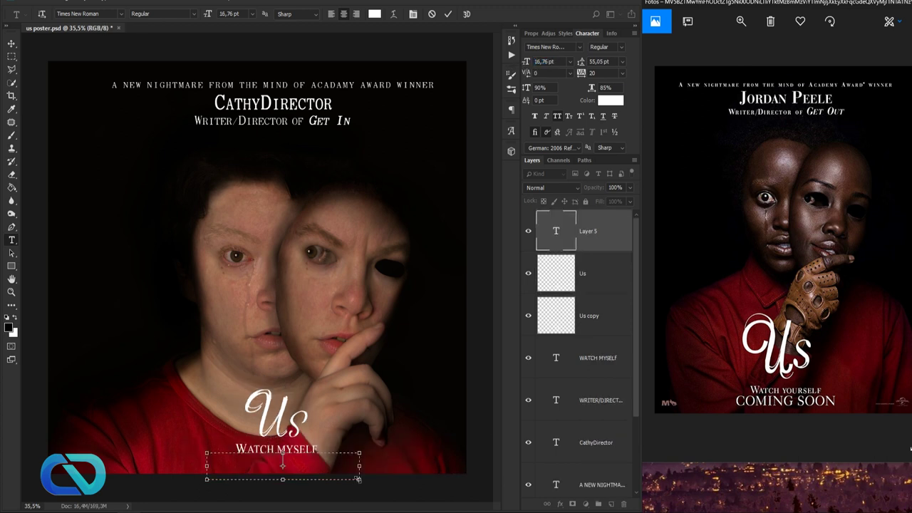
Add the line "OUT NOW!" beneath "WATCH MYSELF" at 22,76 pt
text(OUT NOW!)
key(ctrl+a)
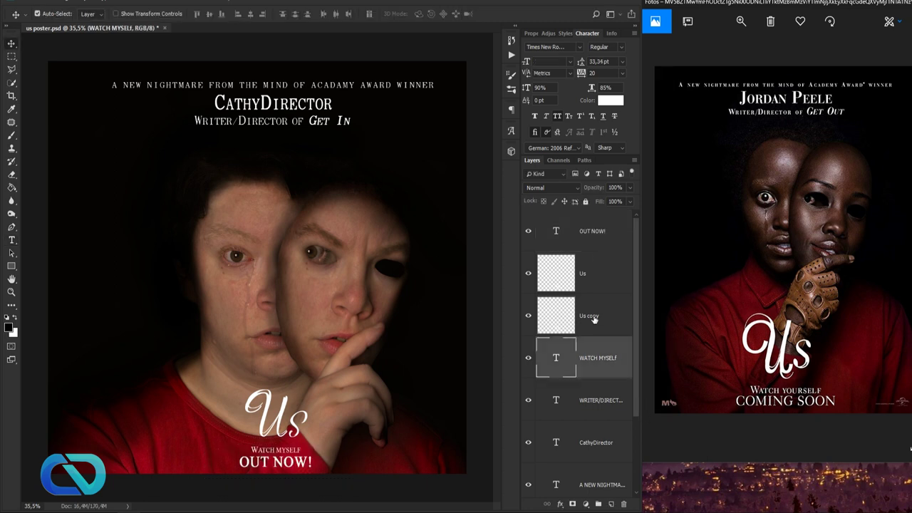
Enlarge the "Us" and "Us copy" layers together to sit just above "WATCH MYSELF", and merge them into one layer
click(607, 310)
shift+click(607, 275)
key(ctrl+t)
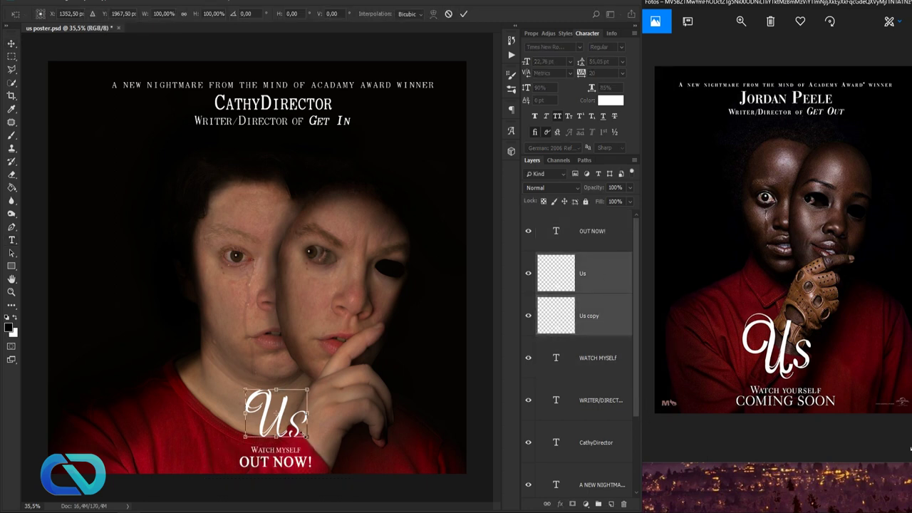
key(Return)
right_click(608, 319)
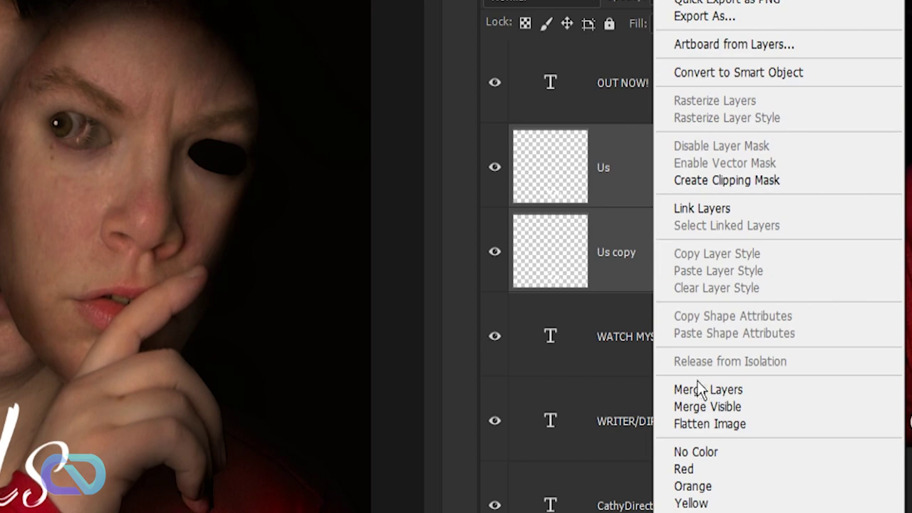
click(624, 384)
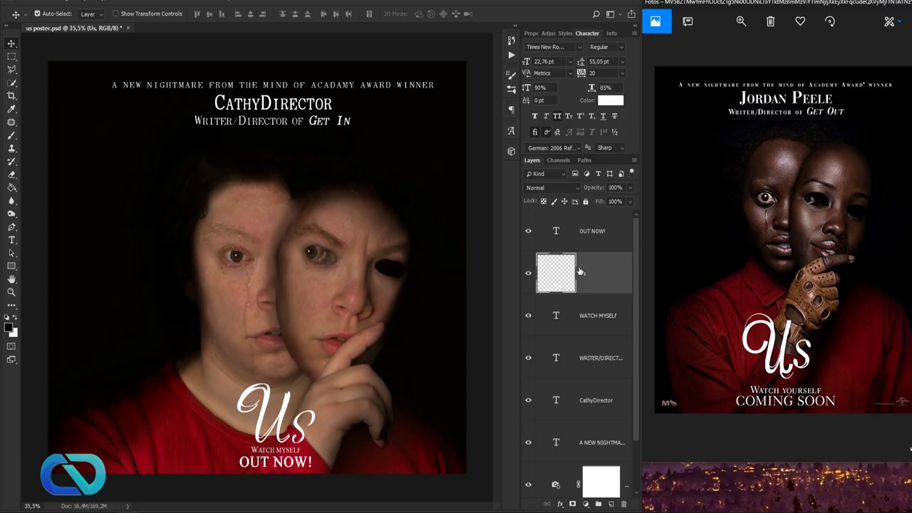
Give the merged "Us" title a black Multiply drop shadow with 31% opacity, 3 px distance, 5% spread and 7 px size
double_click(593, 280)
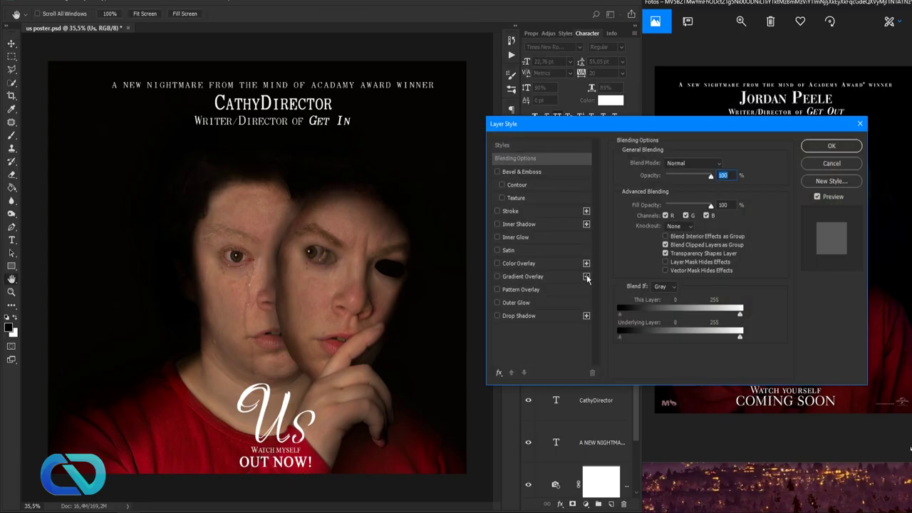
click(523, 315)
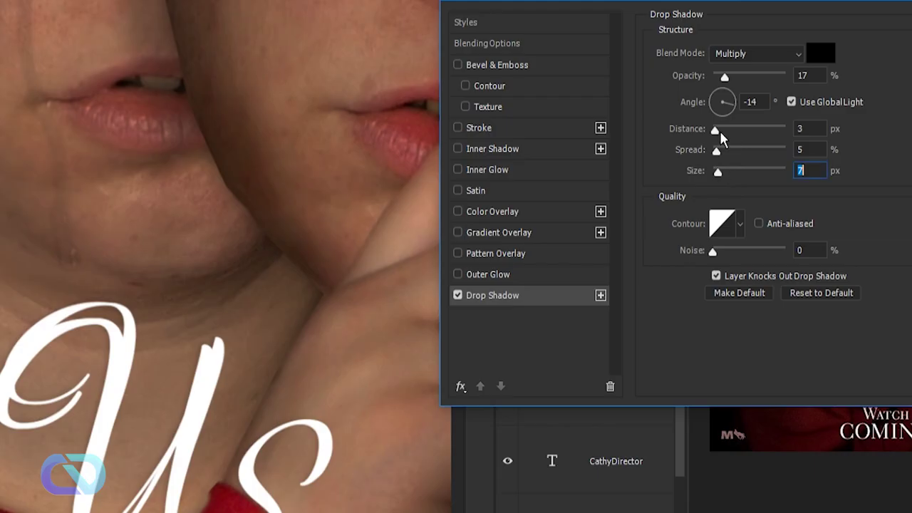
drag(725, 76, 733, 103)
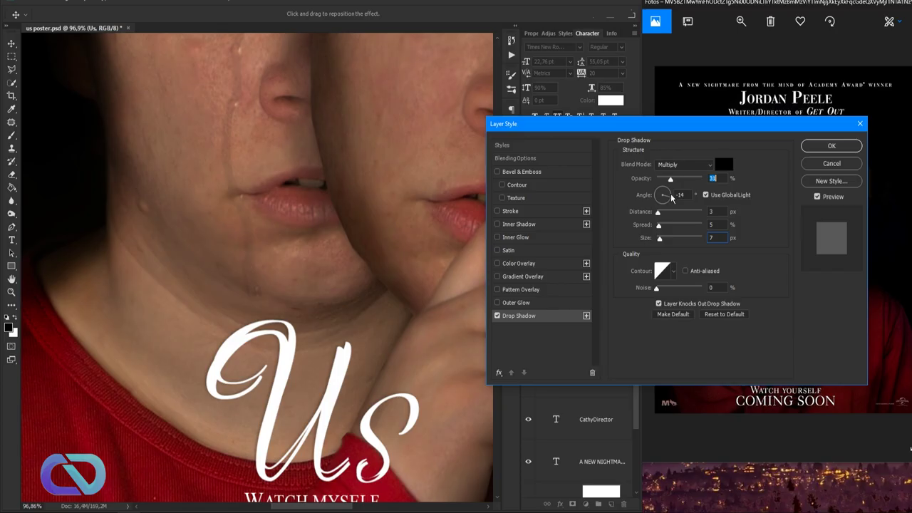
click(832, 145)
key(ctrl+0)
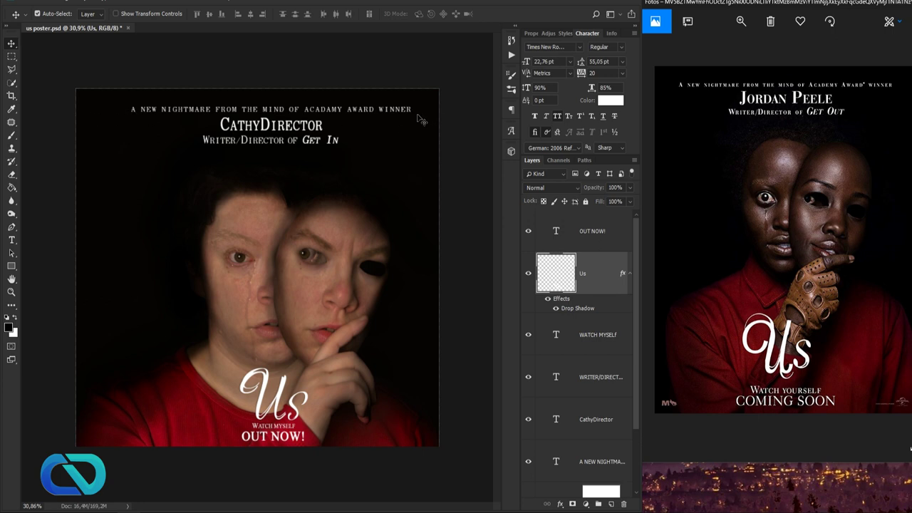
Crop a narrow strip off the poster's left edge, keeping the full height and the right edge
click(12, 96)
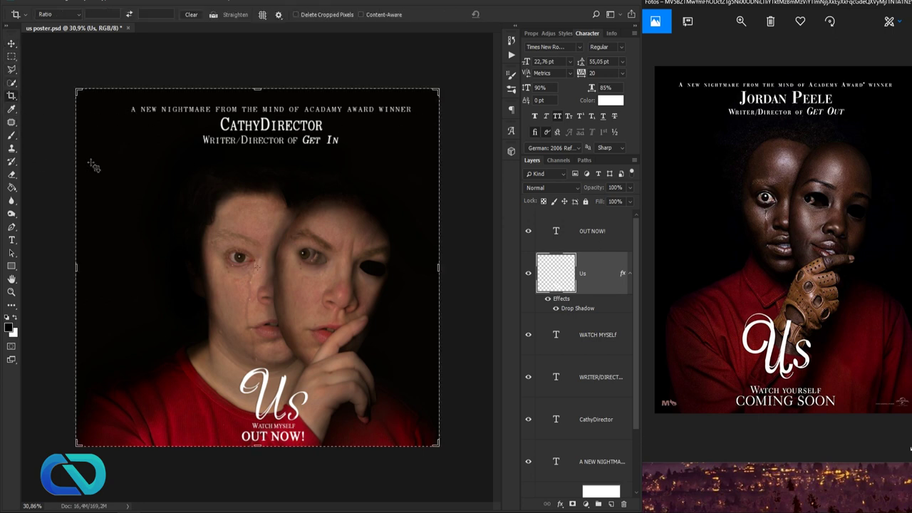
drag(79, 268, 85, 269)
key(Return)
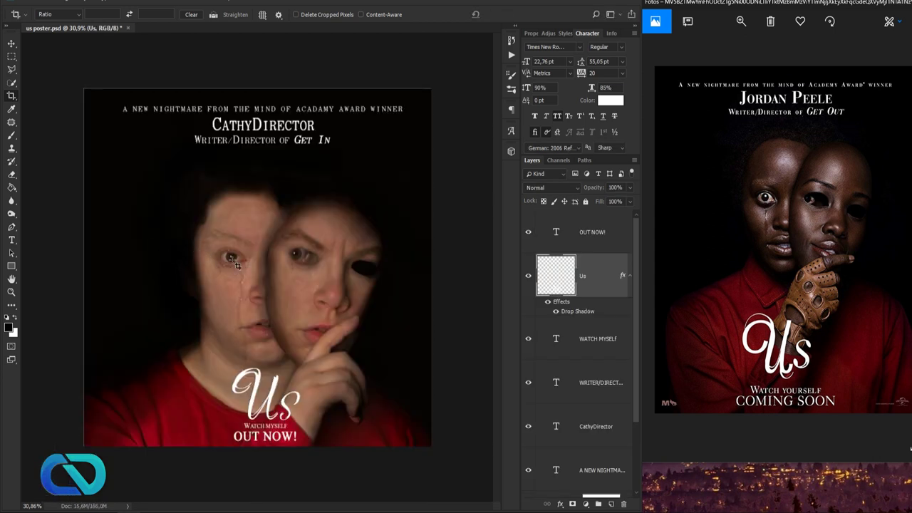
Paint black on the Photo Filter 1 mask over the uncovered face's eye white, using a size 18 brush at 60% opacity
scroll(228, 261, up, 4)
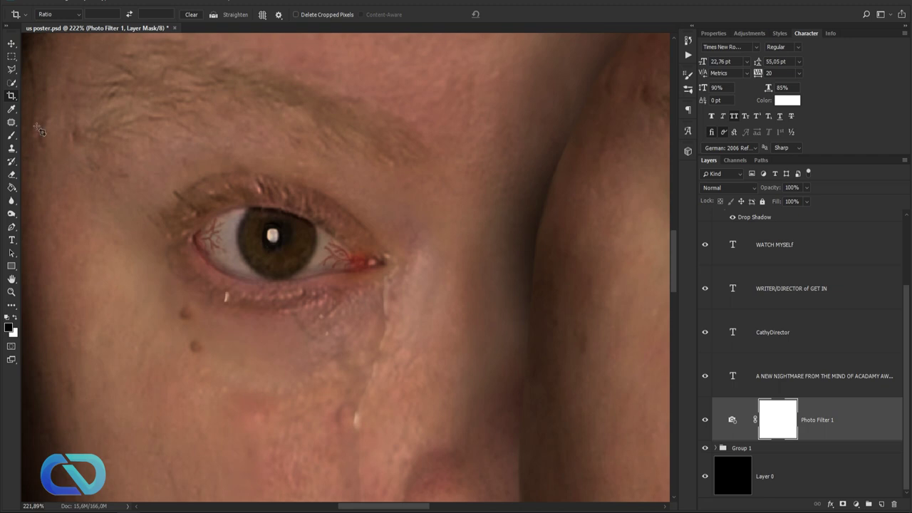
click(12, 135)
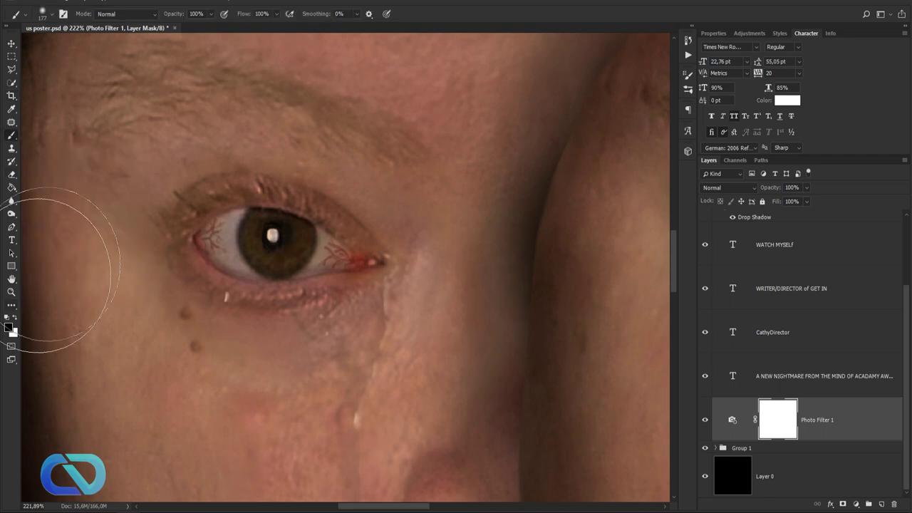
click(47, 18)
click(63, 46)
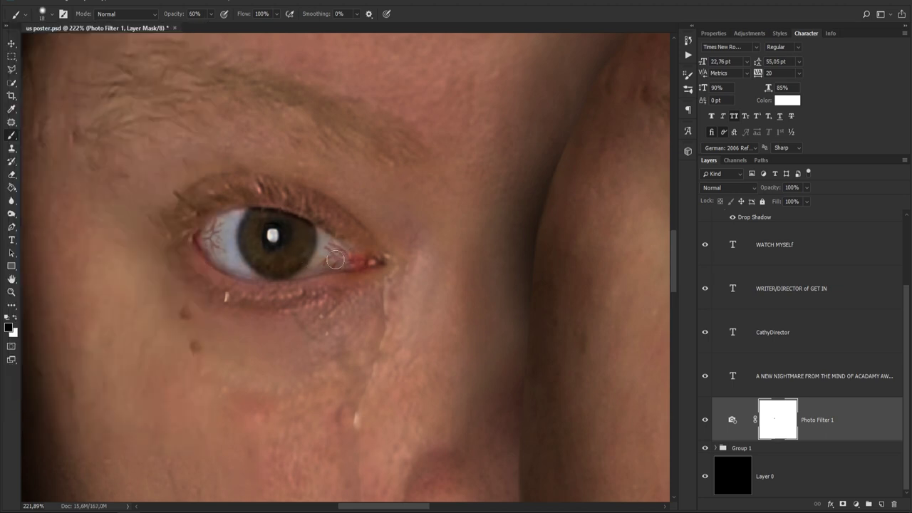
mouse_move(335, 260)
mouse_down()
mouse_move(257, 267)
mouse_move(353, 266)
mouse_up()
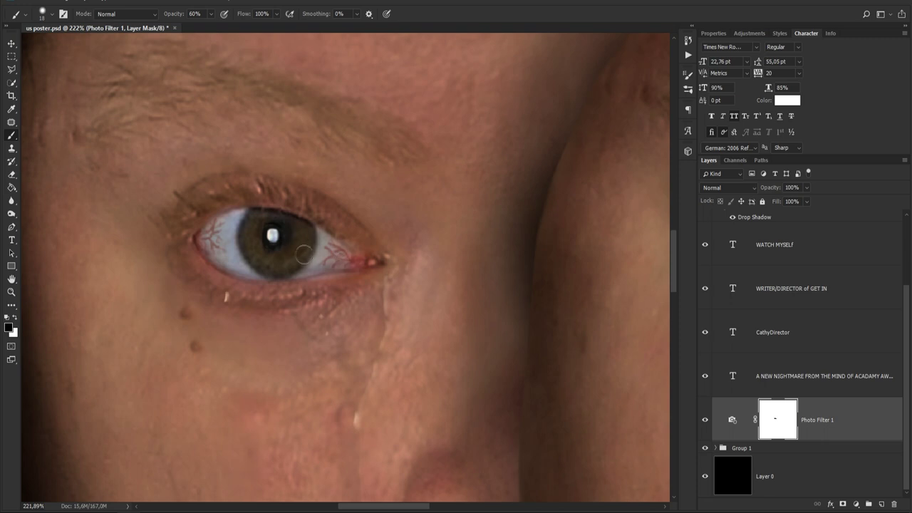